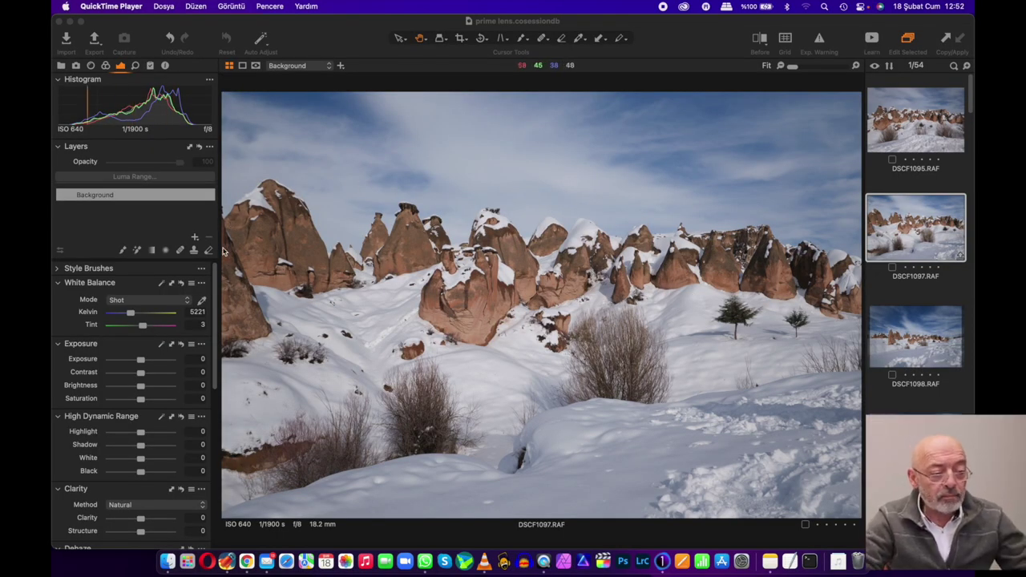
- Apply Auto Levels, setting black point 17 and white point 214, and add a new adjustment layer
left_click_drag(215, 307, 218, 405)
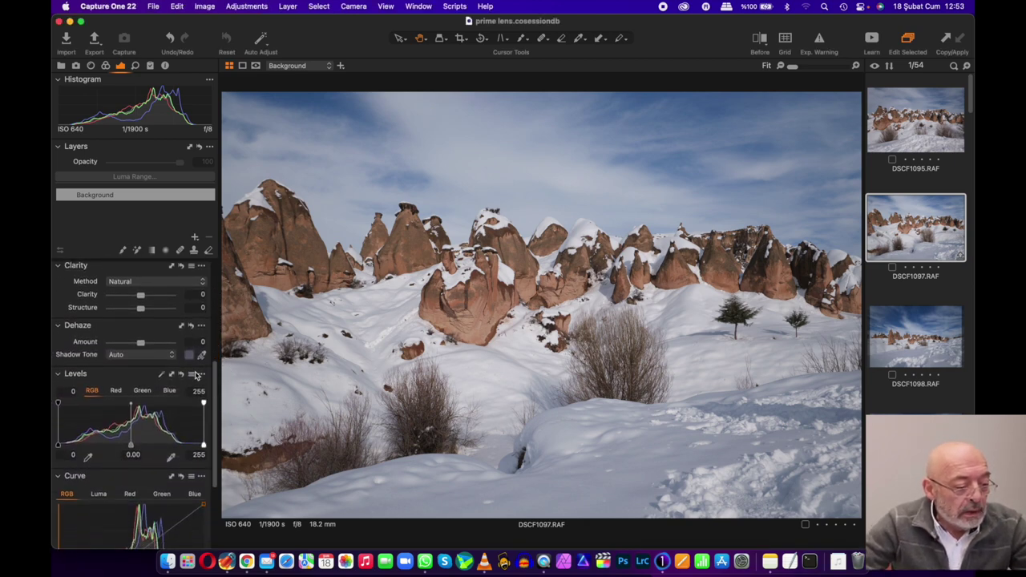
left_click(161, 377)
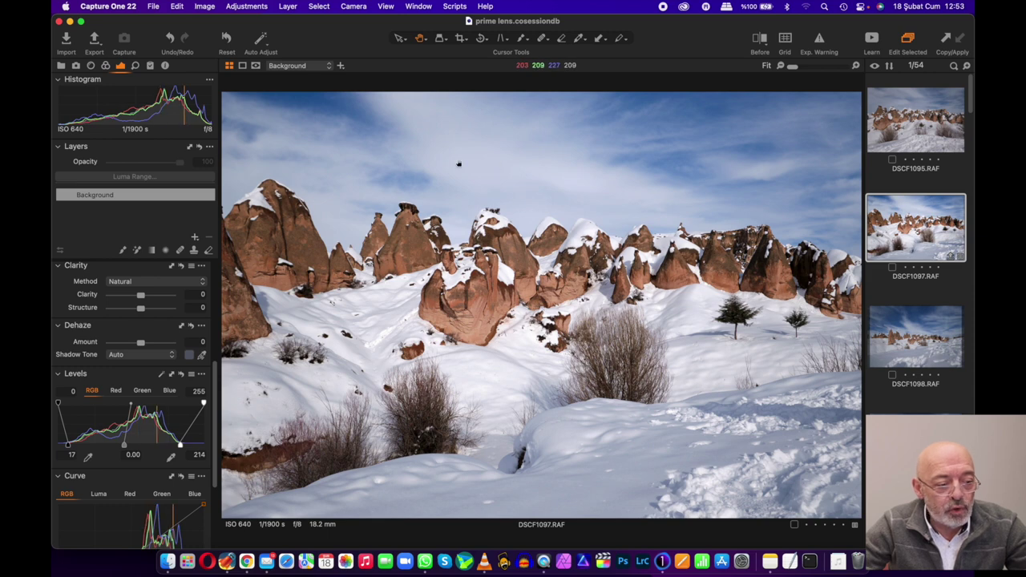
left_click(194, 238)
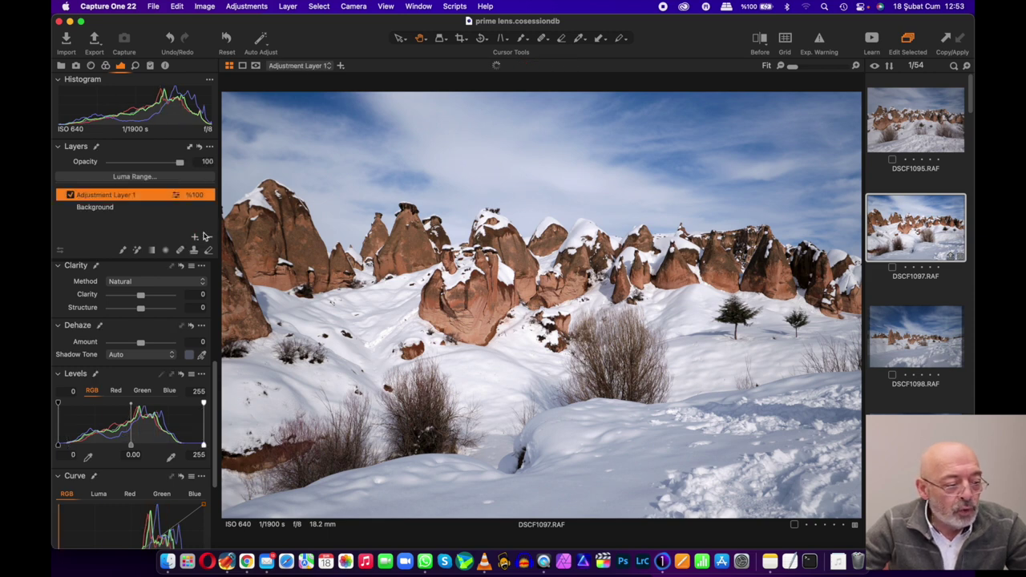
- Name the new layer 'gök yüzü' and give it a linear gradient mask fading down over the sky
double_click(115, 200)
type("g")
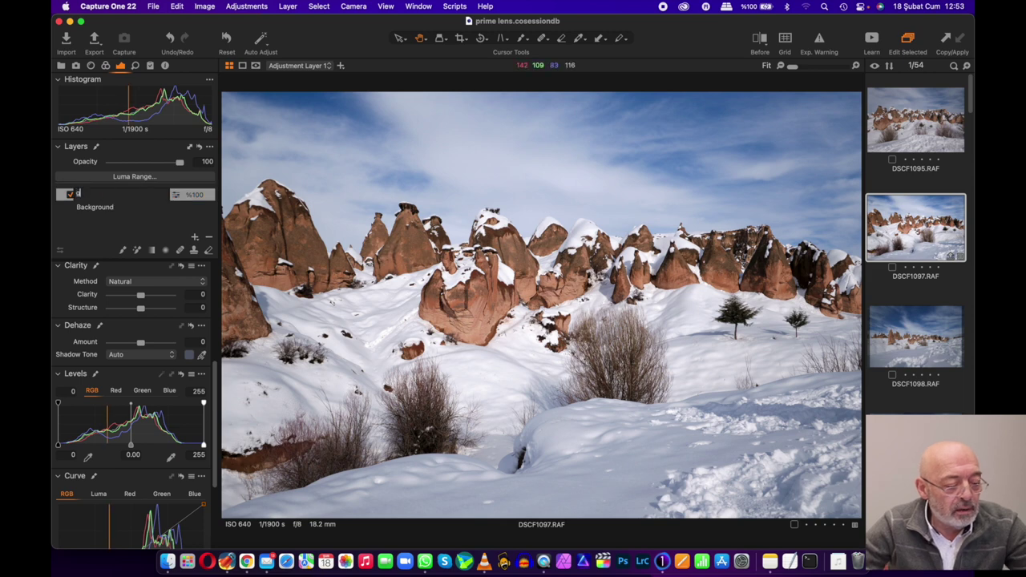
type("ök yü")
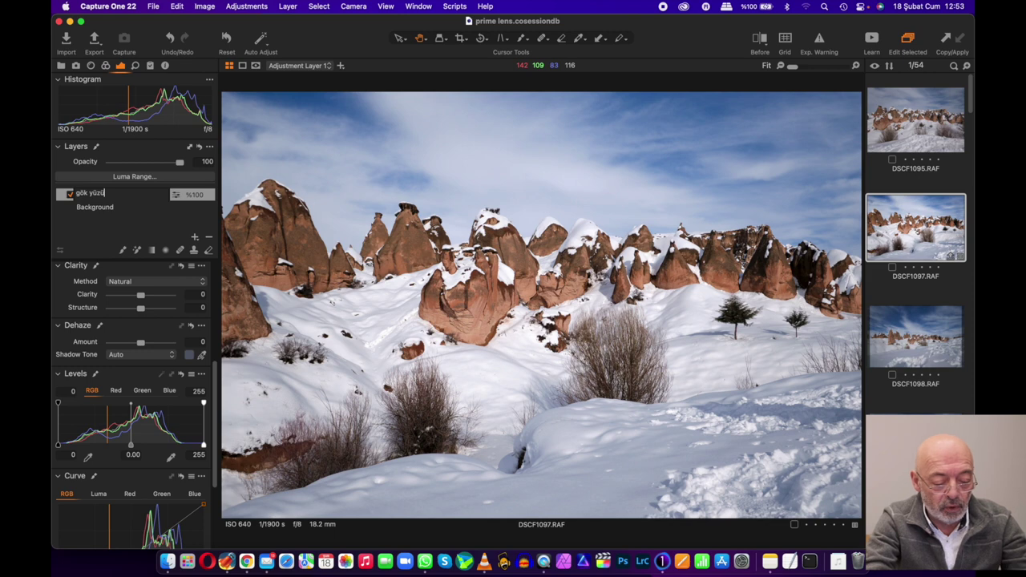
type("zü")
key("Return")
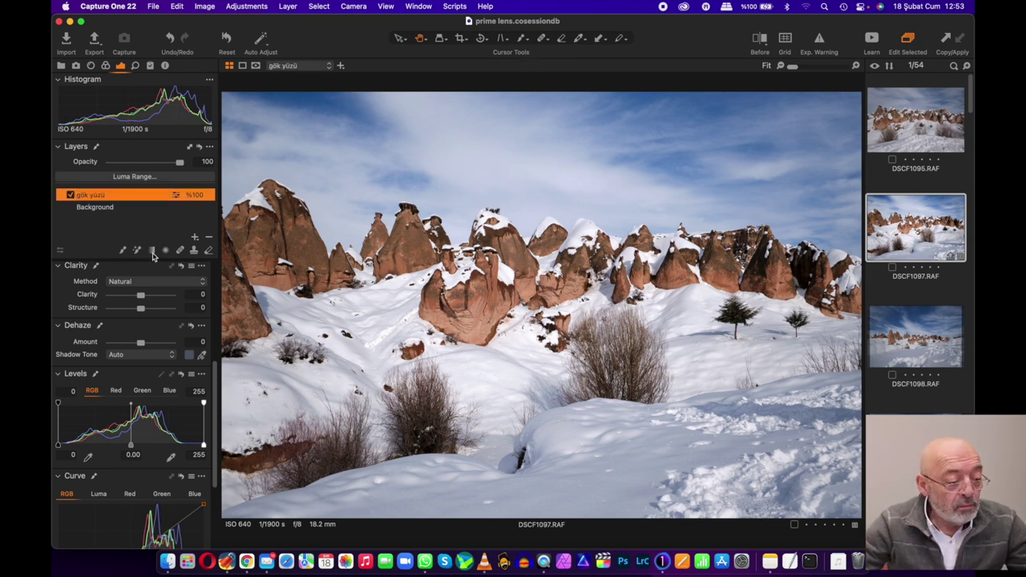
key("p")
left_click_drag(546, 184, 539, 295)
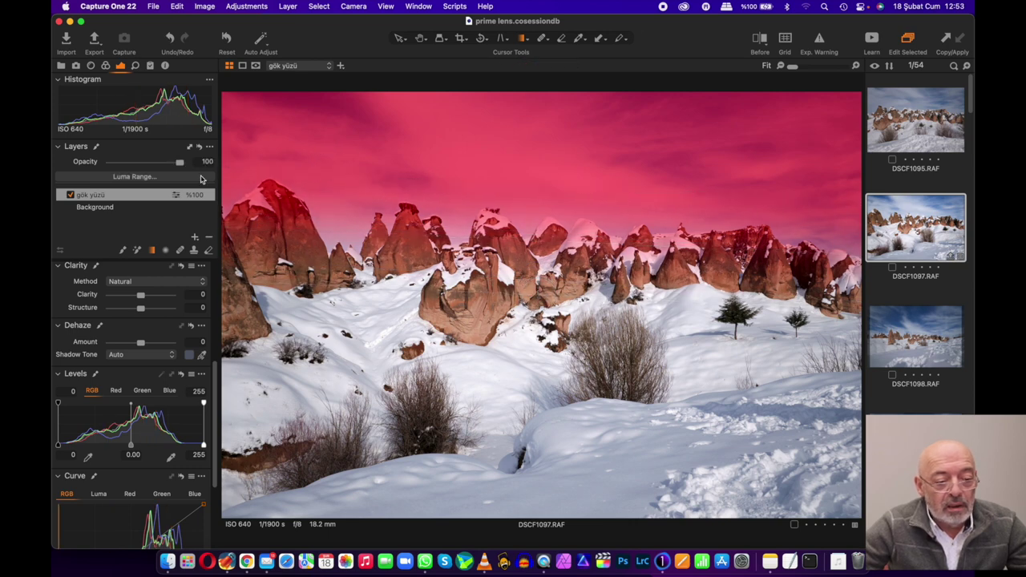
- Restrict the gök yüzü mask to luma range 213–255 with falloff from 149
left_click(151, 182)
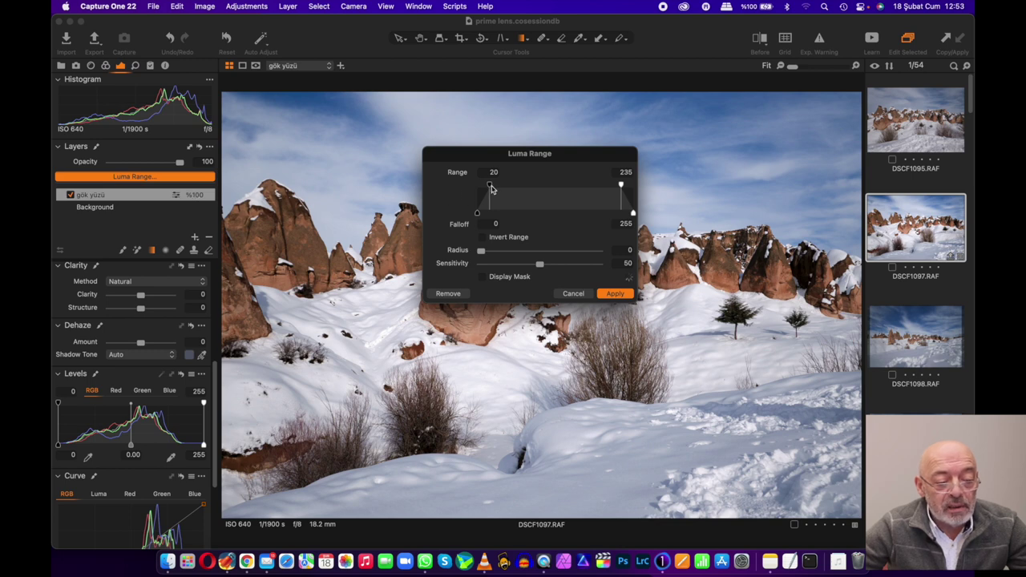
left_click(483, 277)
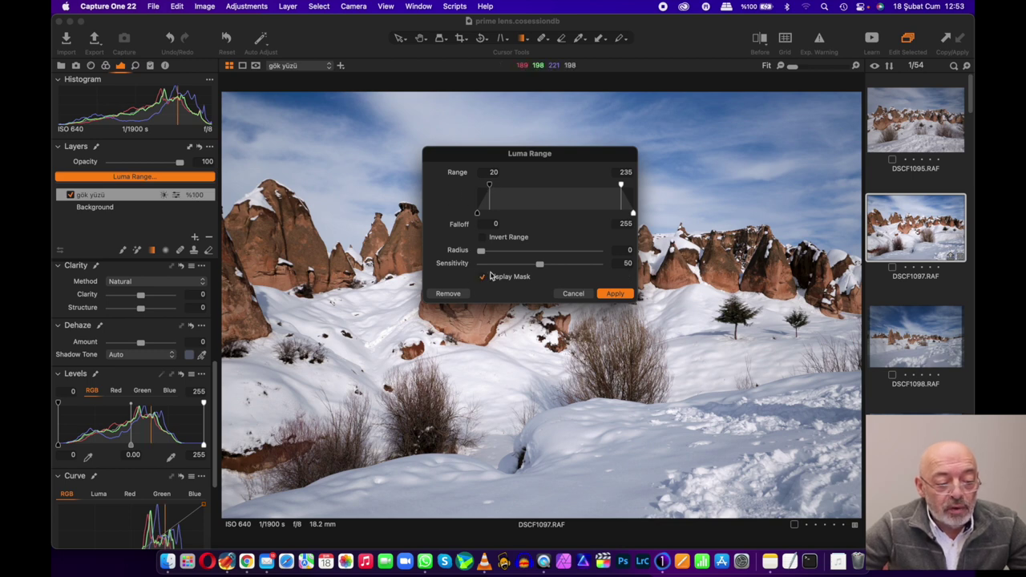
left_click_drag(549, 158, 842, 241)
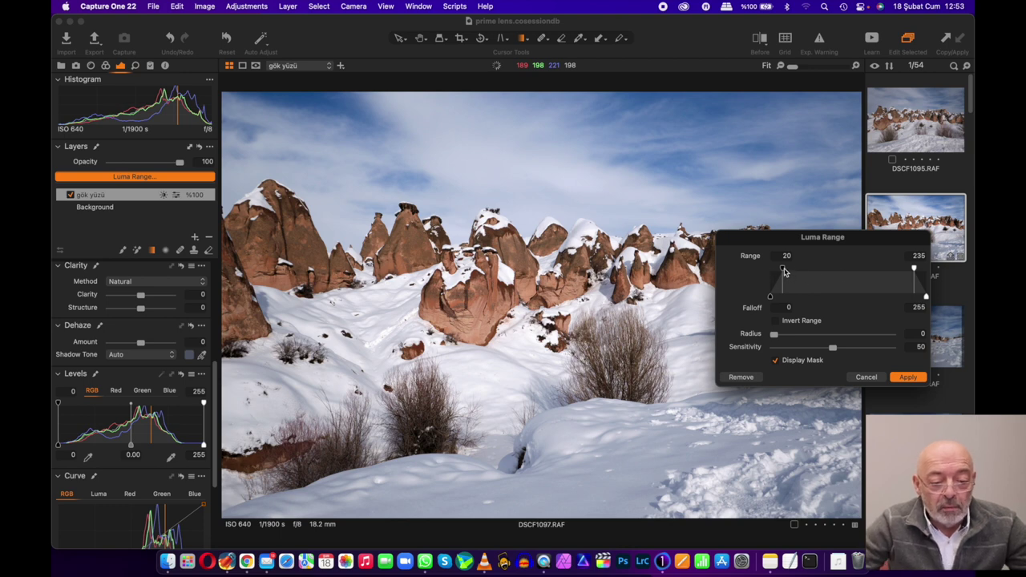
left_click(783, 271)
left_click_drag(783, 271, 762, 271)
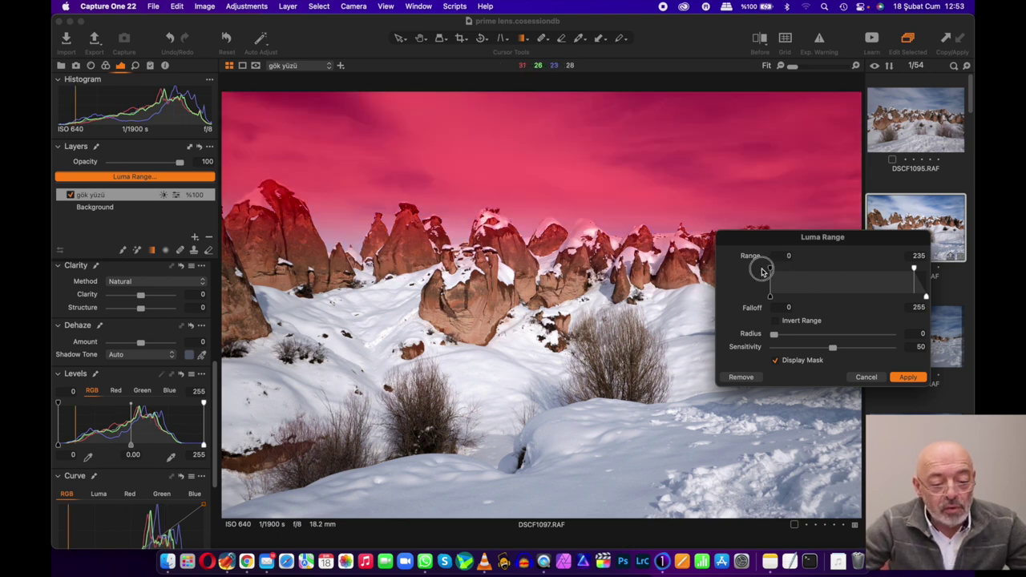
mouse_move(913, 267)
left_mouse_down()
mouse_move(826, 265)
mouse_move(851, 262)
left_mouse_up()
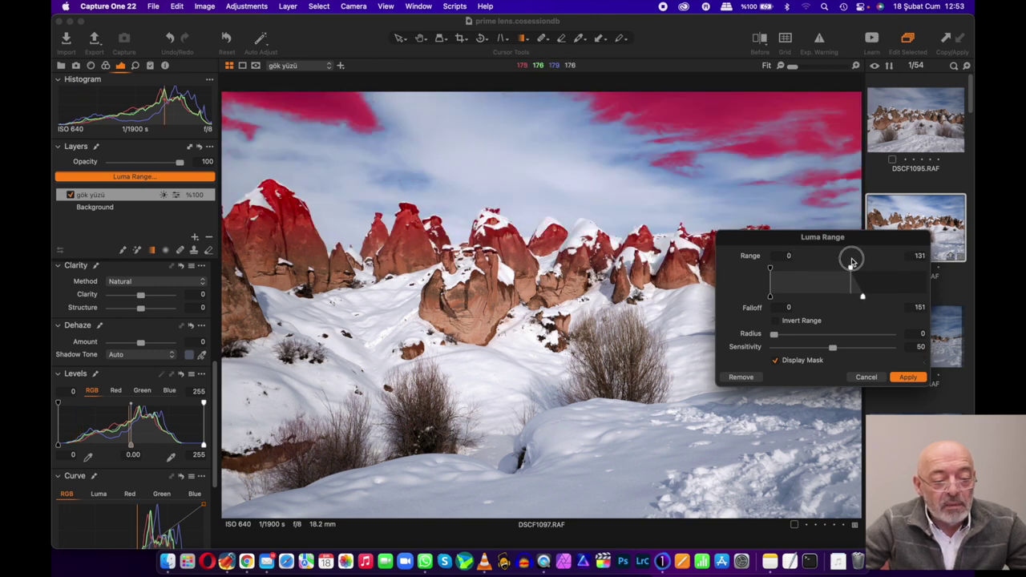
left_click_drag(852, 262, 927, 267)
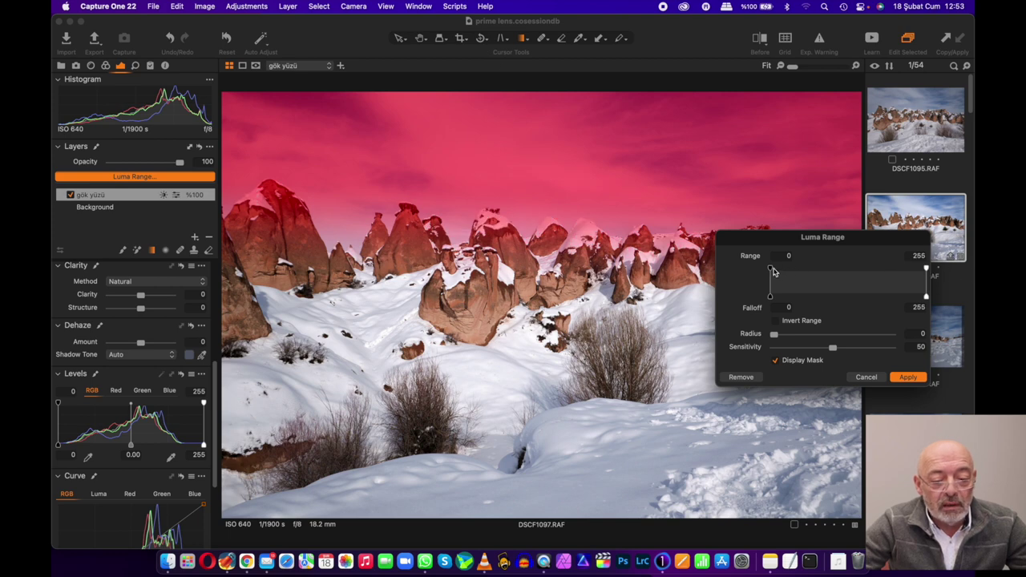
mouse_move(770, 267)
left_mouse_down()
mouse_move(806, 269)
mouse_move(770, 297)
mouse_move(807, 269)
mouse_move(895, 275)
mouse_move(861, 297)
mouse_move(876, 299)
mouse_move(856, 299)
left_mouse_up()
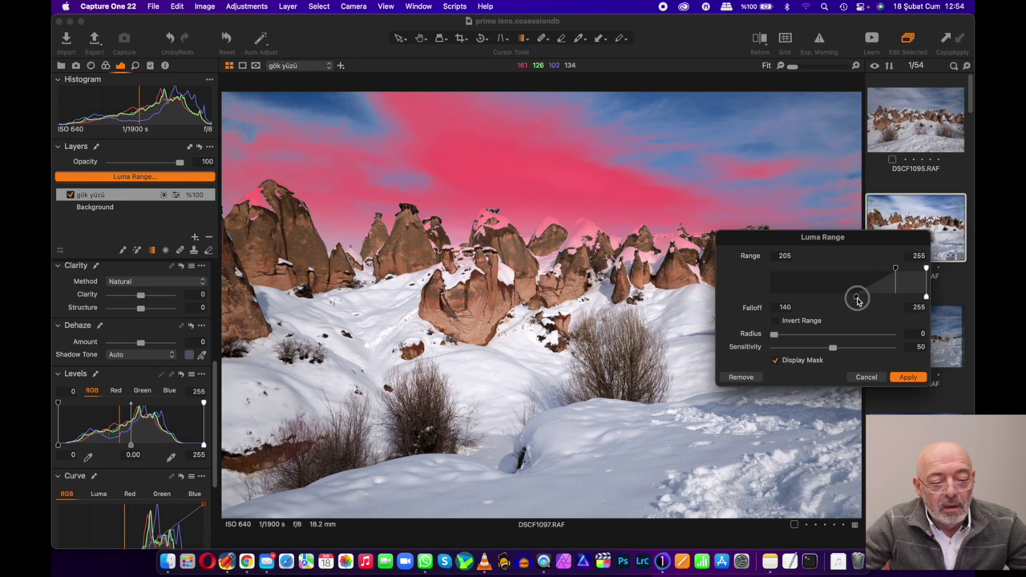
left_click_drag(895, 269, 900, 271)
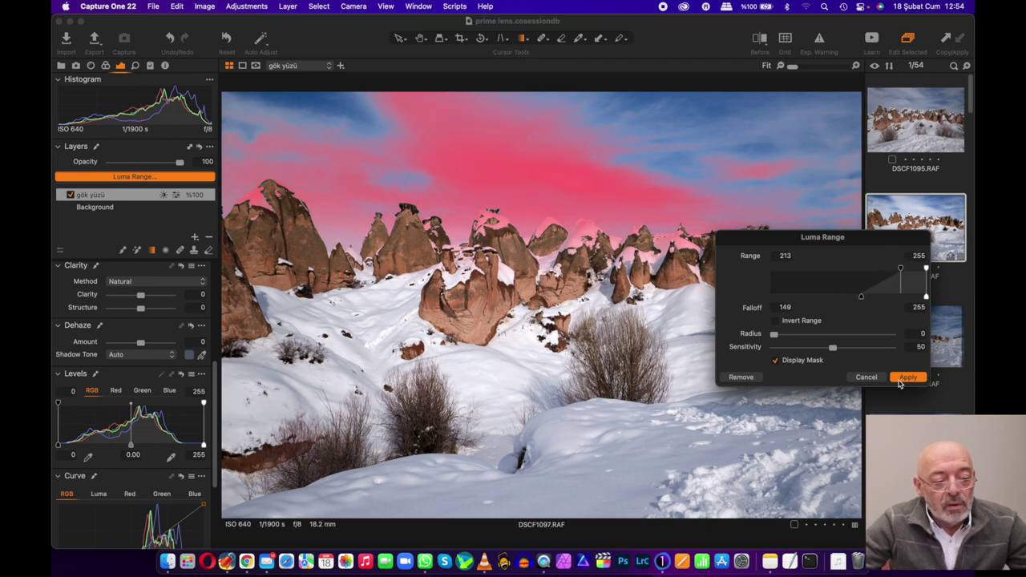
left_click(906, 378)
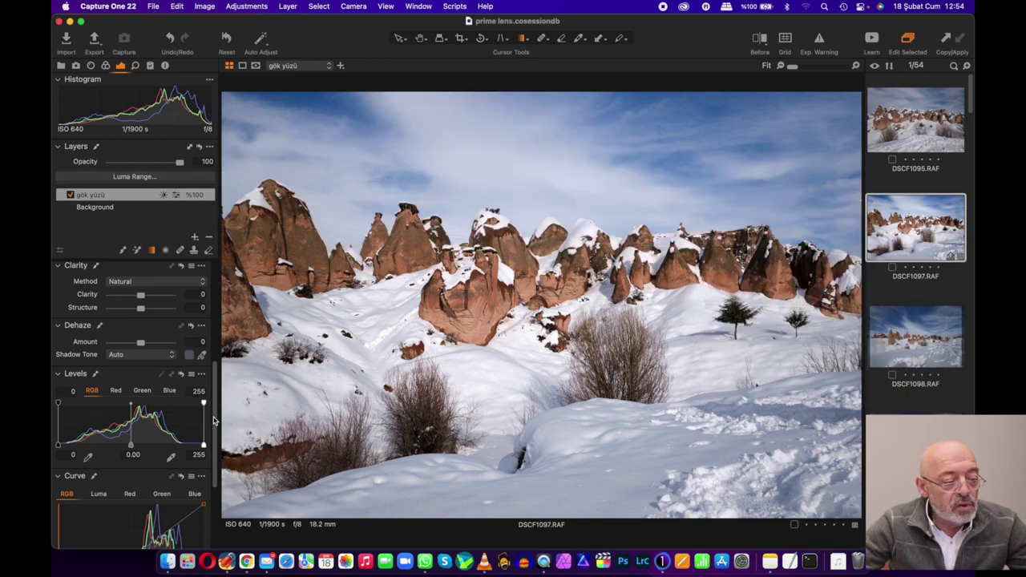
scroll(201, 305, "up", 5)
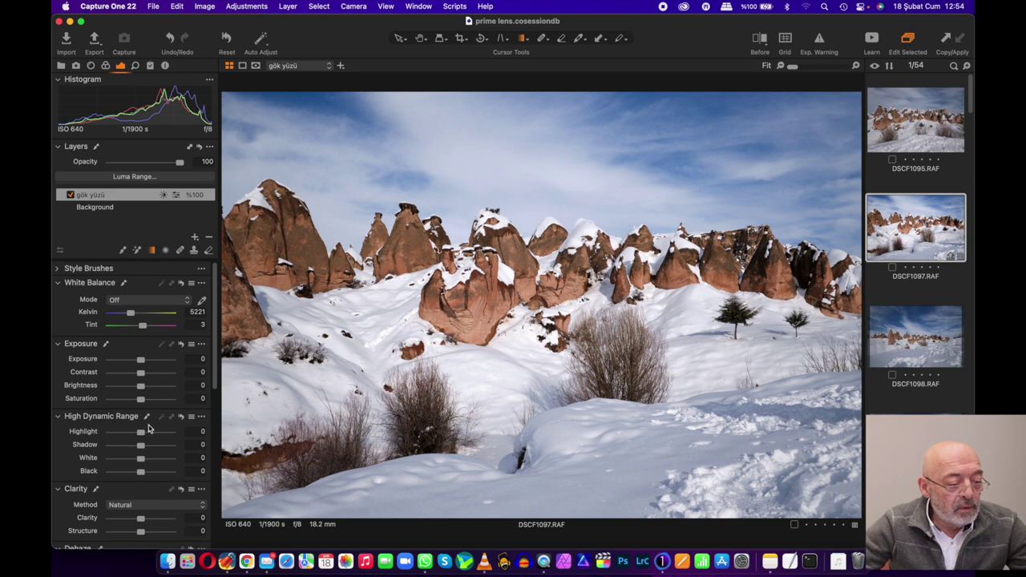
- On gök yüzü, set Highlight -74, Shadow -68 and Exposure 0.3 to tone down the sky
left_click_drag(141, 433, 118, 432)
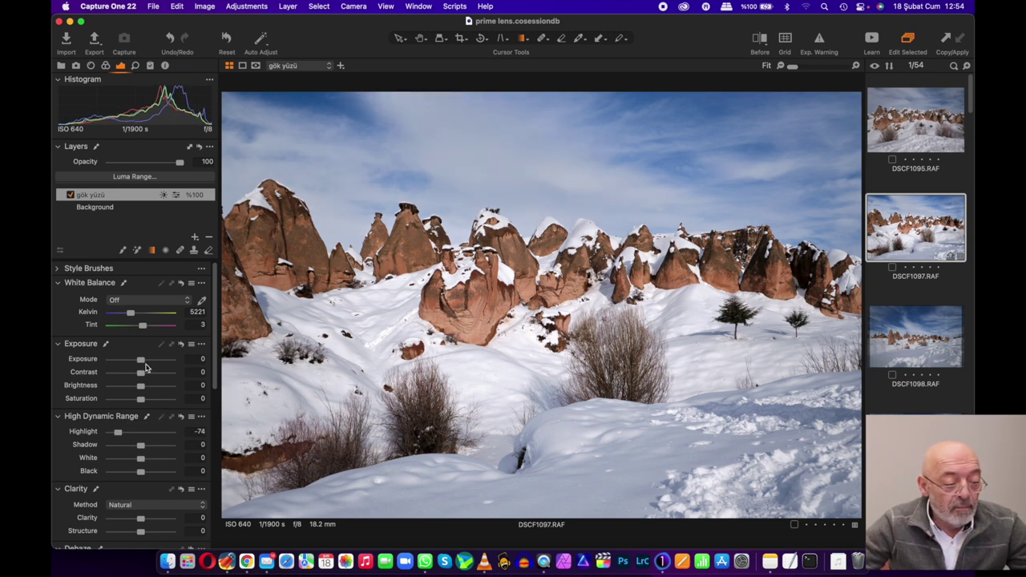
left_click_drag(141, 360, 141, 365)
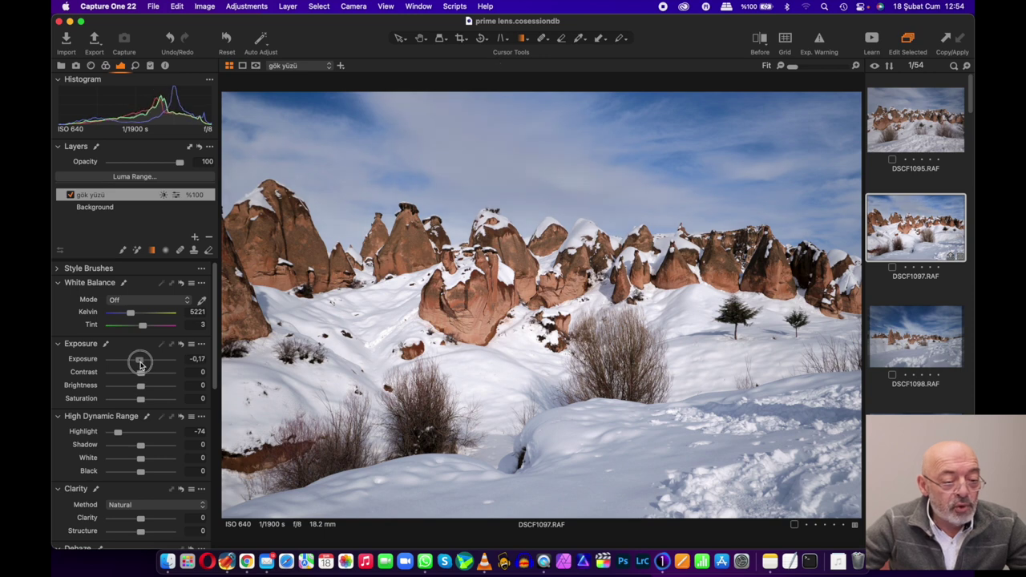
double_click(142, 361)
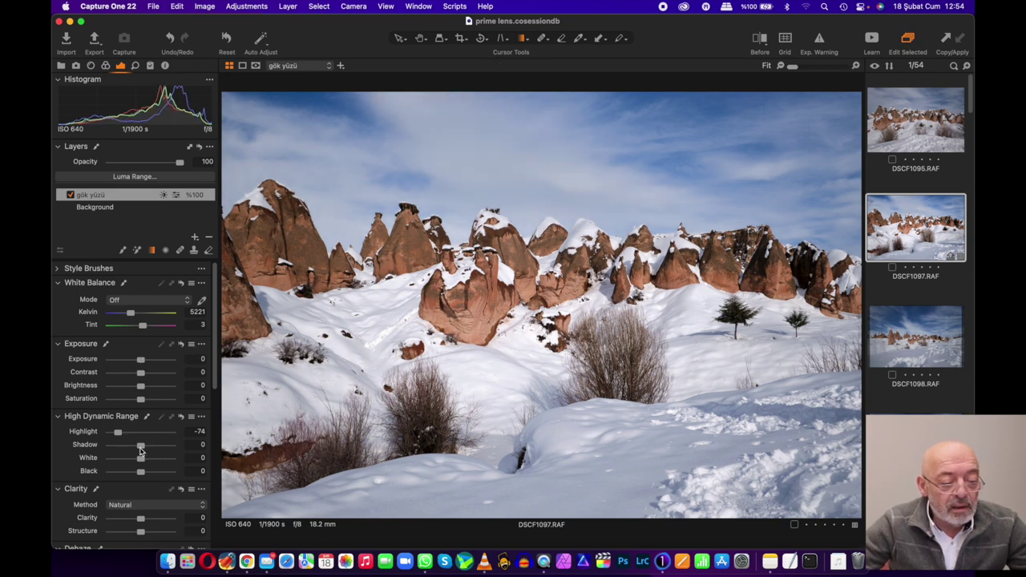
left_click_drag(141, 450, 120, 448)
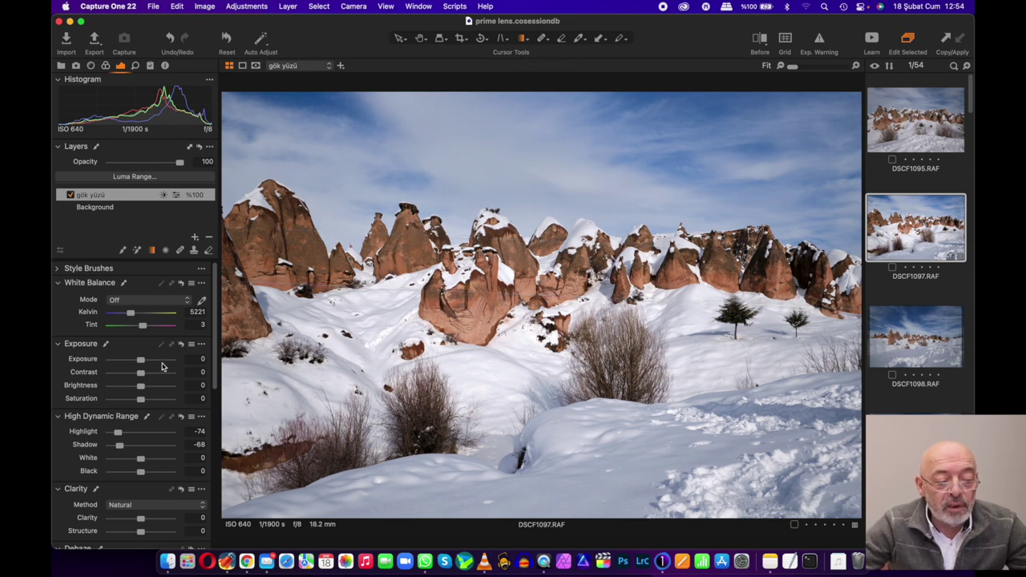
left_click_drag(139, 361, 142, 360)
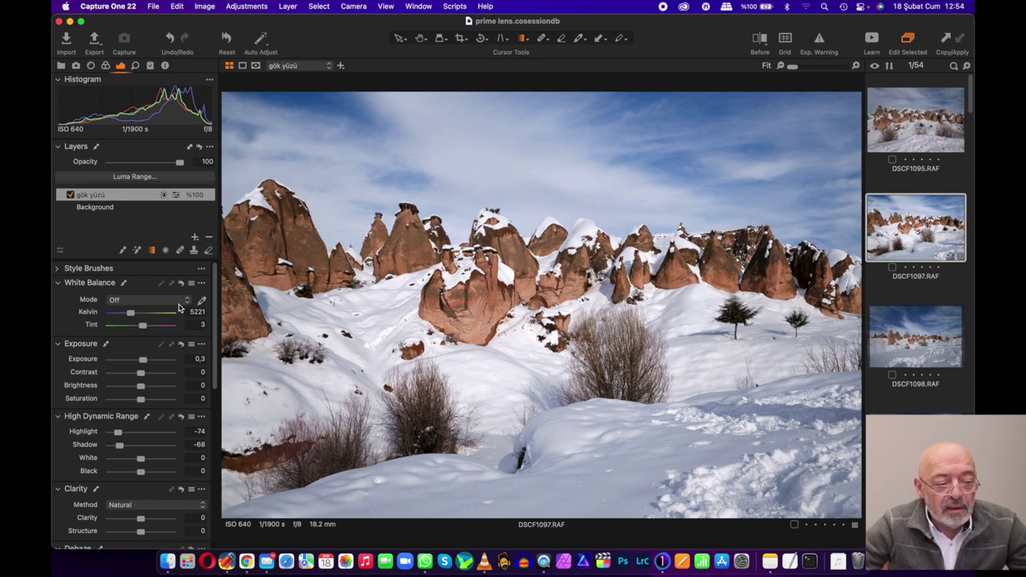
- On the Background layer, slightly desaturate and hue-shift the orange-red rock tones
left_click(109, 206)
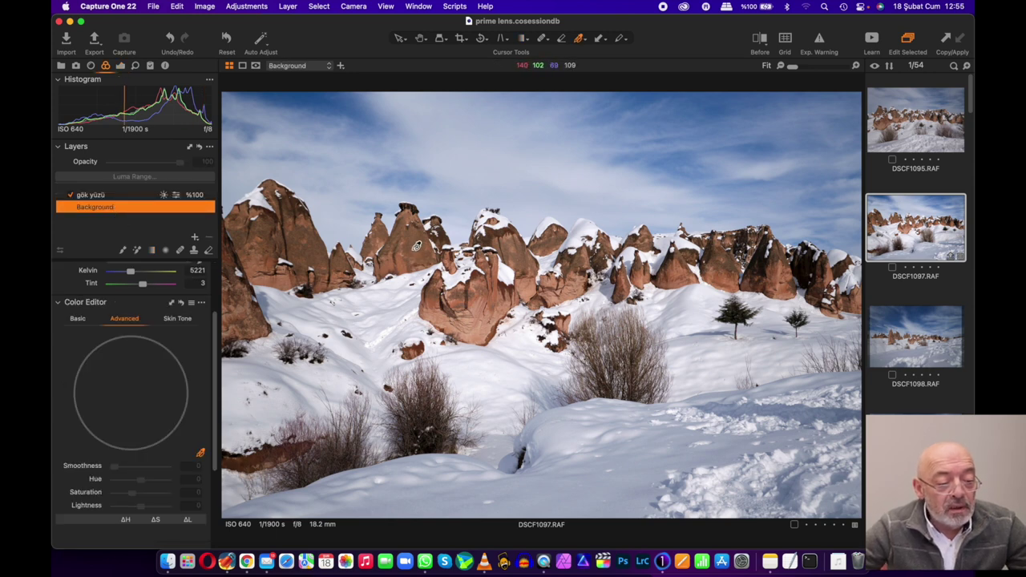
left_click(405, 256)
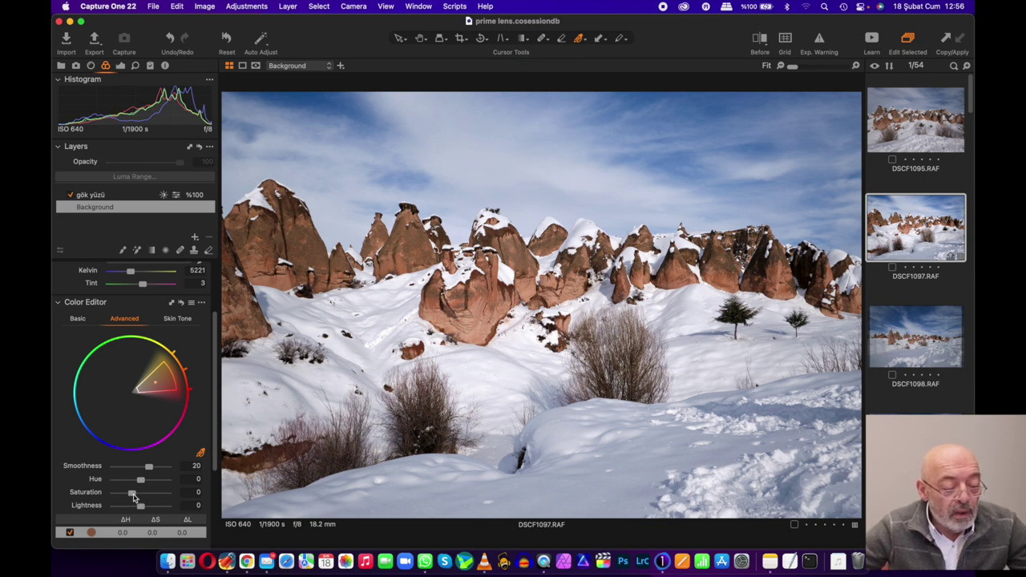
left_click_drag(133, 495, 131, 495)
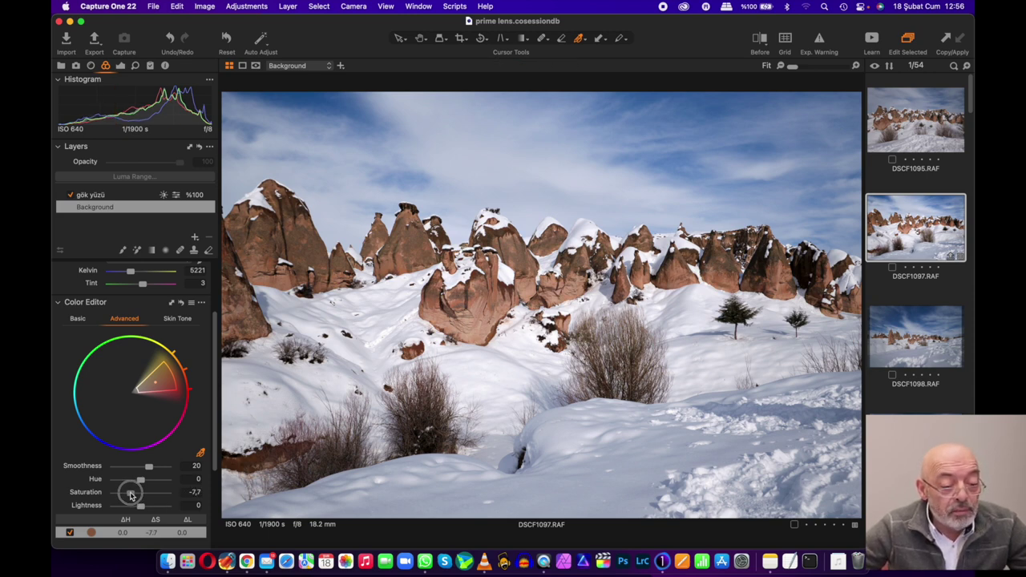
left_click(141, 481)
left_click_drag(141, 481, 138, 481)
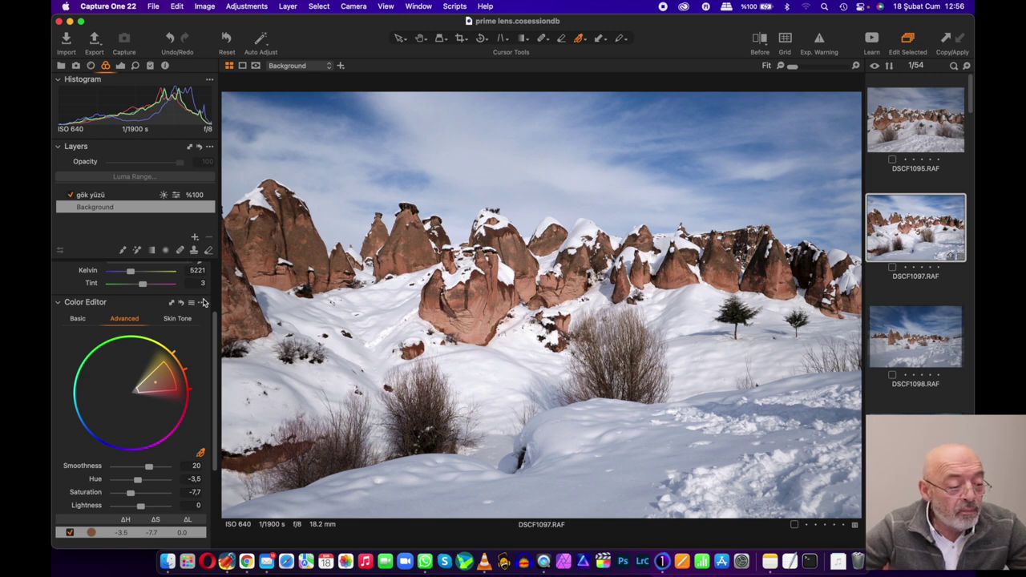
- Switch back to the pan tool and add another adjustment layer
mouse_move(216, 358)
scroll(217, 365, "up", 3)
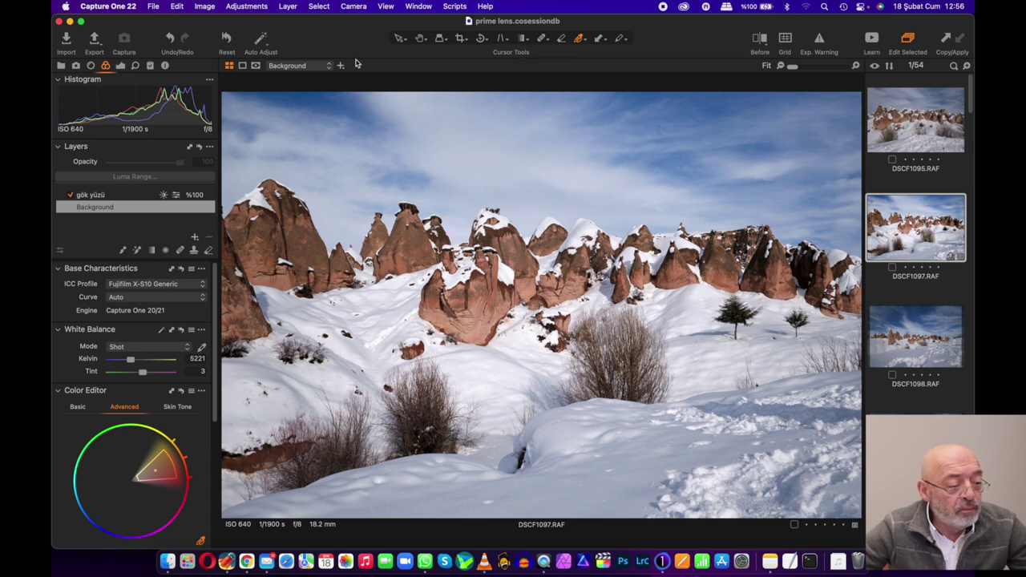
left_click(420, 39)
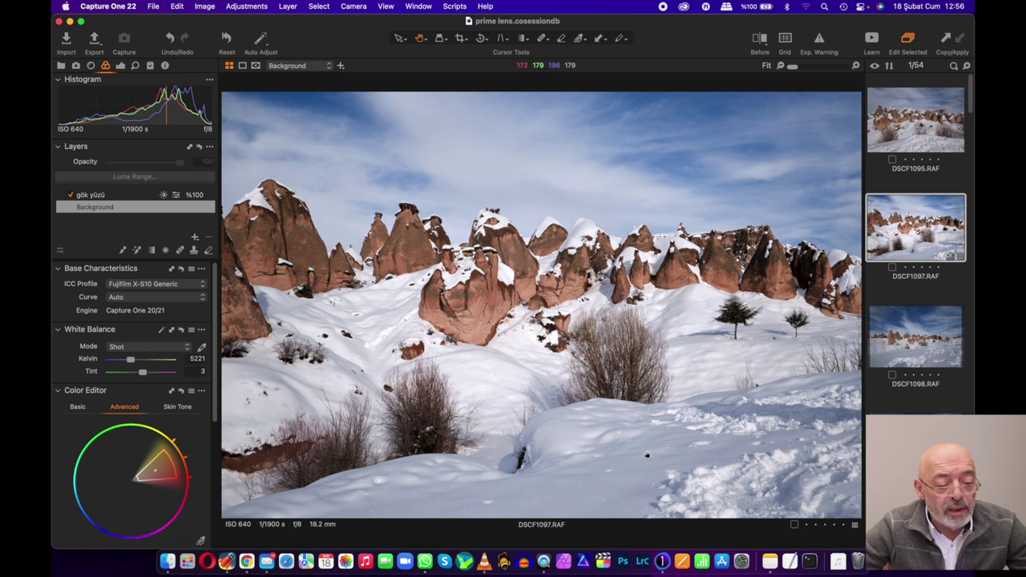
left_click(195, 238)
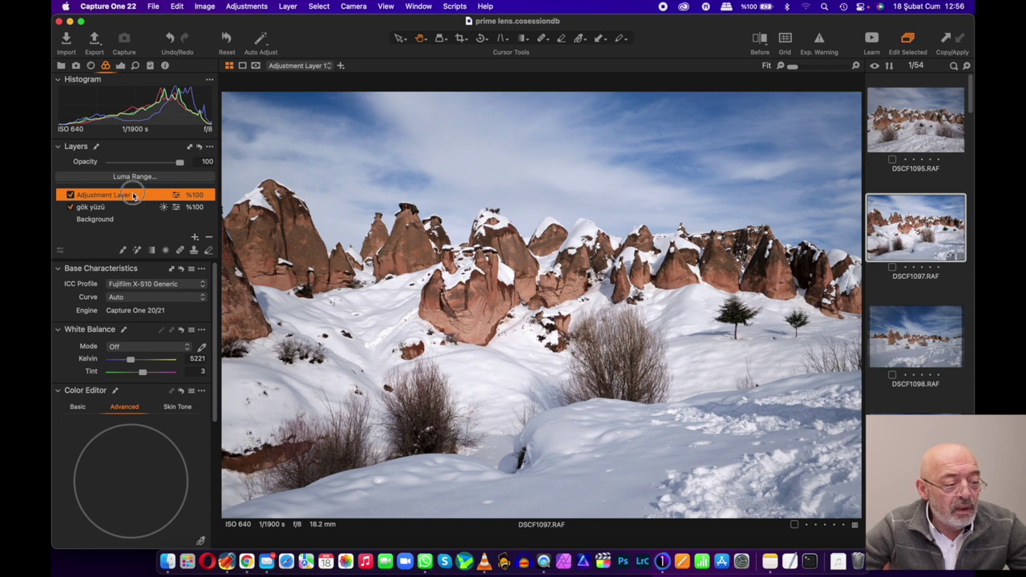
- Name the new adjustment layer 'ön alan'
double_click(104, 195)
type("ön alan")
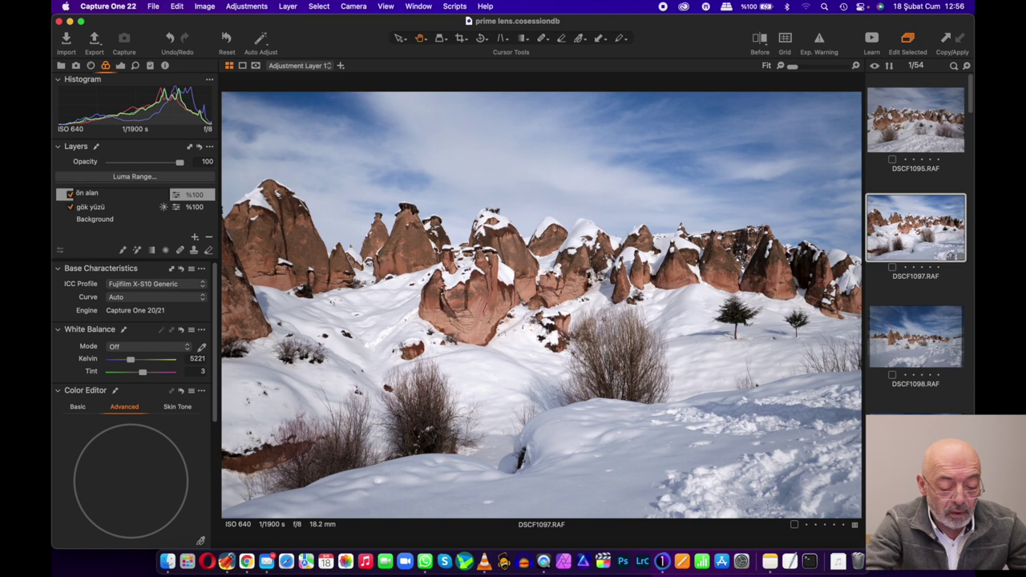
key("Return")
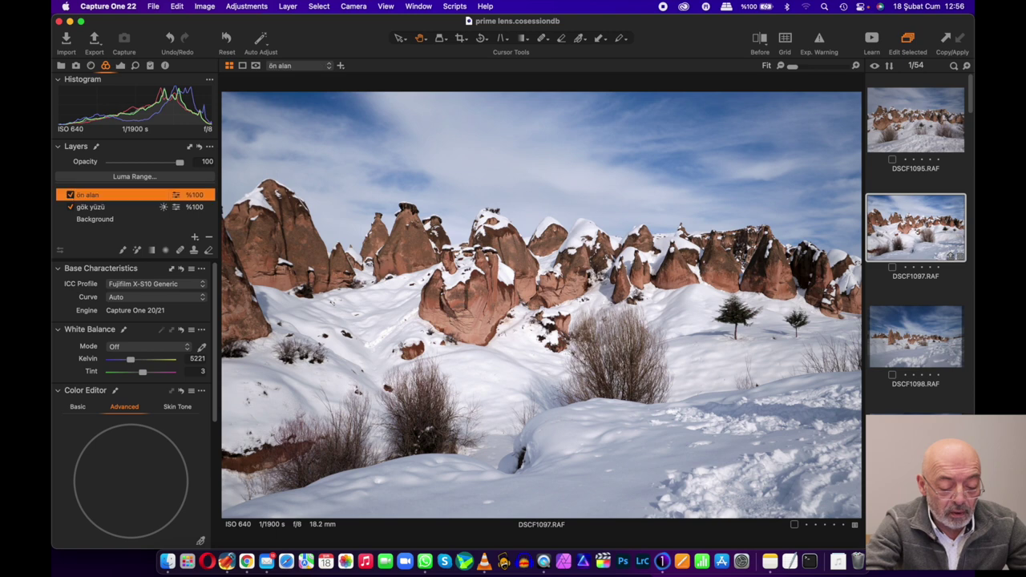
- Set the Draw Mask brush to size 701, hardness about 61, opacity 60 and flow 50
left_click(124, 251)
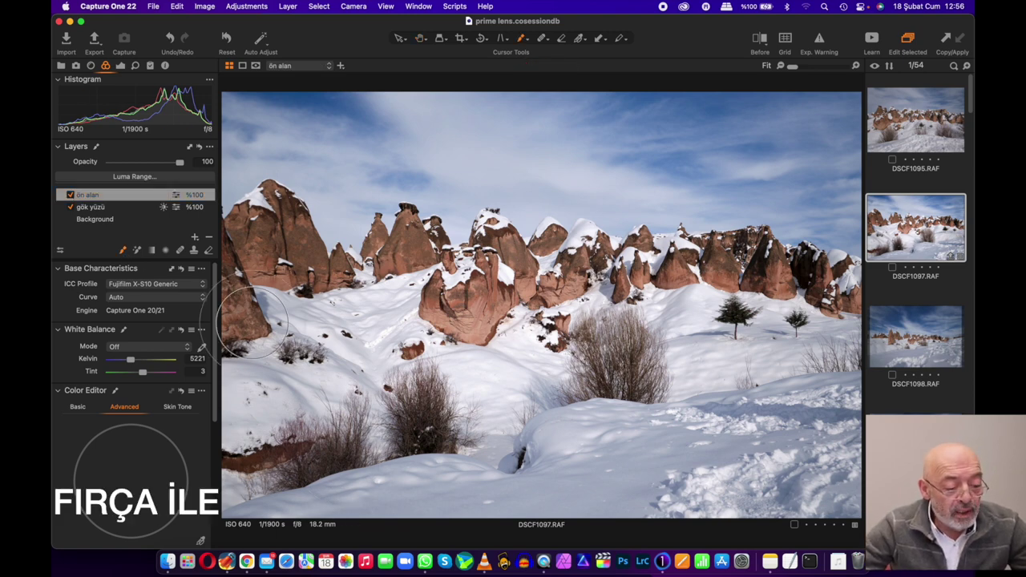
right_click(349, 415)
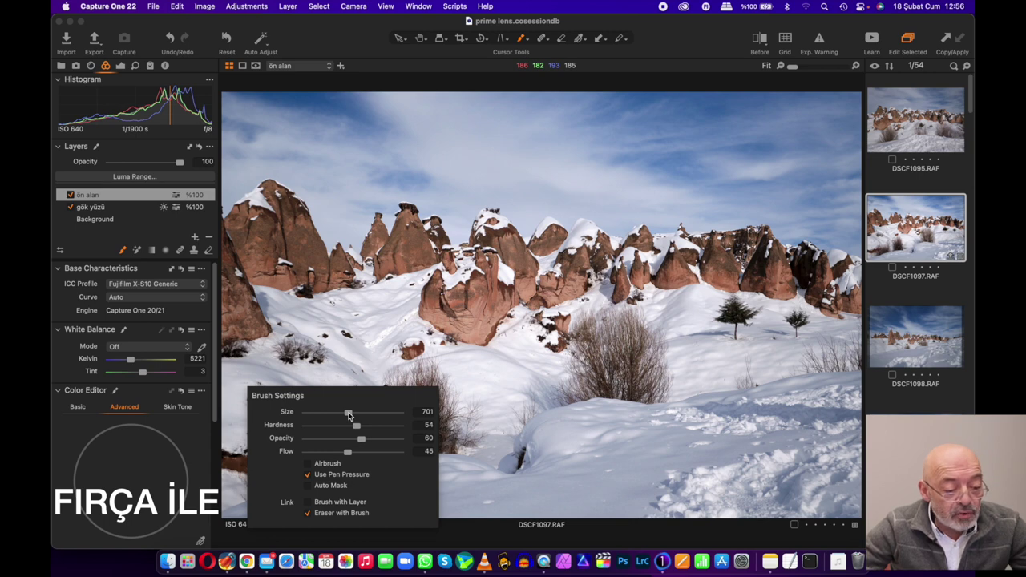
left_click_drag(347, 451, 351, 452)
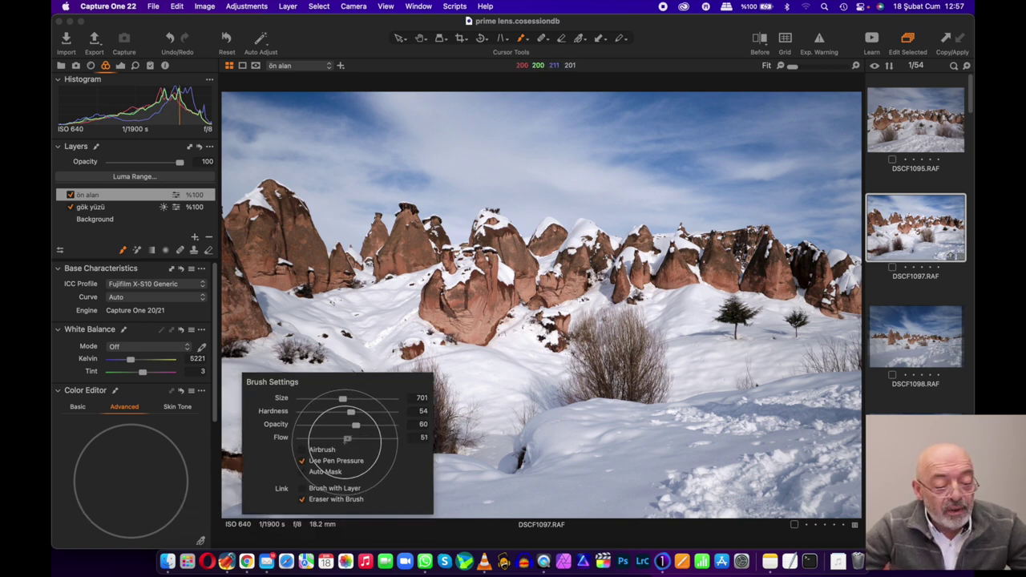
left_click_drag(345, 439, 347, 440)
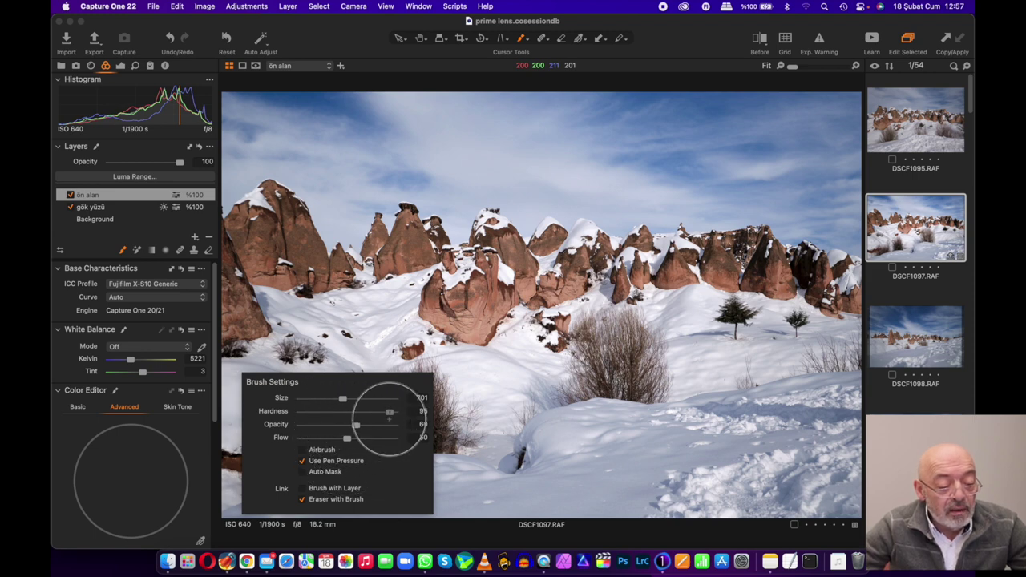
mouse_move(346, 411)
left_mouse_down()
mouse_move(304, 411)
mouse_move(368, 413)
mouse_move(355, 411)
left_mouse_up()
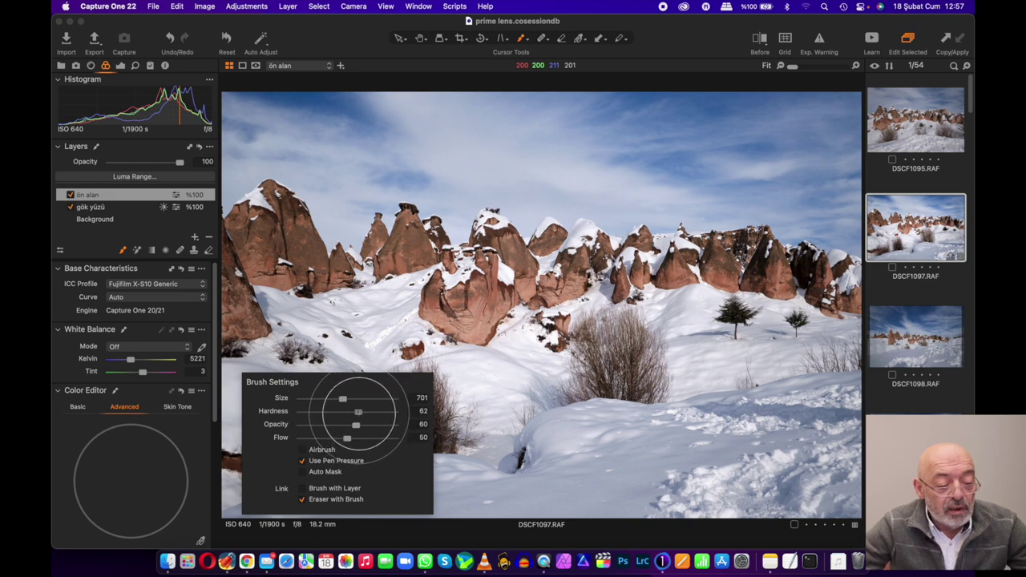
left_click_drag(355, 411, 358, 412)
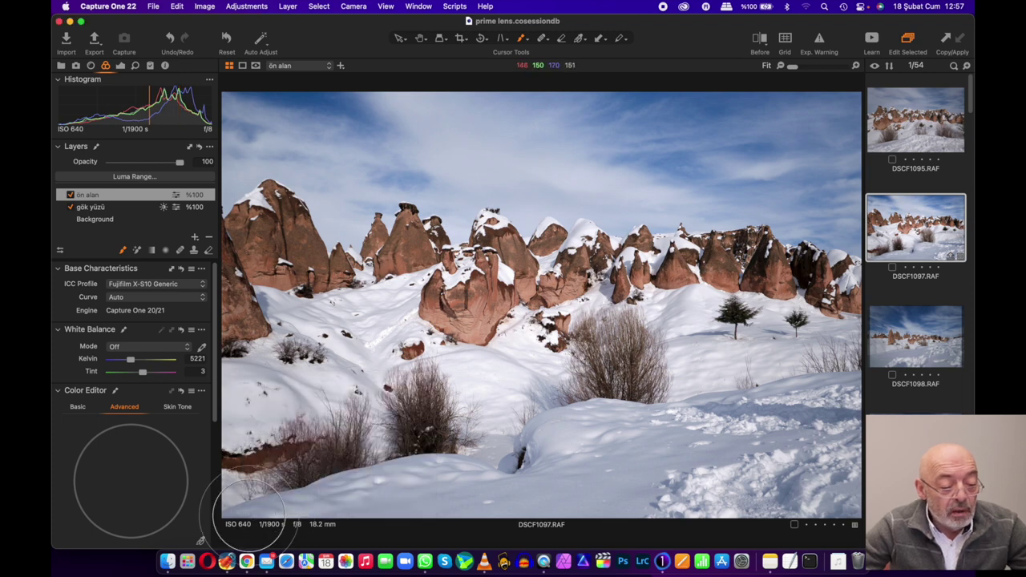
- Brush the ön alan mask over the foreground snow across the bottom of the photo
mouse_move(240, 505)
left_mouse_down()
mouse_move(293, 491)
mouse_move(465, 485)
mouse_move(617, 419)
mouse_move(705, 442)
mouse_move(830, 437)
left_mouse_up()
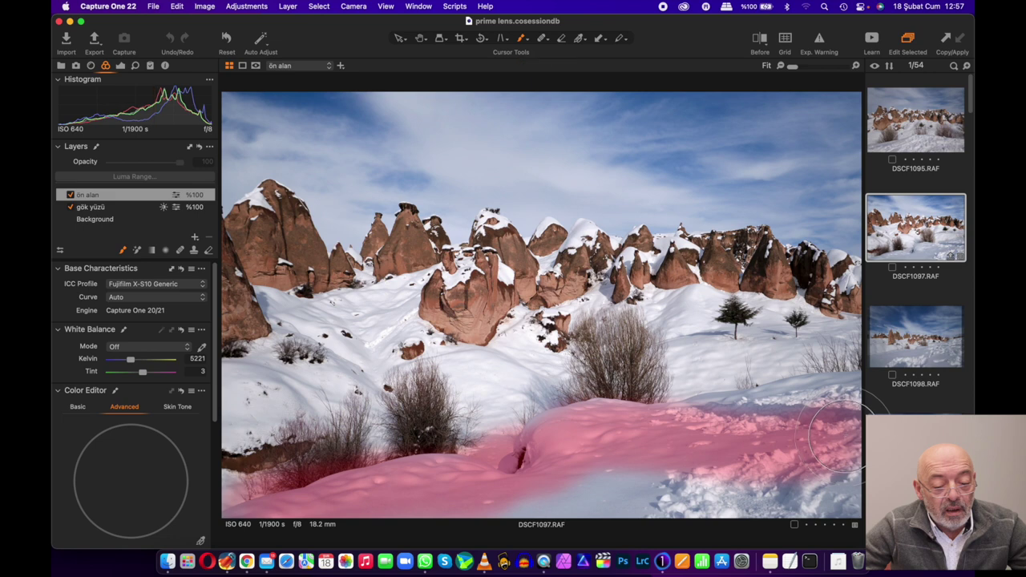
left_click(555, 510)
mouse_move(556, 510)
left_mouse_down()
mouse_move(706, 473)
mouse_move(834, 480)
mouse_move(630, 542)
left_mouse_up()
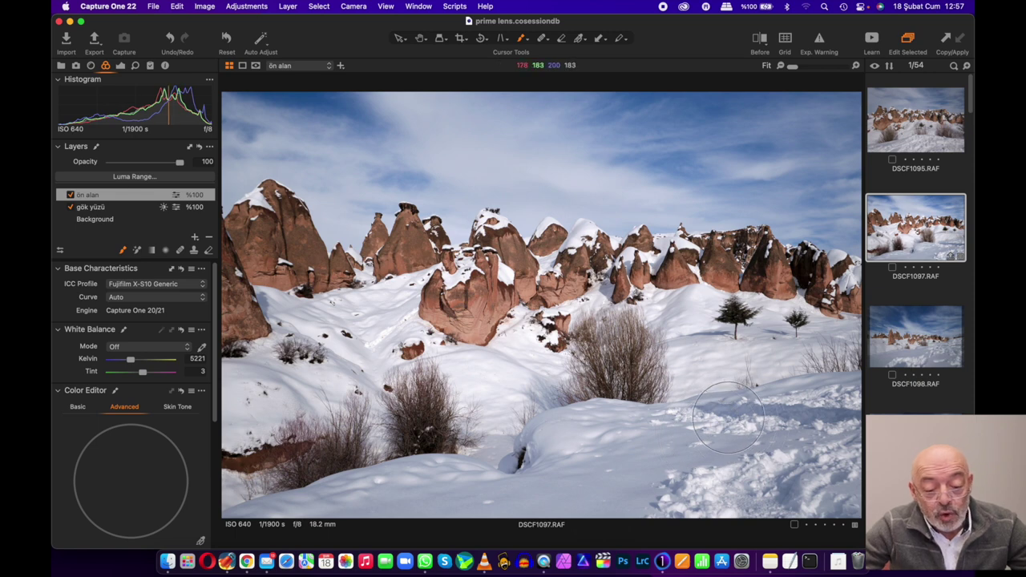
mouse_move(712, 420)
left_mouse_down()
mouse_move(837, 422)
mouse_move(673, 445)
mouse_move(482, 490)
mouse_move(241, 521)
left_mouse_up()
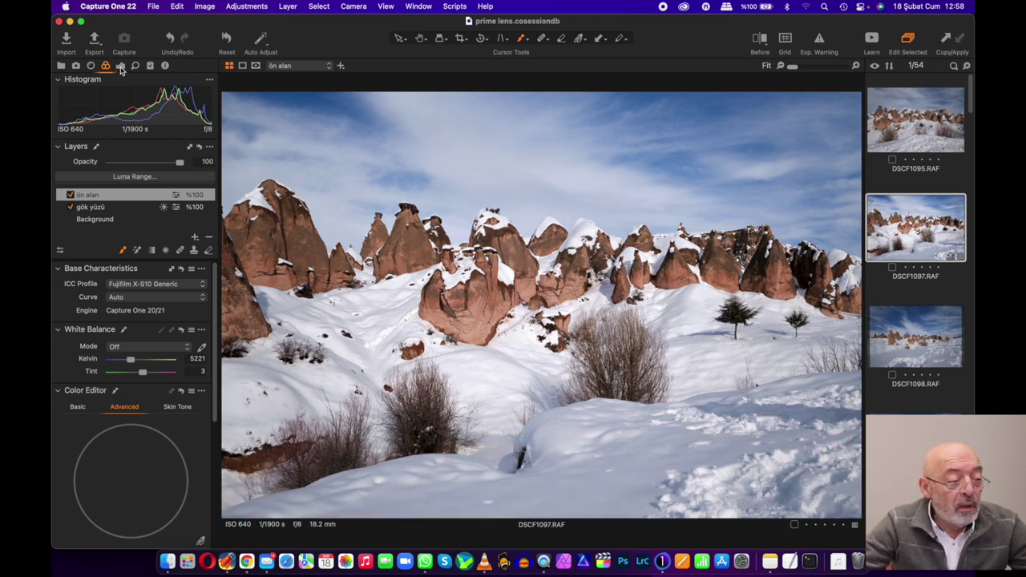
- On ön alan, set Highlight -51, Shadow -51 and Exposure -0.72 to darken the foreground snow
left_click(120, 65)
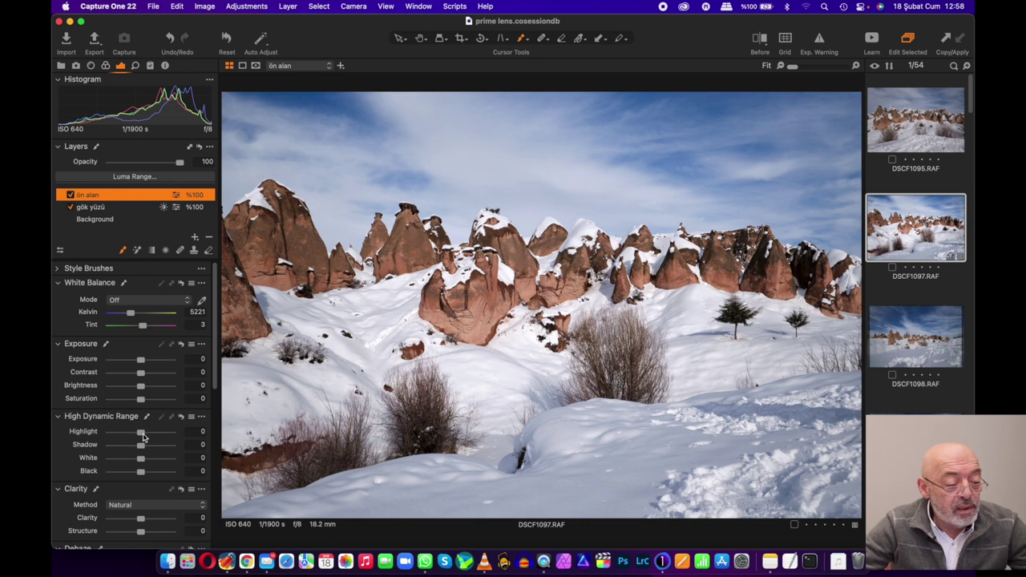
left_click_drag(141, 433, 125, 434)
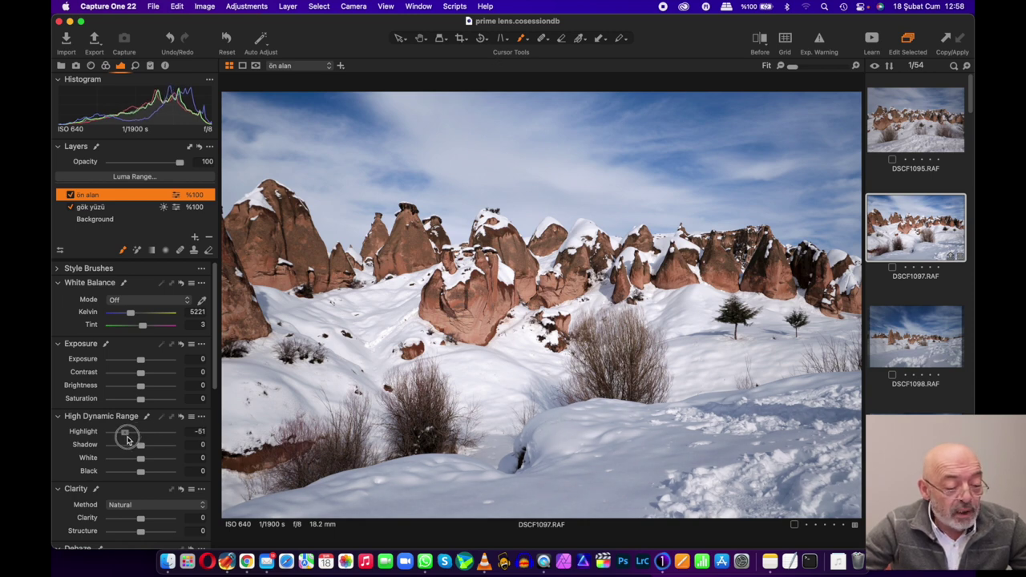
left_click_drag(140, 447, 125, 449)
left_click_drag(144, 362, 139, 365)
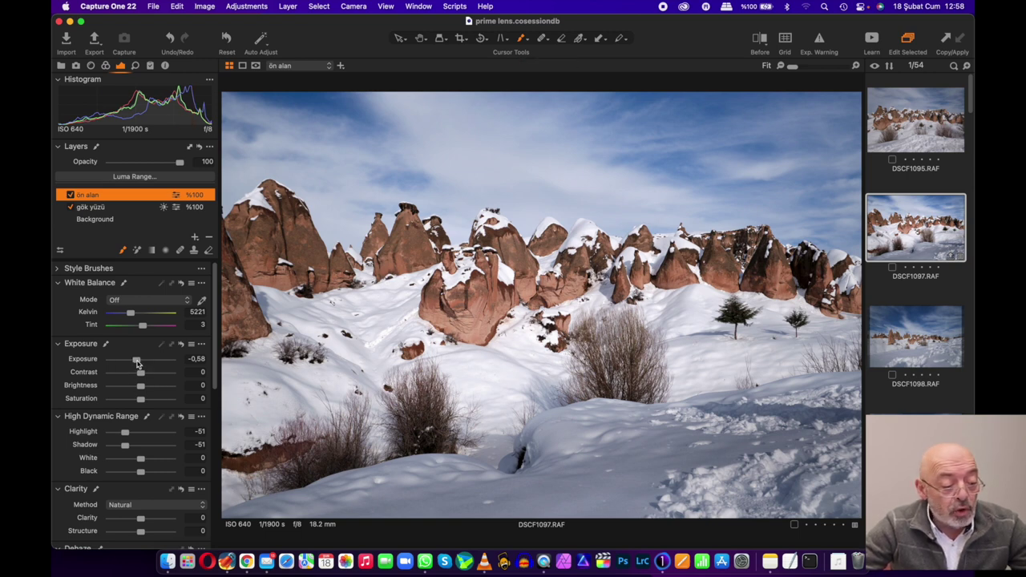
left_click_drag(137, 362, 135, 362)
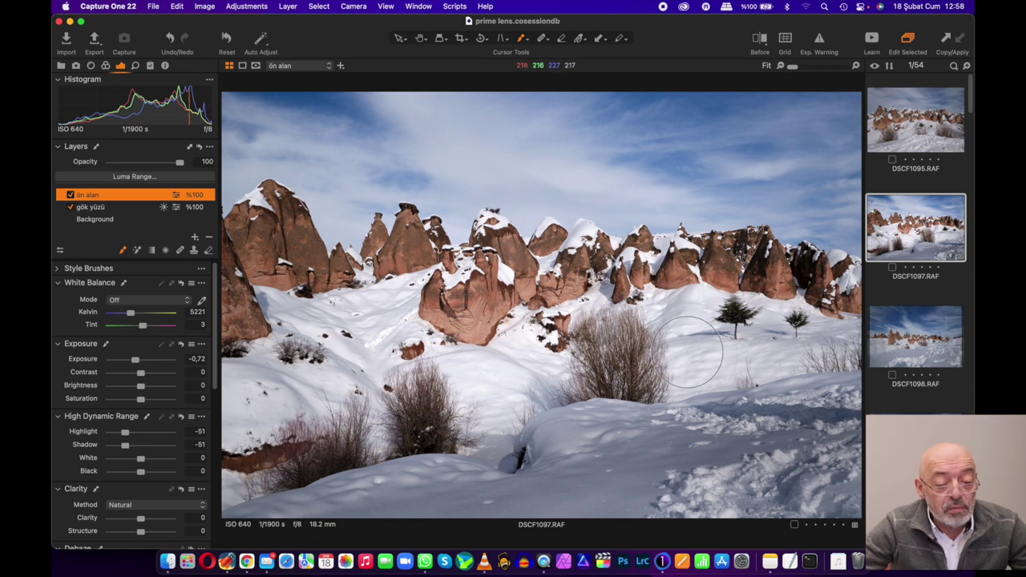
- Add a third adjustment layer named 'sağdaki ağaçlar' above ön alan
left_click(195, 239)
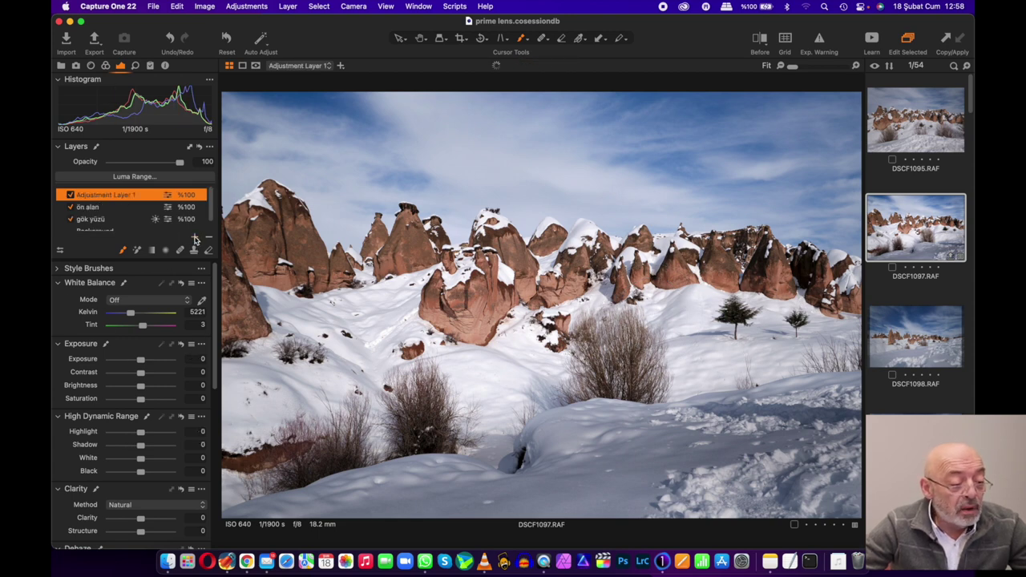
double_click(133, 195)
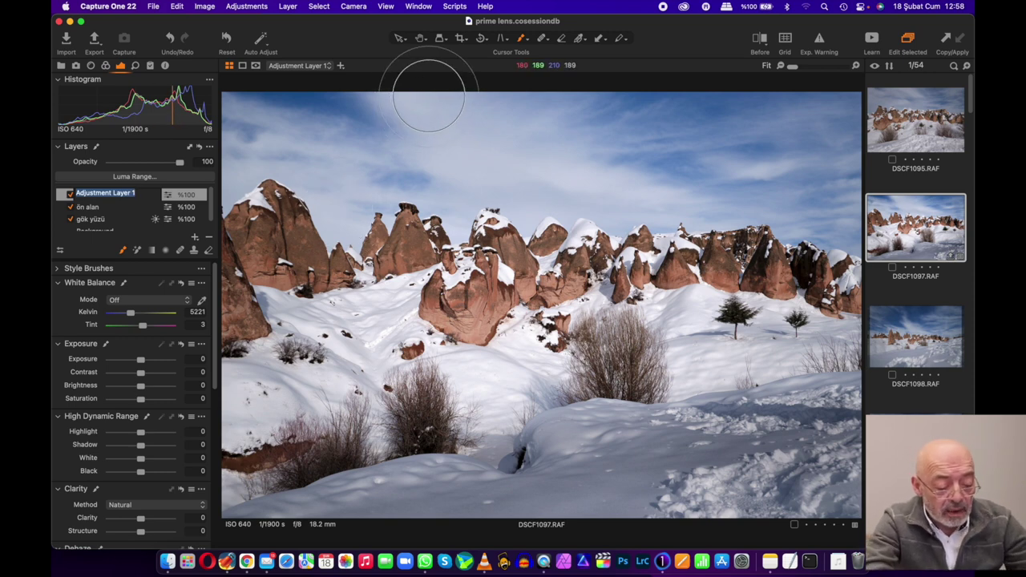
type("göğki ")
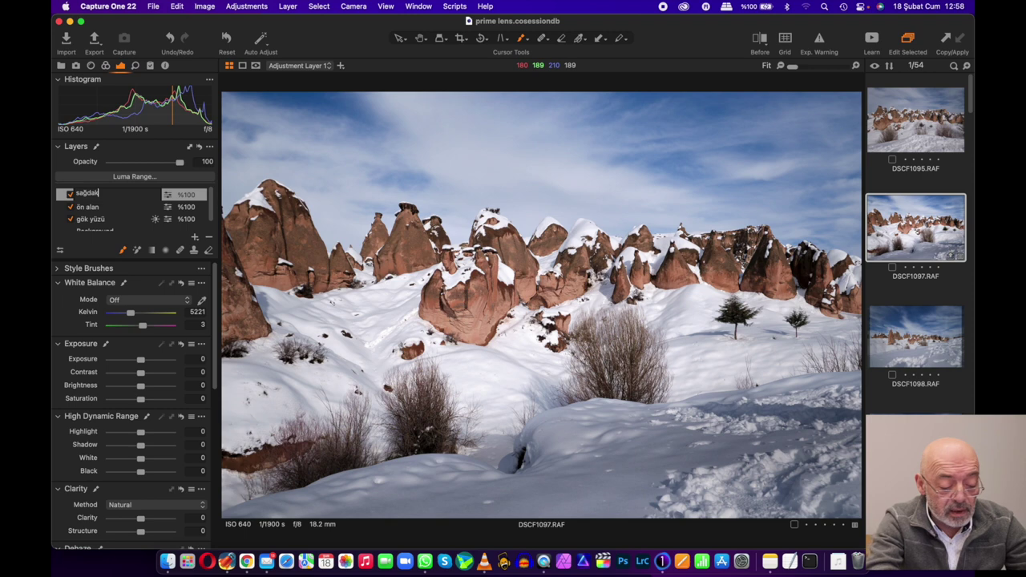
type("k")
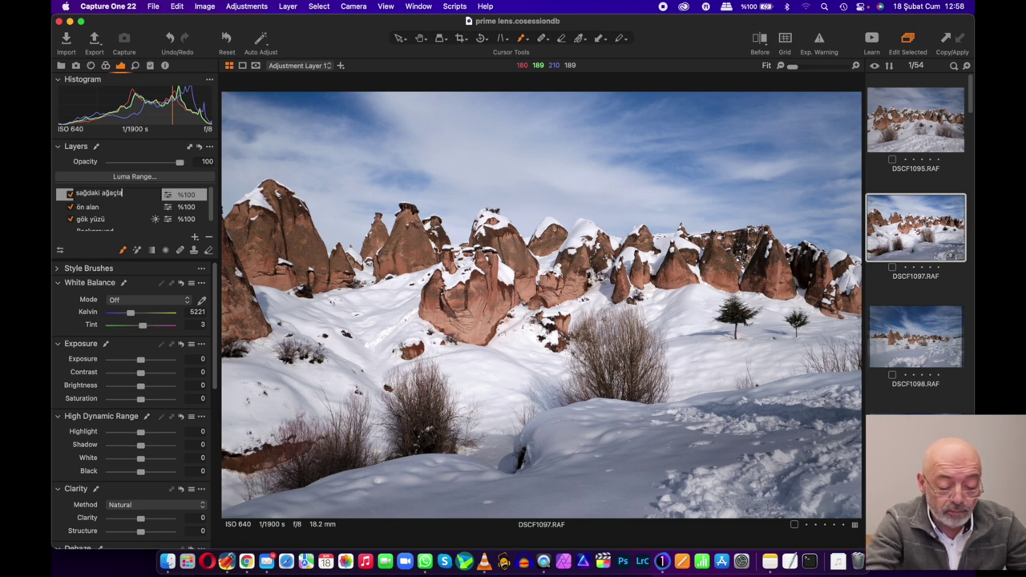
key("Return")
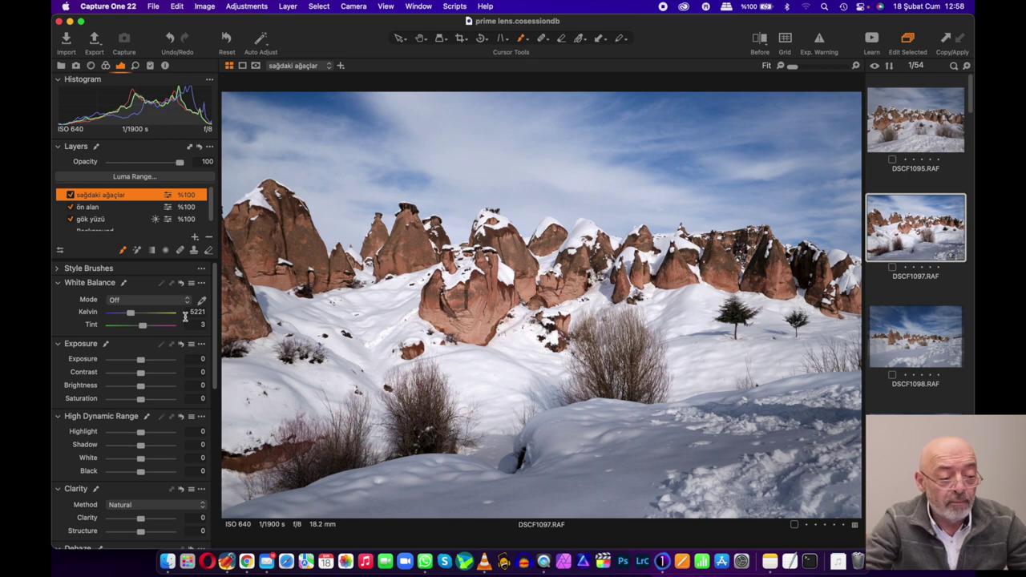
left_click(166, 251)
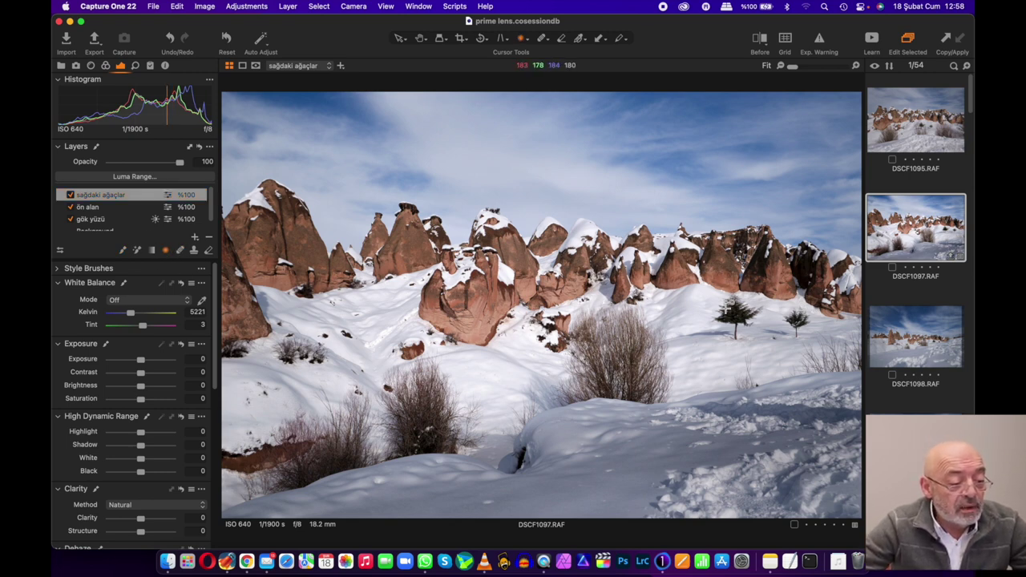
- Draw a radial mask centred on the tree on the right
left_click_drag(732, 314, 705, 284)
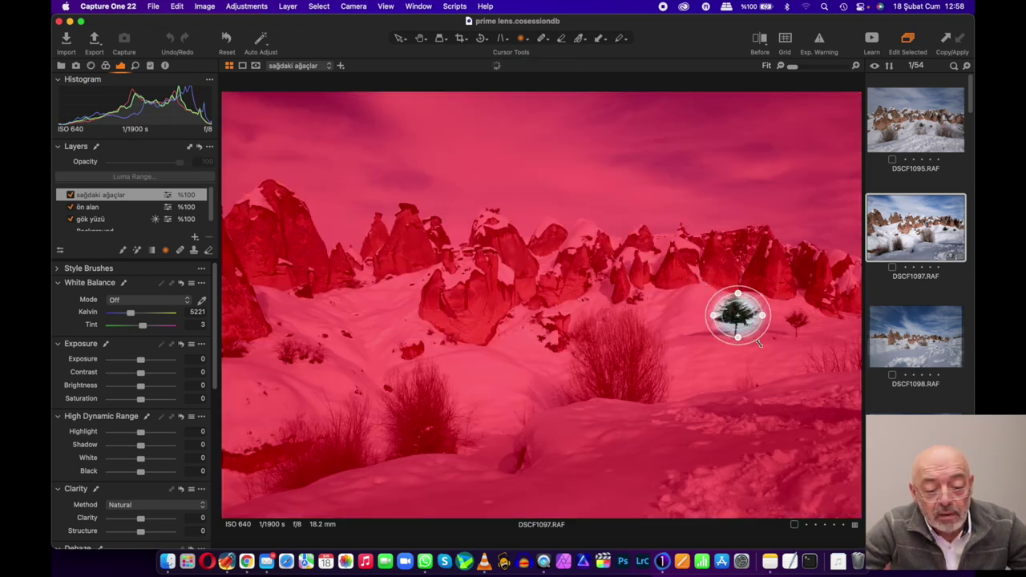
left_click_drag(737, 315, 738, 312)
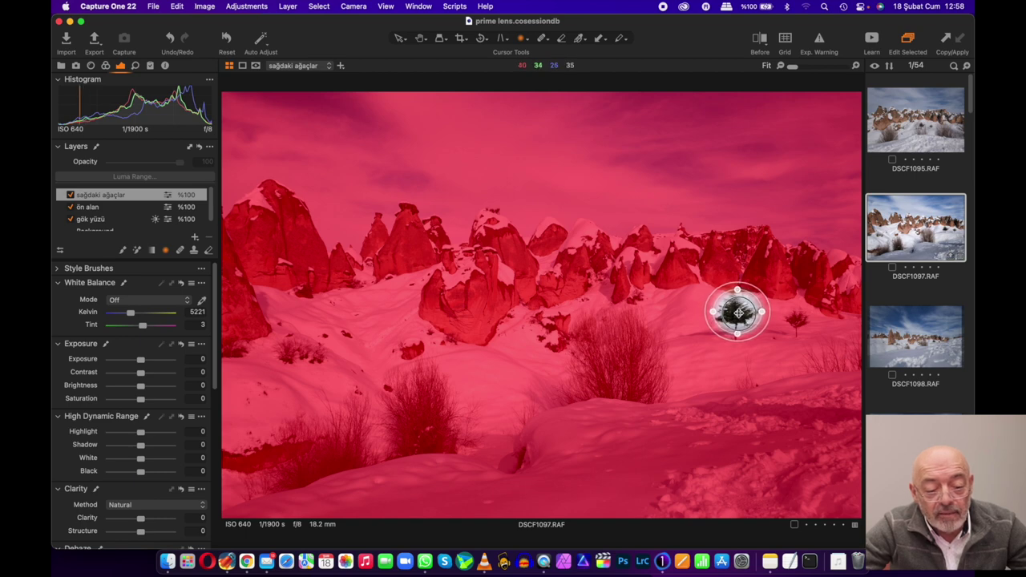
left_click_drag(738, 313, 738, 314)
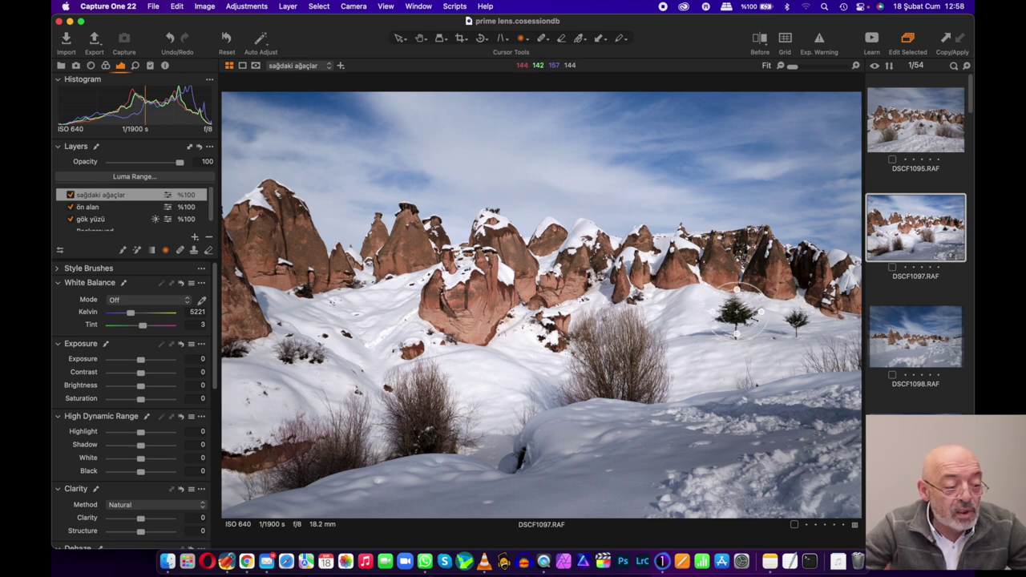
left_click_drag(738, 311, 738, 312)
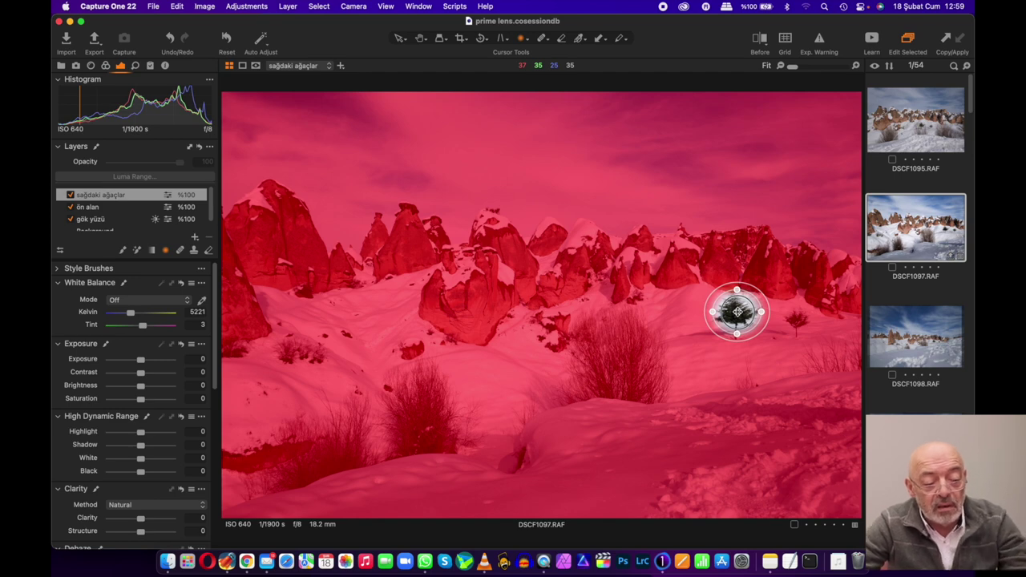
left_click_drag(737, 311, 737, 312)
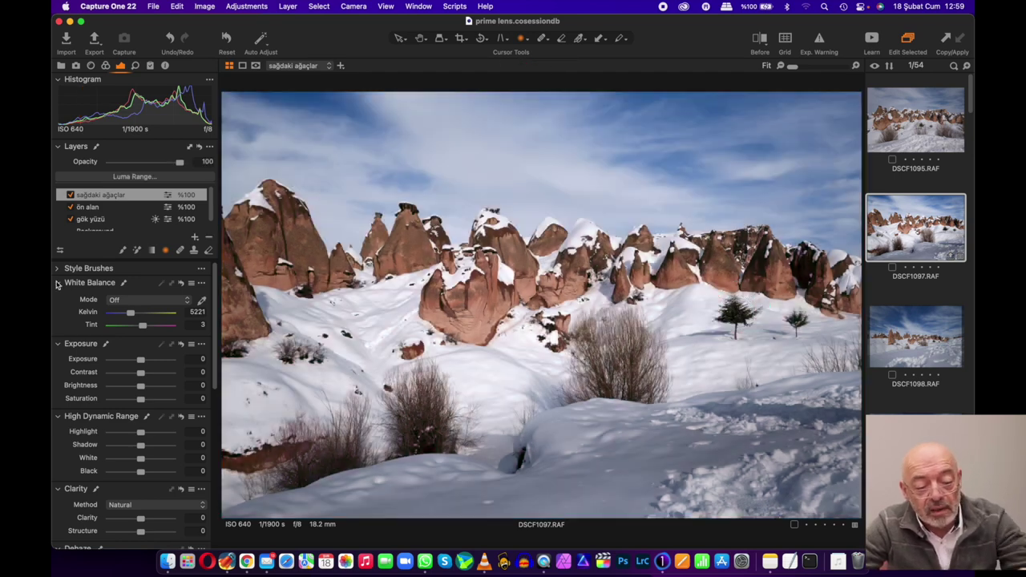
- Invert the sağdaki ağaçlar layer mask
right_click(168, 202)
left_click(191, 216)
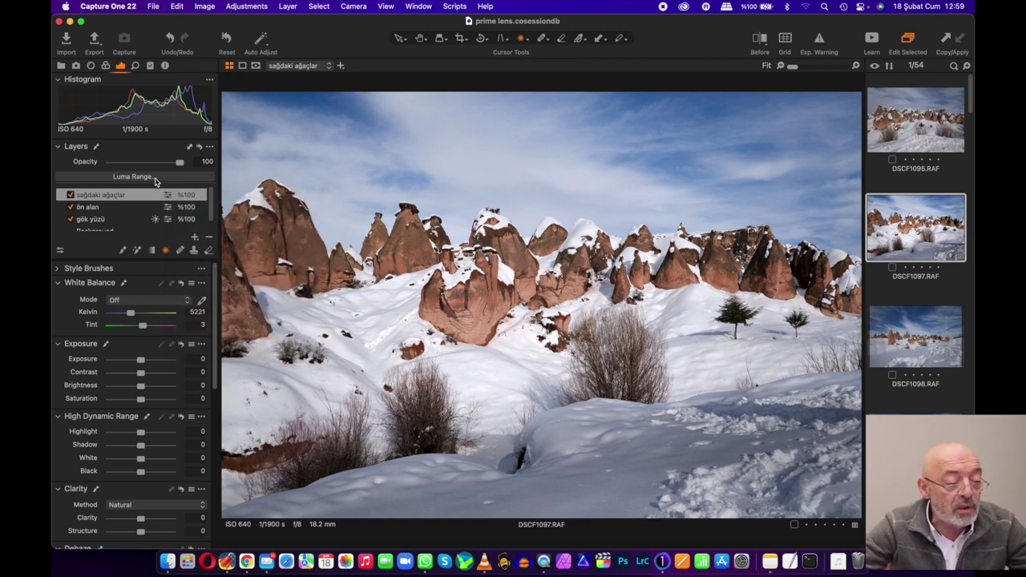
left_click(156, 177)
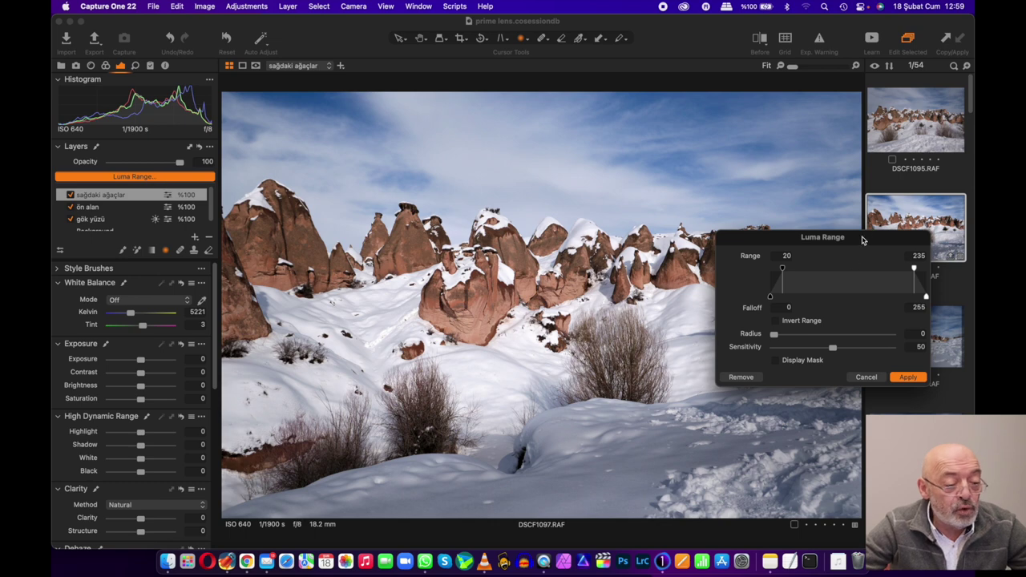
- Restrict the sağdaki ağaçlar mask to luma range 0–107, falloff 127, covering only the dark tree
left_click_drag(856, 240, 489, 238)
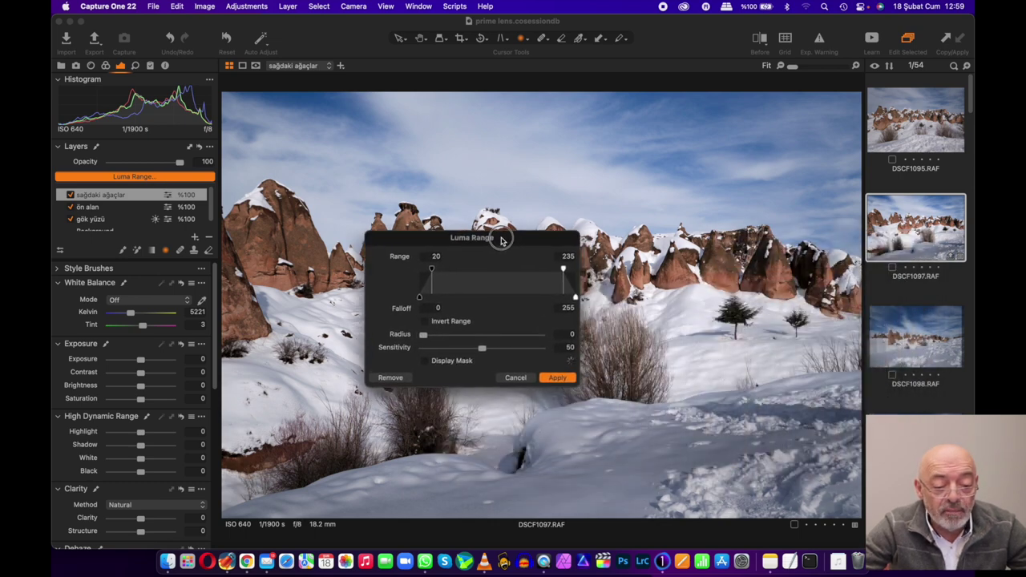
left_click_drag(416, 270, 373, 271)
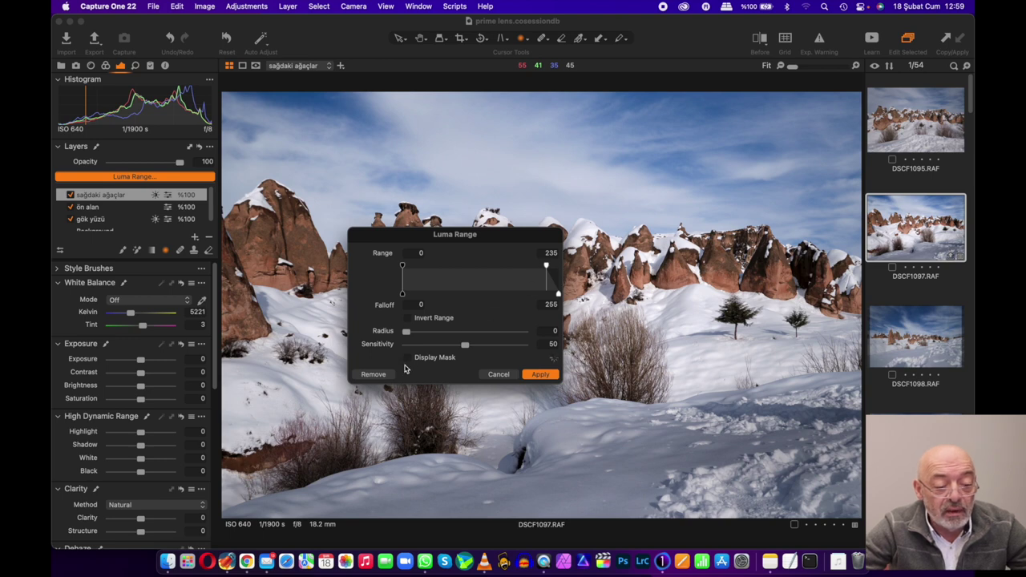
left_click_drag(545, 267, 471, 265)
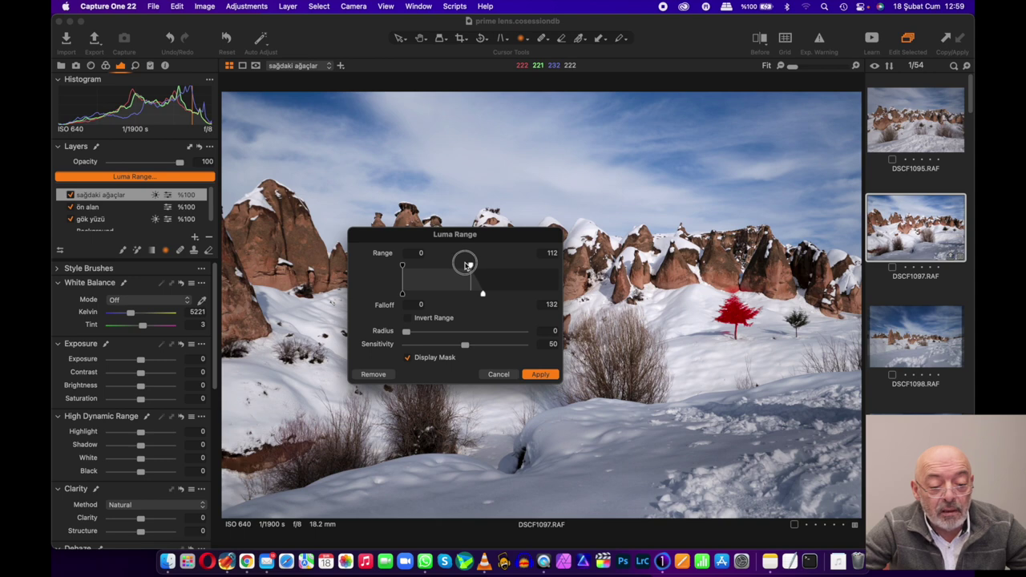
left_click_drag(470, 267, 469, 267)
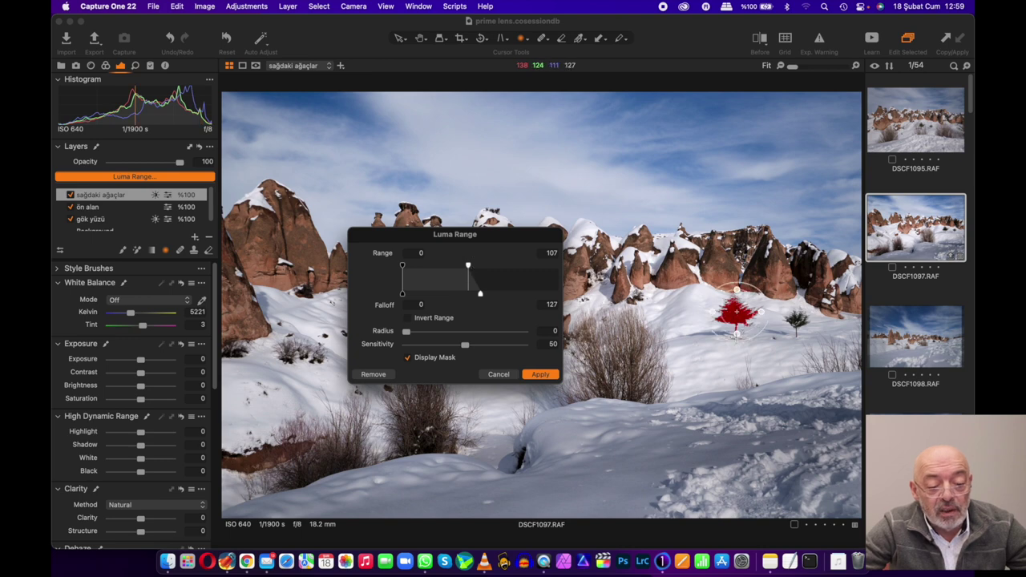
left_click(539, 377)
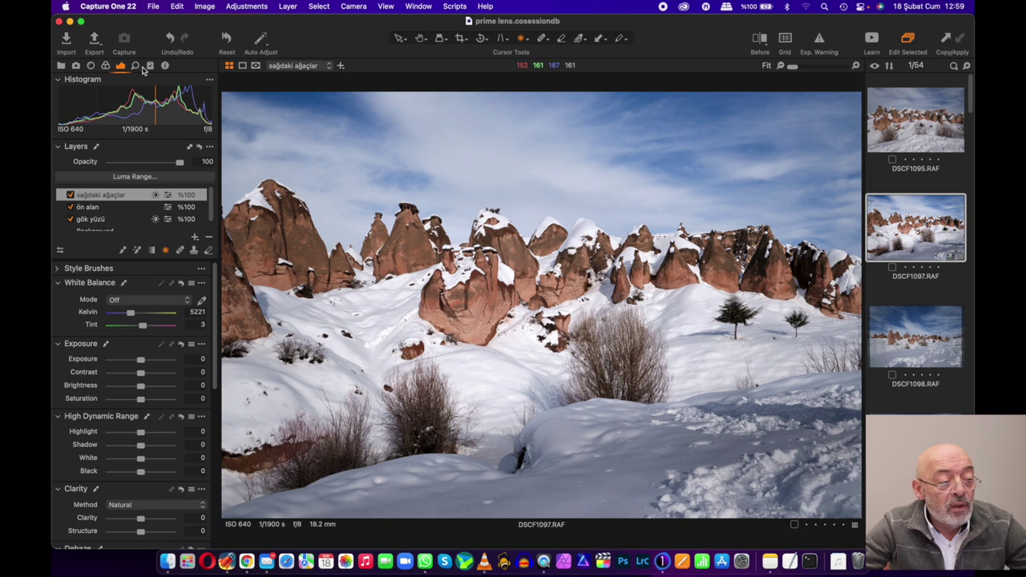
- Sample the tree's colour in Color Editor Advanced and widen the selected colour range
left_click(105, 65)
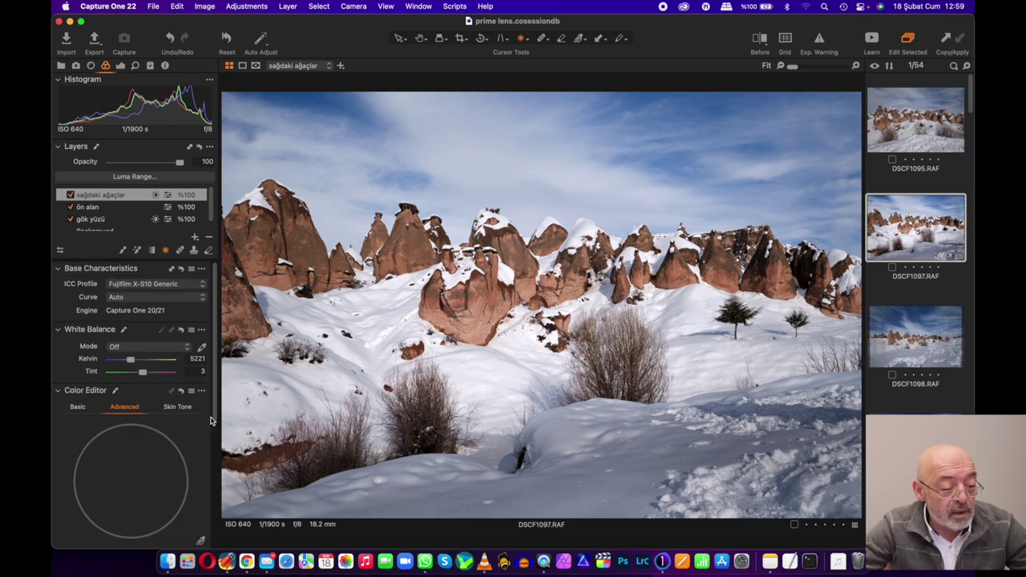
left_click(738, 311)
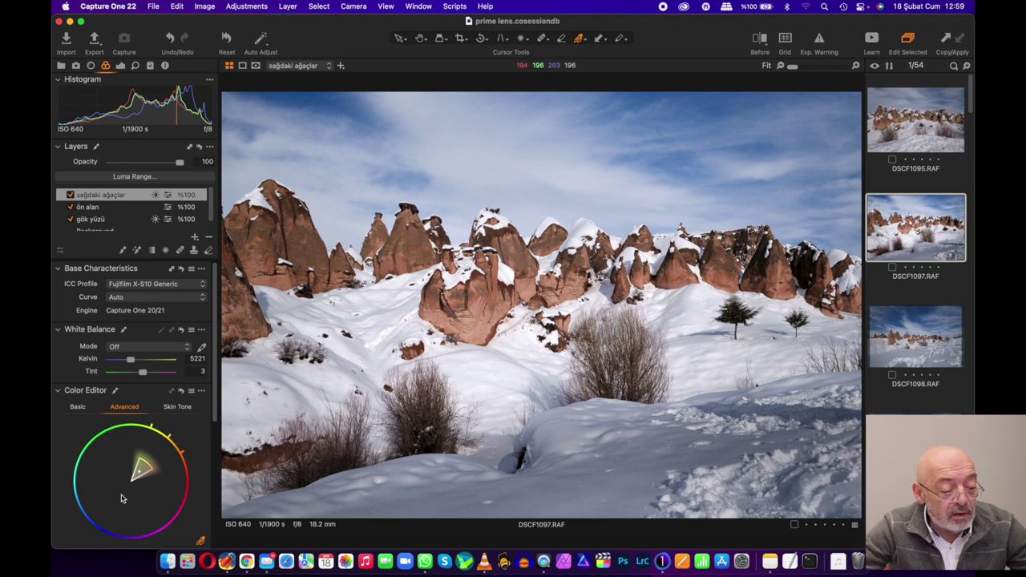
mouse_move(141, 471)
left_mouse_down()
mouse_move(152, 482)
mouse_move(146, 465)
left_mouse_up()
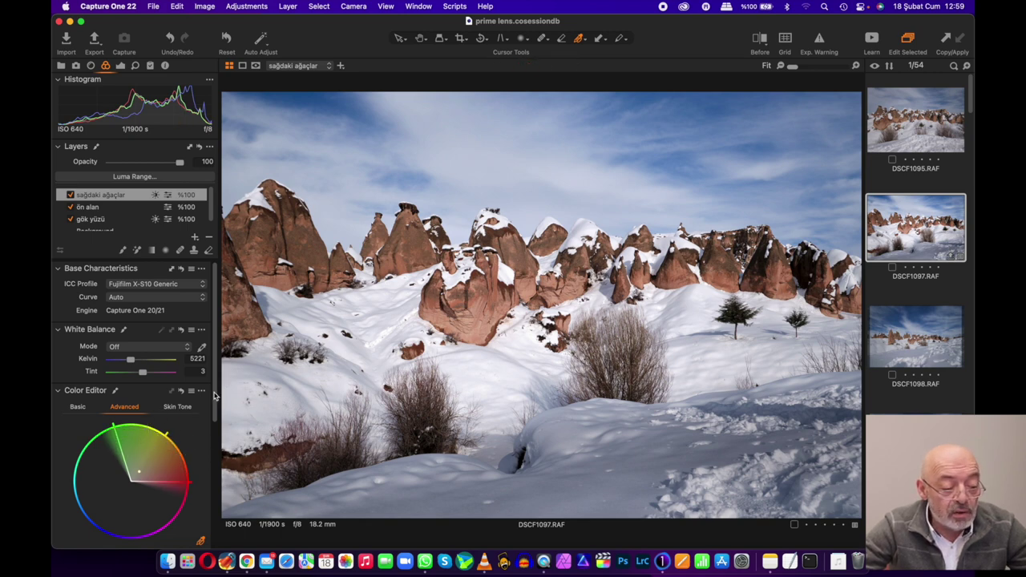
left_click_drag(215, 393, 215, 451)
scroll(184, 465, "down", 1)
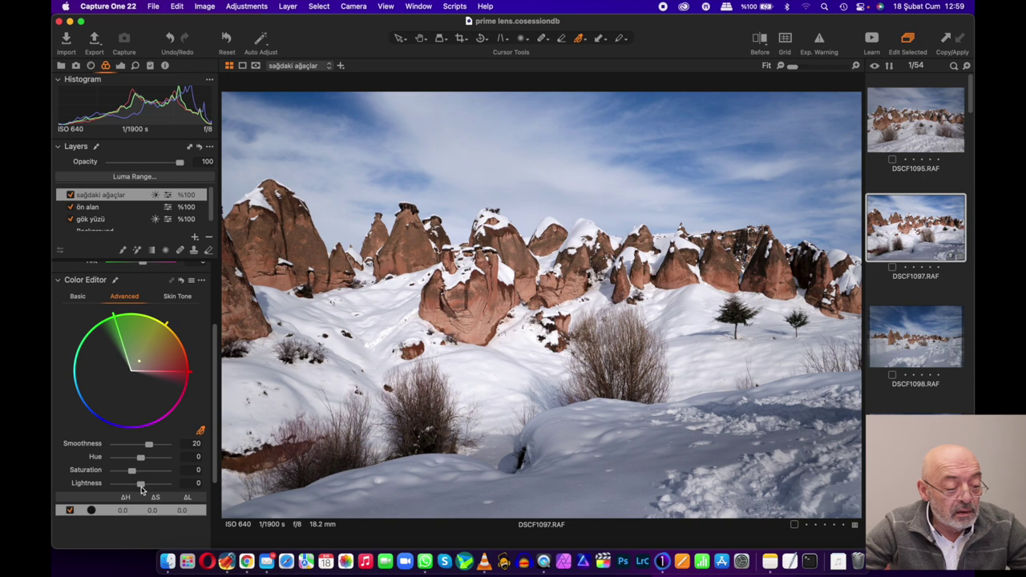
- Set the tree colours to Lightness 100, Hue 30, Saturation 200, and add a new layer
left_click_drag(142, 486, 149, 486)
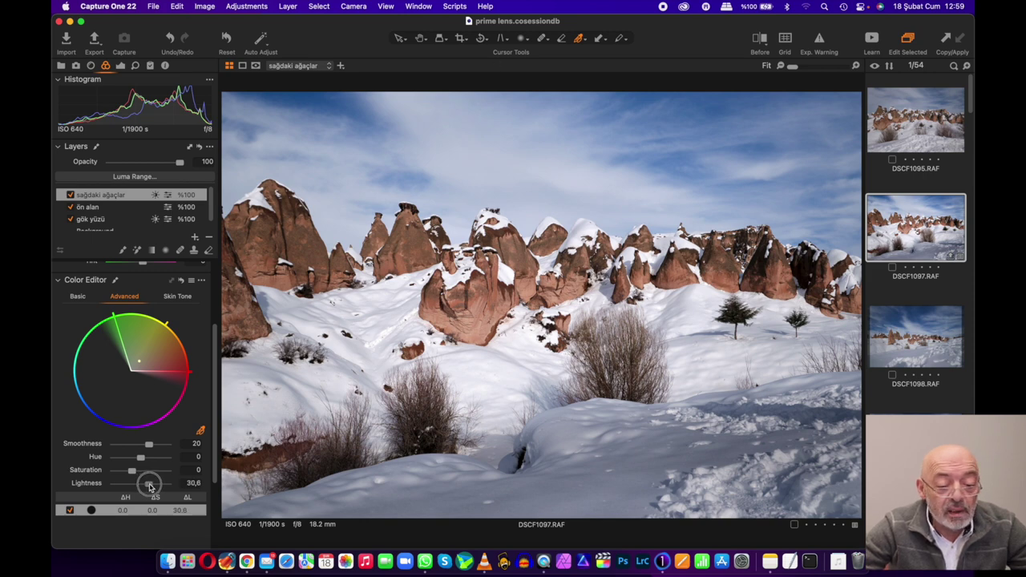
left_click_drag(118, 322, 94, 363)
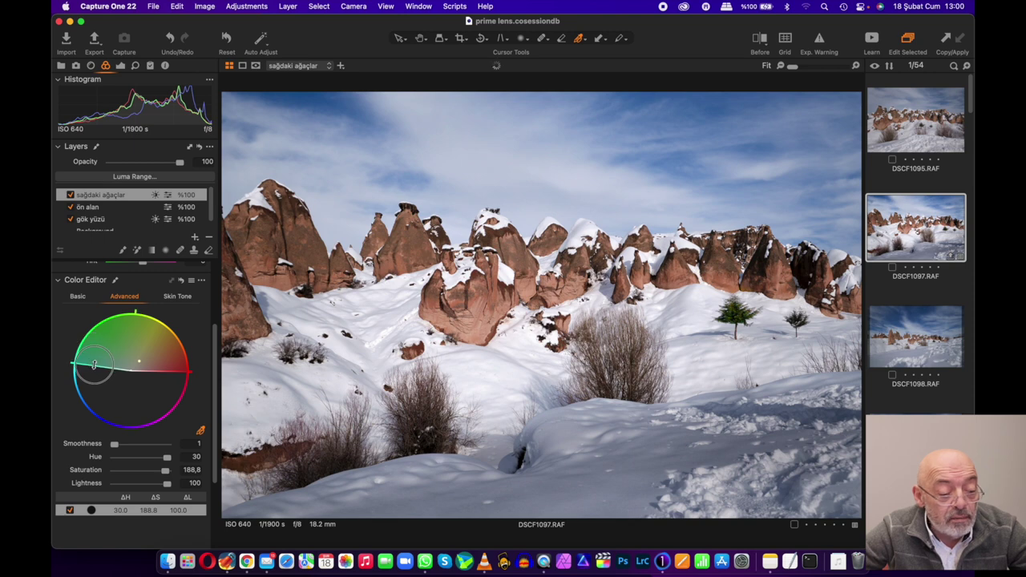
left_click_drag(168, 458, 69, 456)
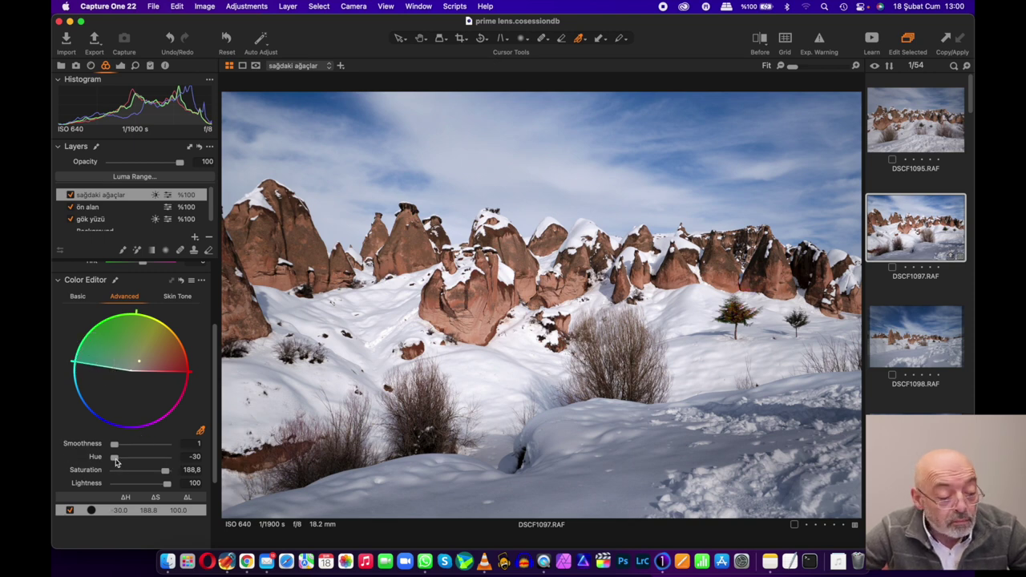
left_click_drag(114, 458, 221, 463)
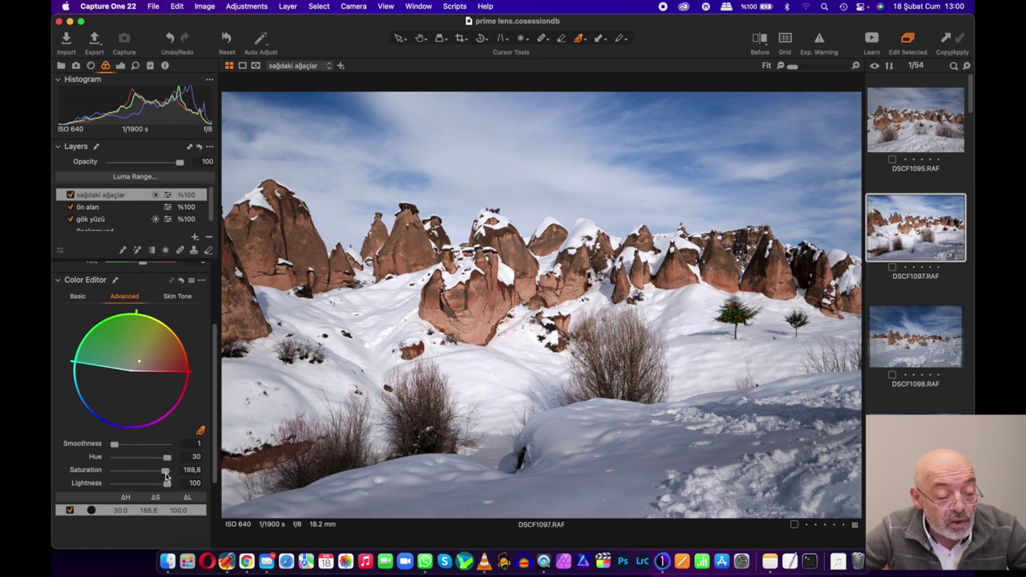
left_click_drag(165, 473, 174, 471)
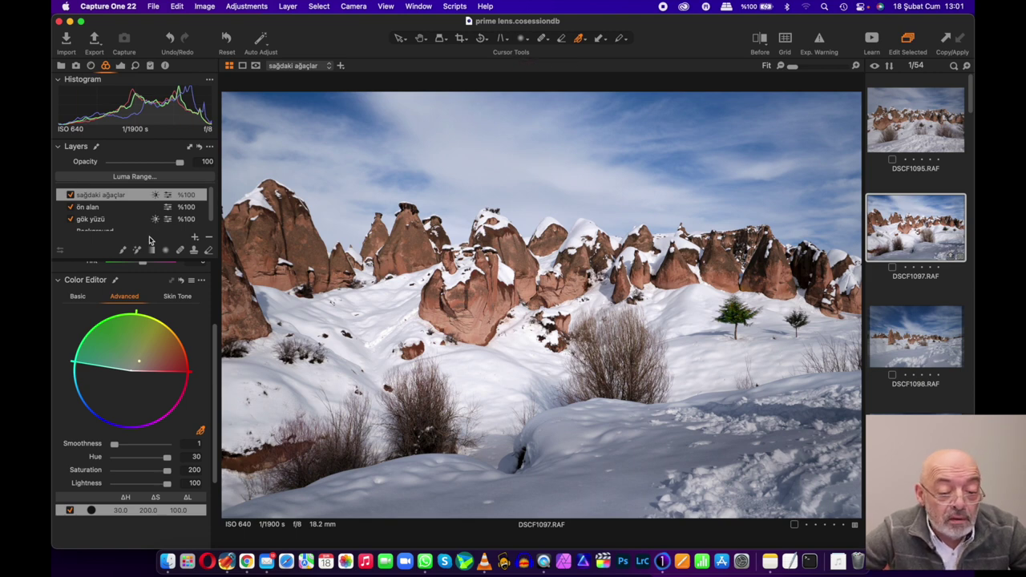
left_click(194, 239)
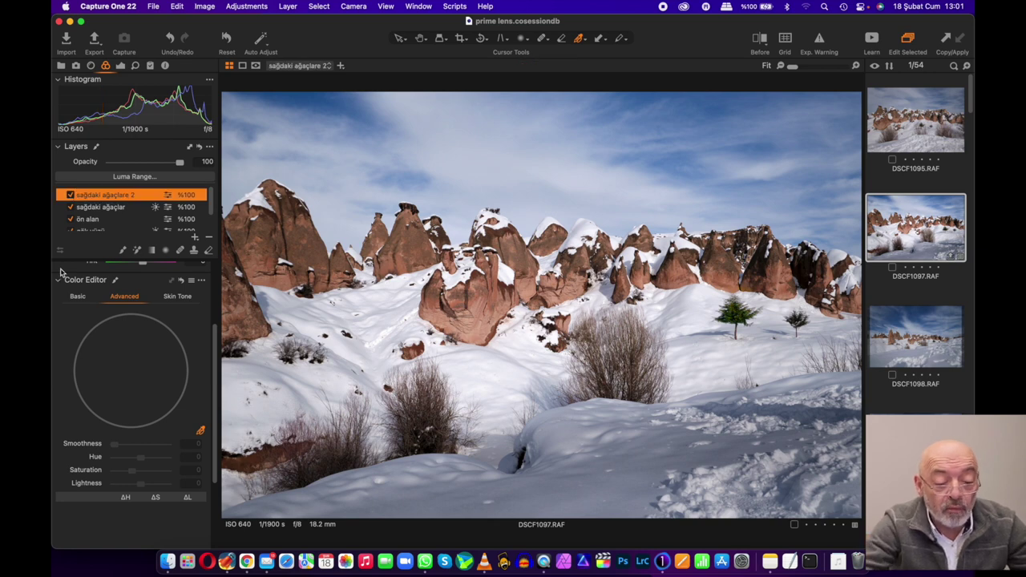
- Give sağdaki ağaçlare 2 an inverted radial gradient mask centred on the small right-hand tree
left_click(165, 249)
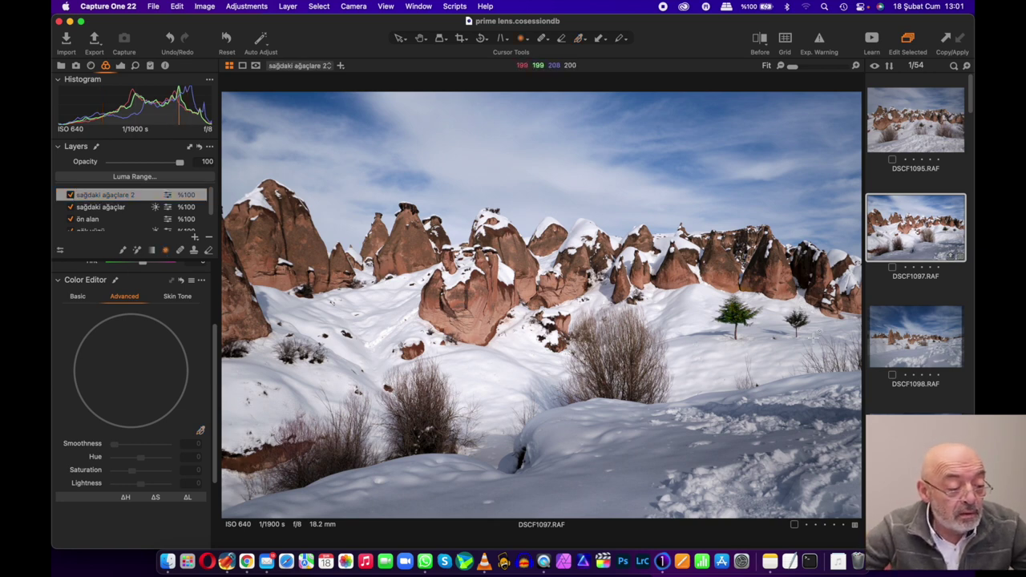
left_click(796, 318)
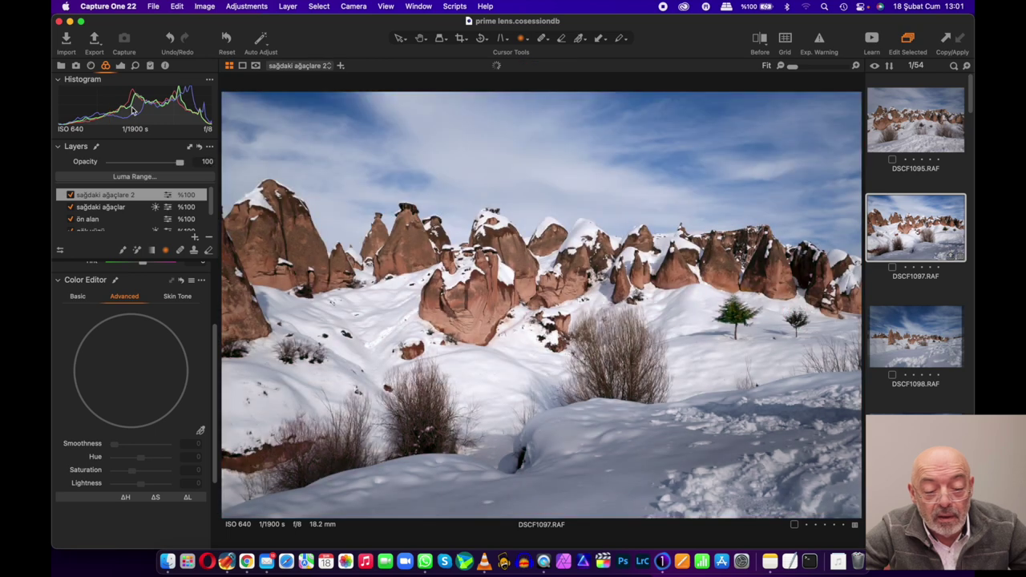
right_click(168, 200)
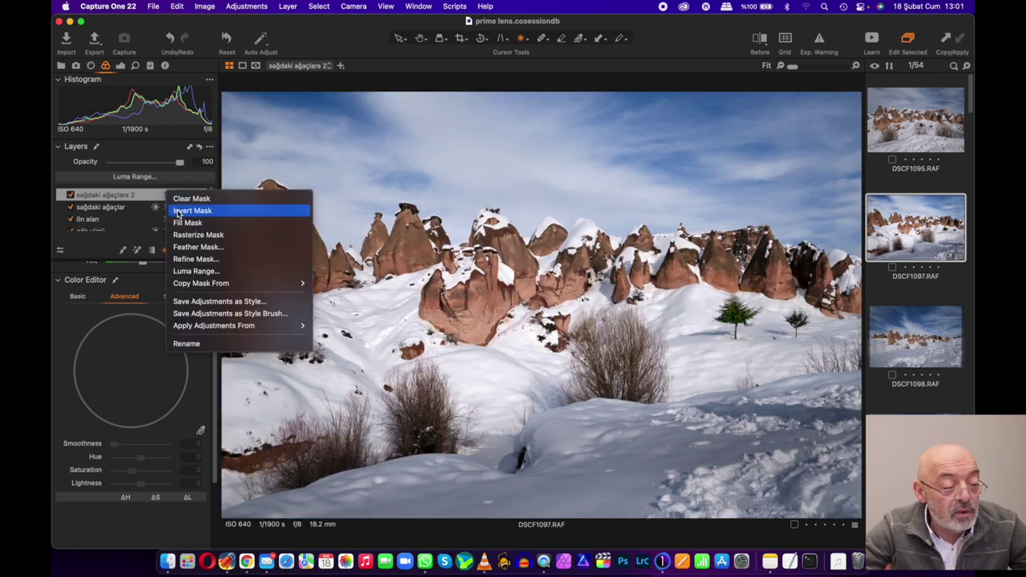
left_click(179, 211)
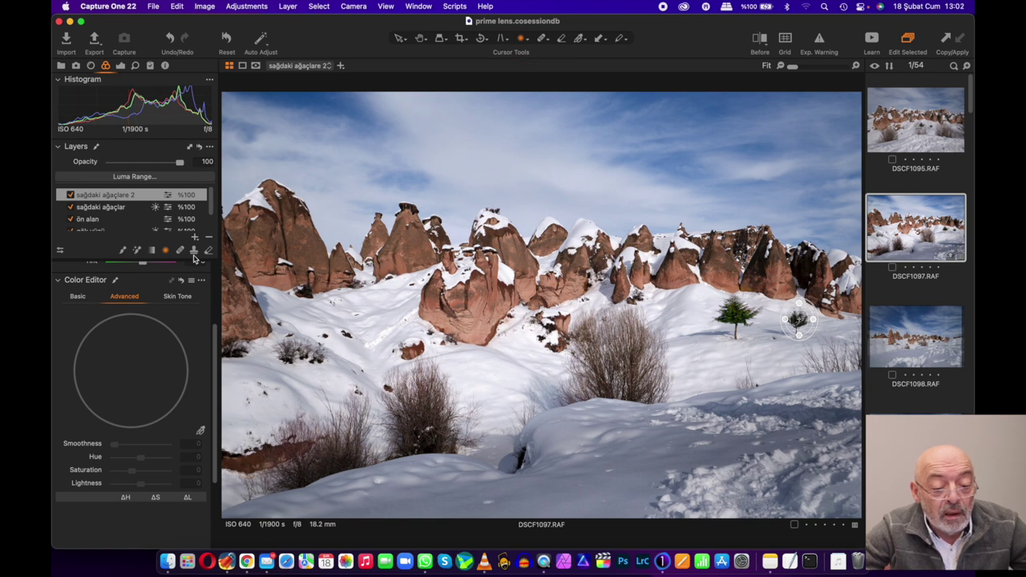
left_click(145, 178)
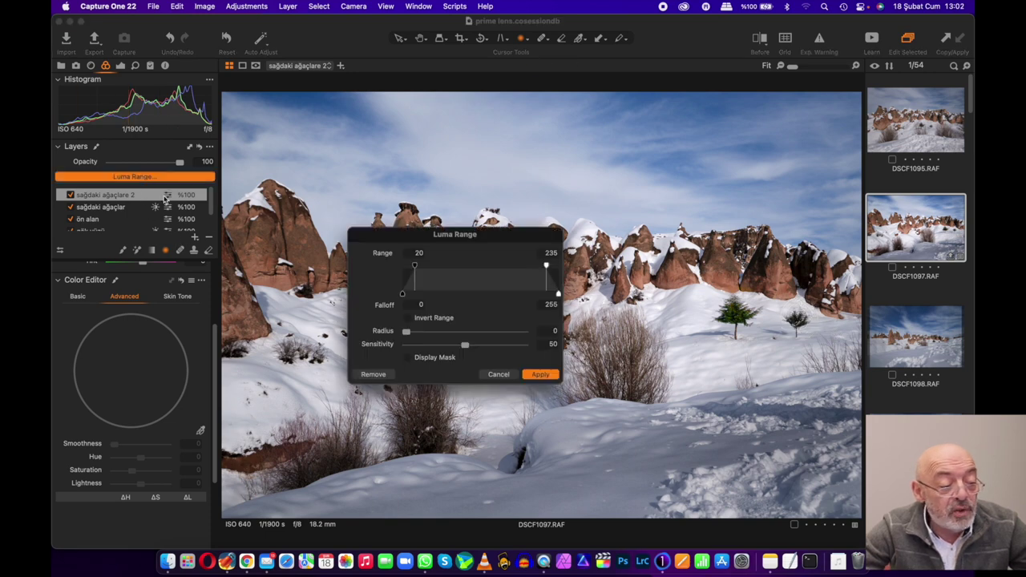
- With the mask displayed, narrow sağdaki ağaçlare 2's luma range to 0–104, falloff 124
left_click(406, 357)
left_click_drag(416, 271, 401, 271)
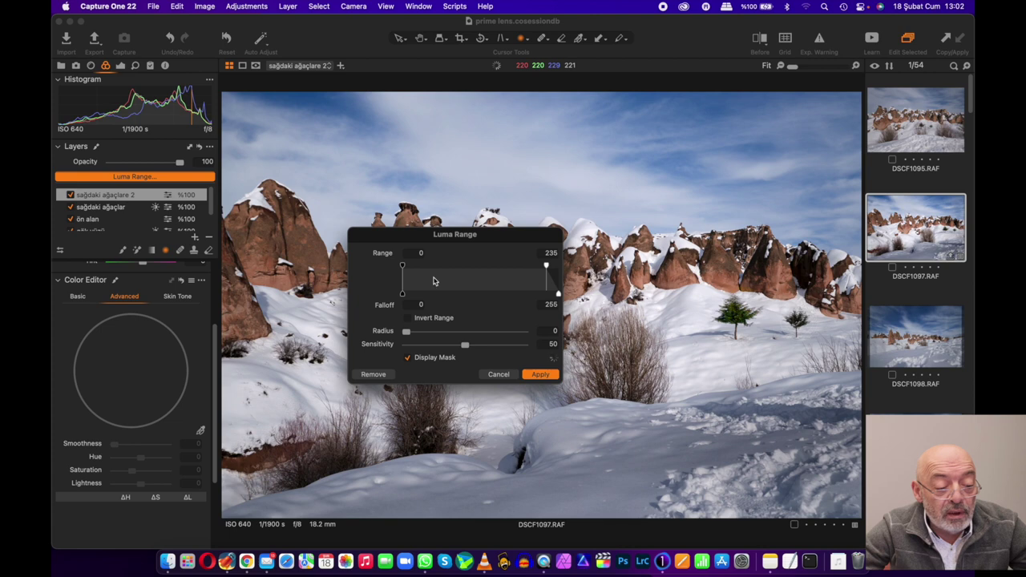
left_click_drag(549, 267, 469, 268)
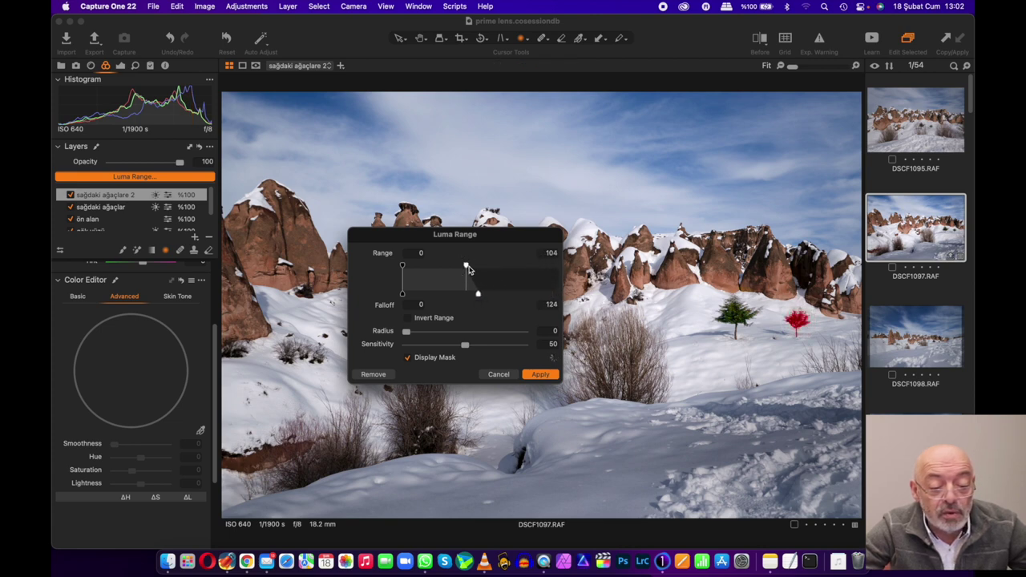
left_click(540, 375)
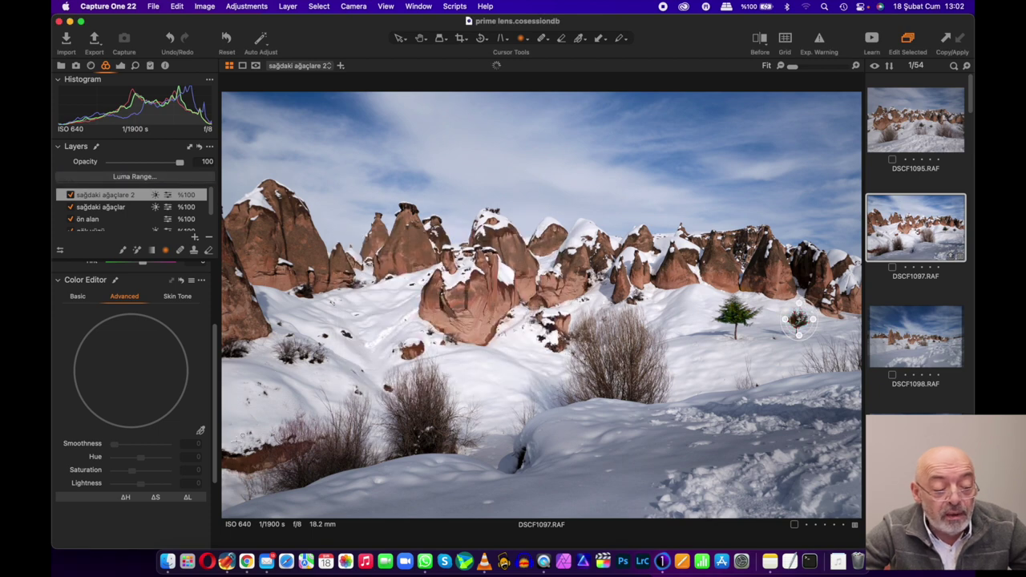
- Sample the small tree's colour, widen the range, and set Lightness 100, Hue 30, Saturation 200
left_click(200, 431)
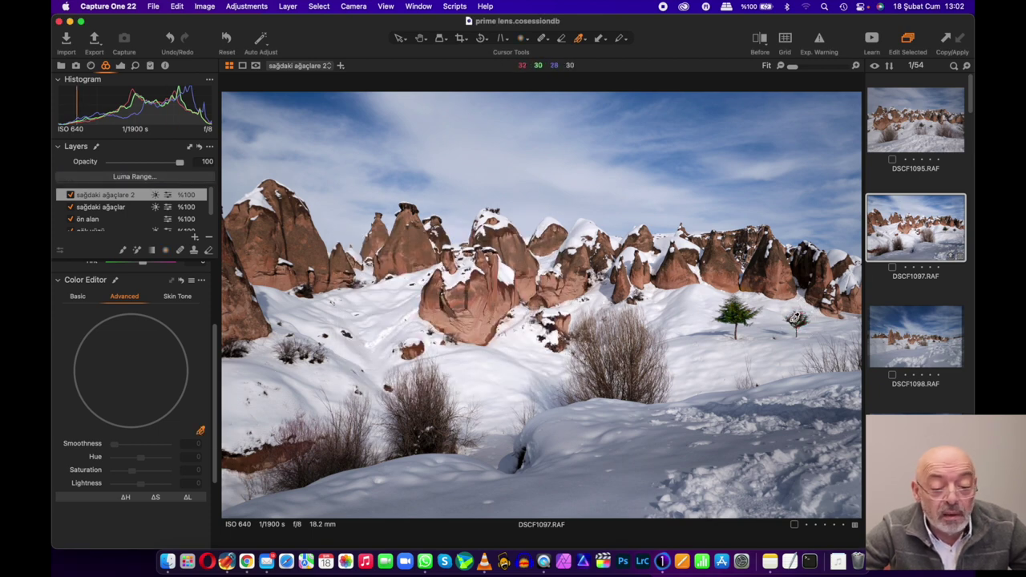
left_click(620, 301)
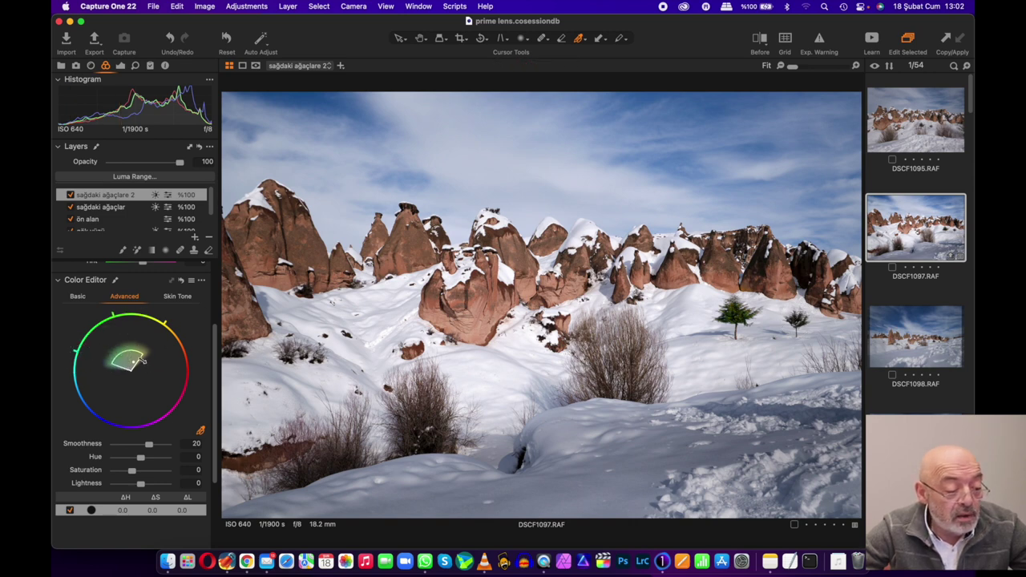
left_click_drag(141, 361, 146, 303)
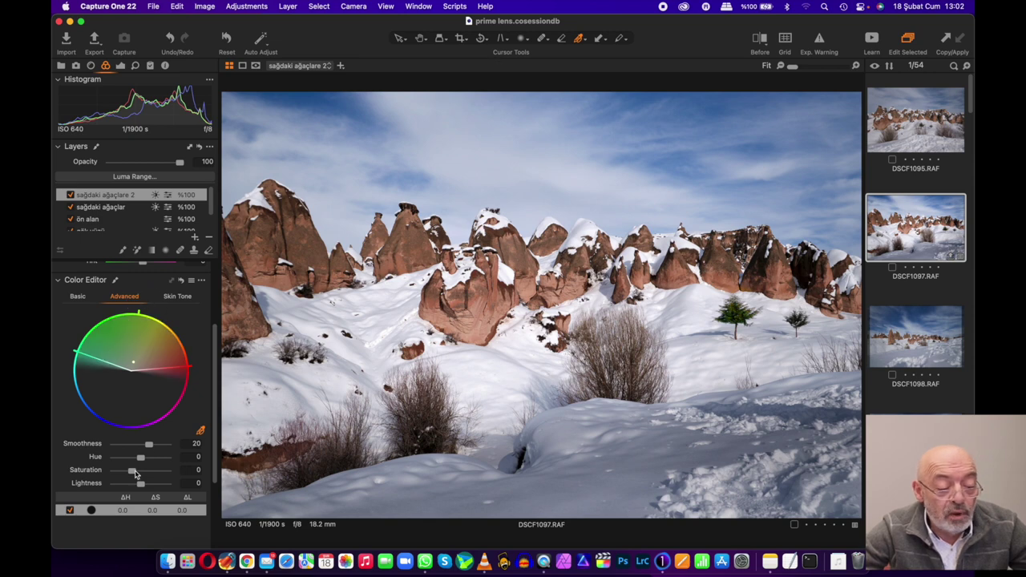
left_click_drag(142, 485, 205, 485)
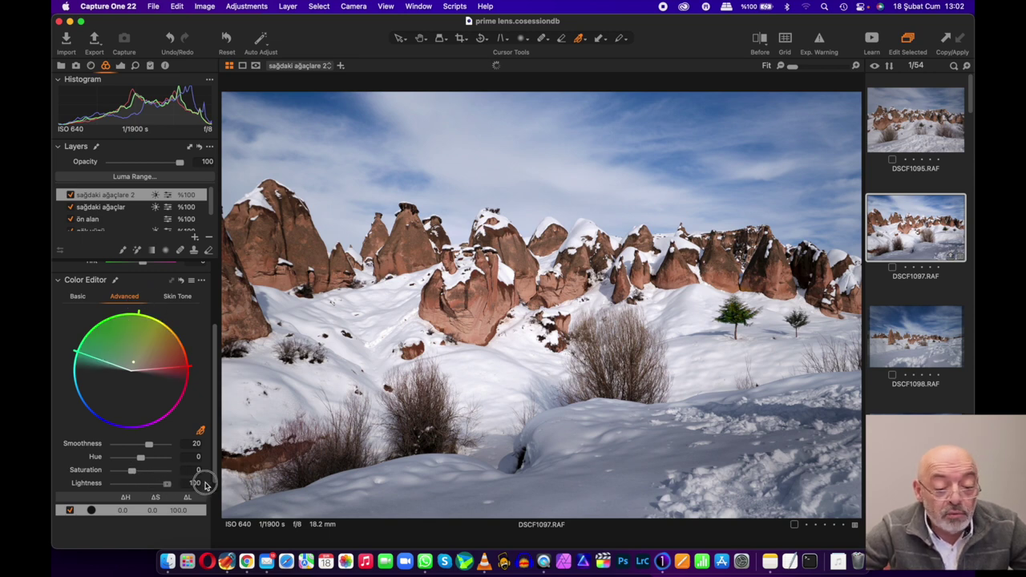
left_click_drag(141, 457, 223, 463)
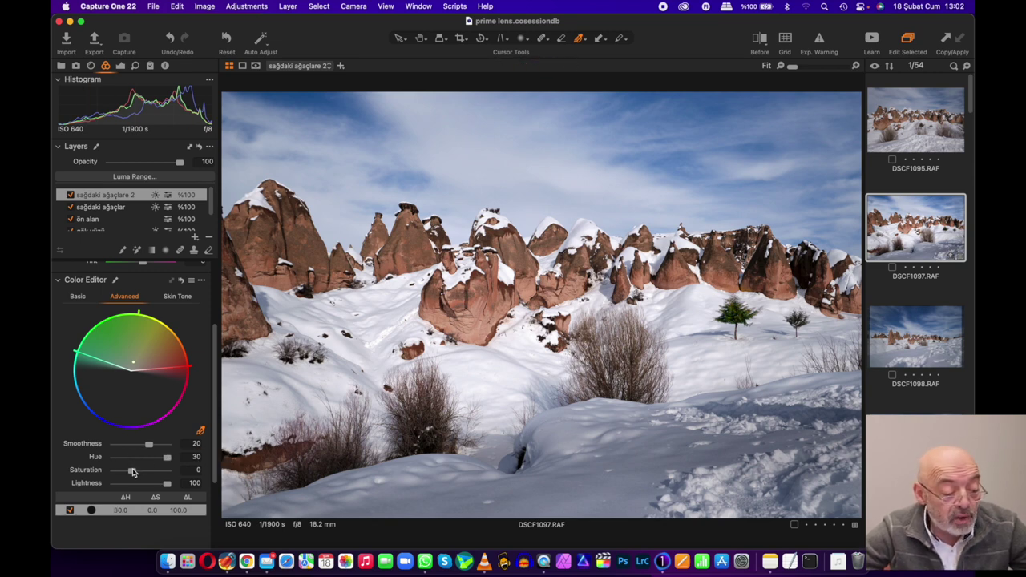
left_click_drag(133, 472, 231, 469)
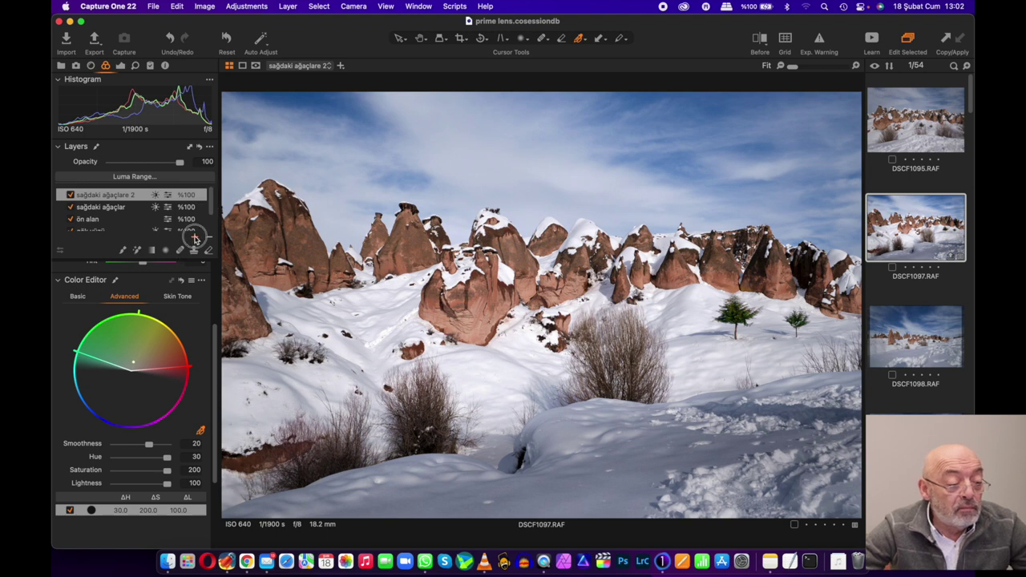
- Add a new adjustment layer named ön ağaç
left_click(195, 238)
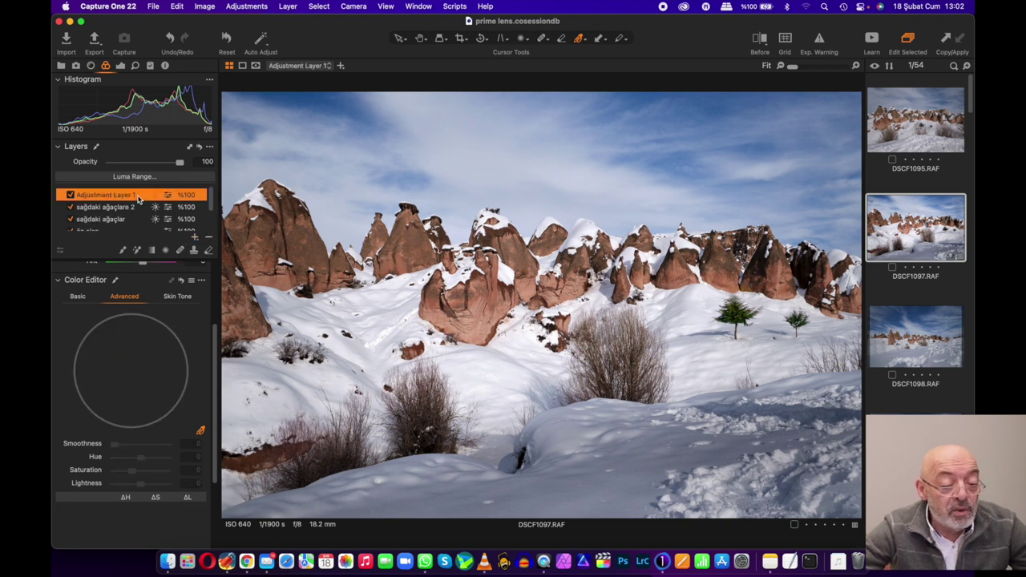
double_click(104, 195)
type("ön ağaç")
key("Return")
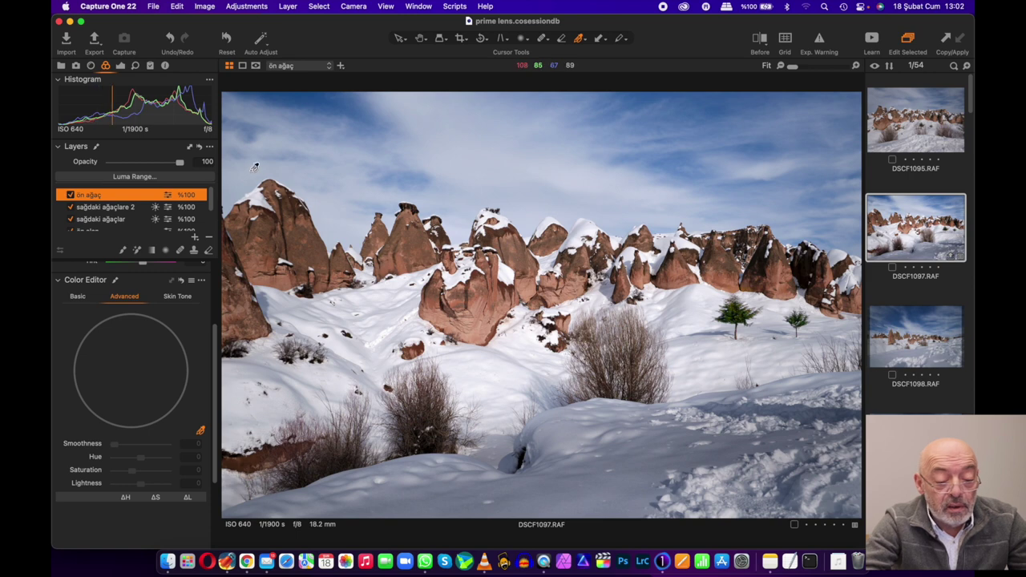
- Draw and enlarge a radial gradient mask over the bare bush in the middle foreground
left_click(165, 250)
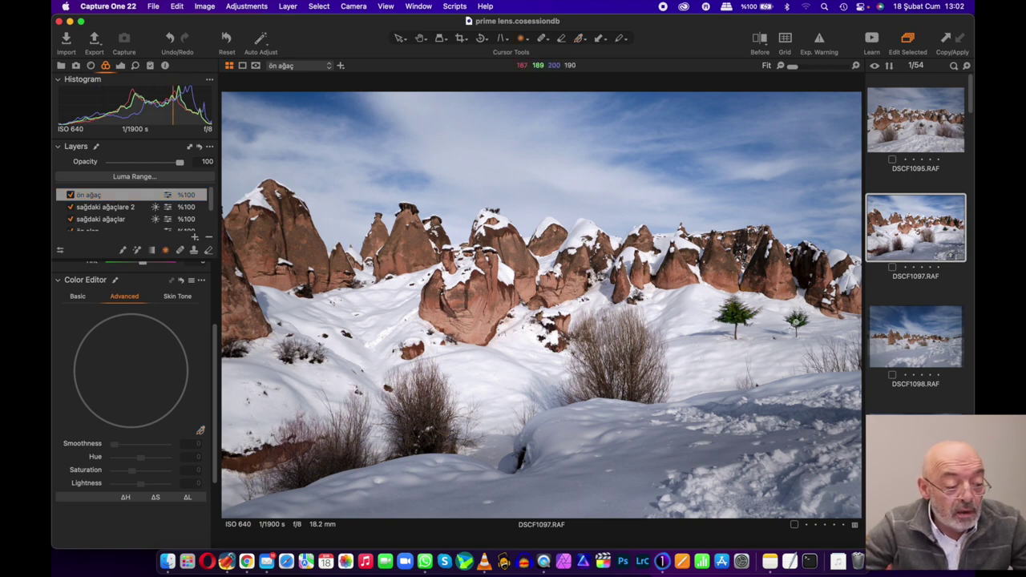
left_click_drag(628, 362, 619, 322)
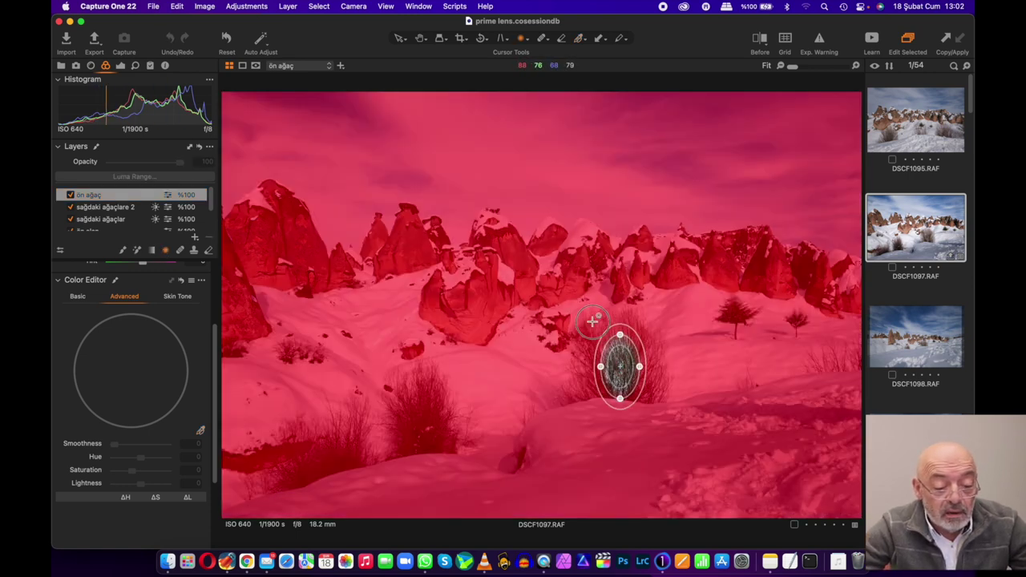
left_click_drag(547, 307, 537, 278)
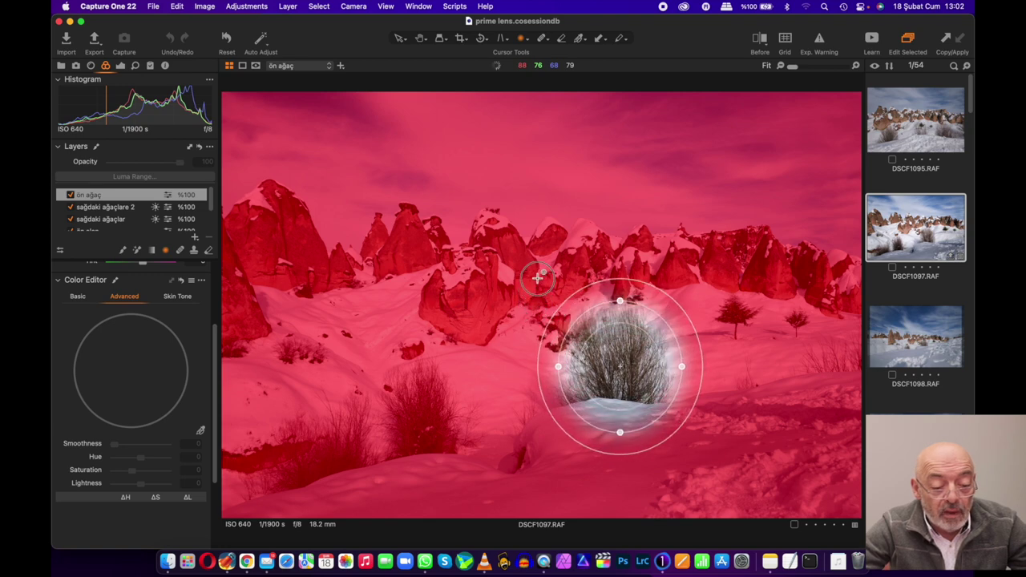
left_click_drag(615, 363, 612, 358)
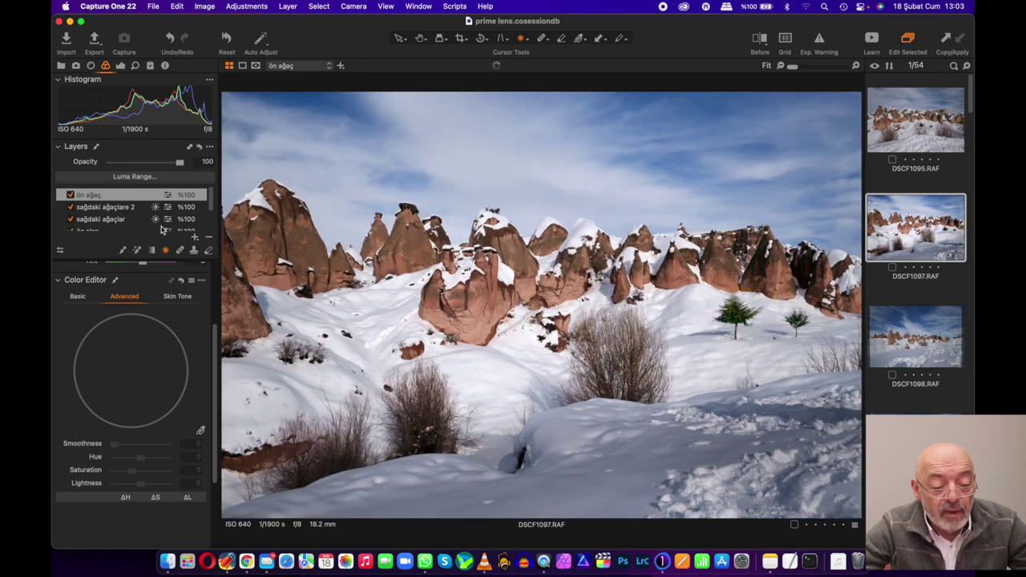
- Try a 0–108 luma range on the ön ağaç mask, then discard it
left_click(134, 177)
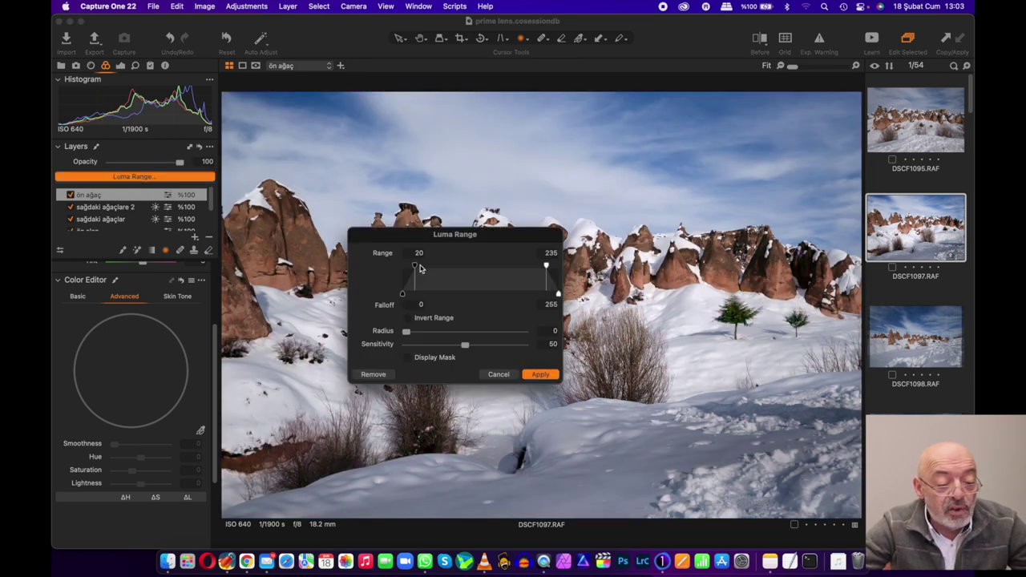
left_click_drag(415, 266, 402, 266)
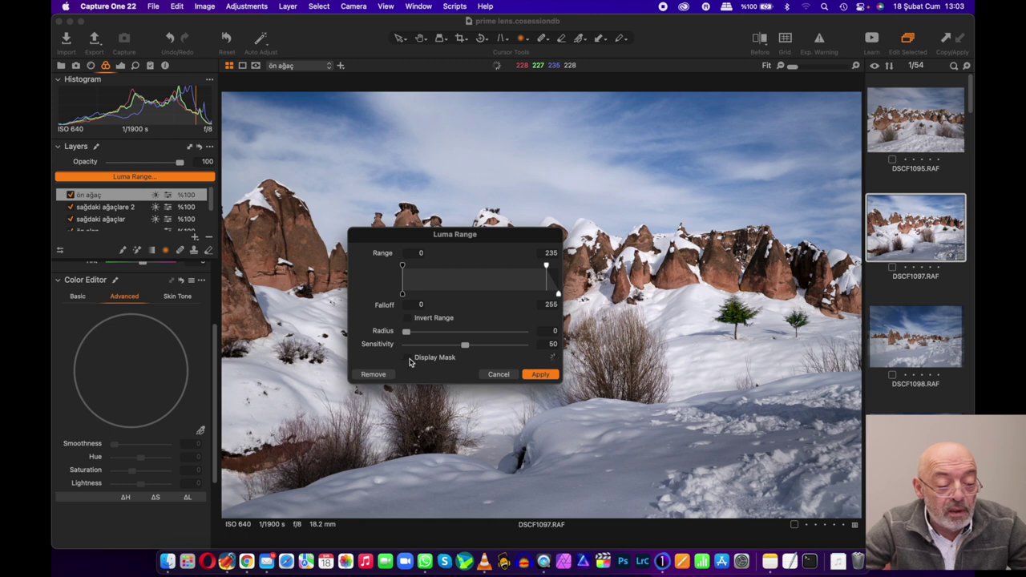
left_click_drag(548, 267, 471, 273)
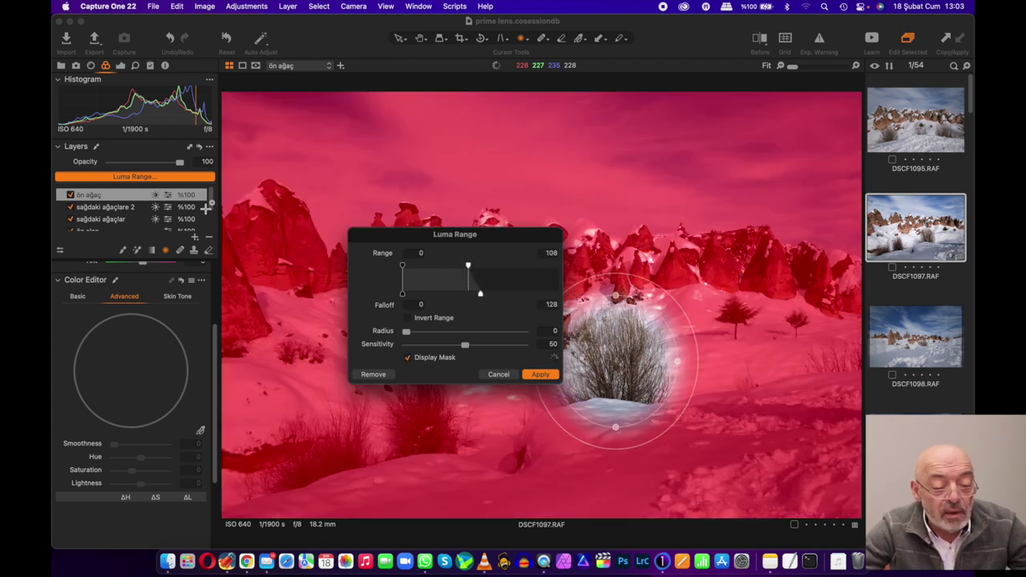
left_click(497, 376)
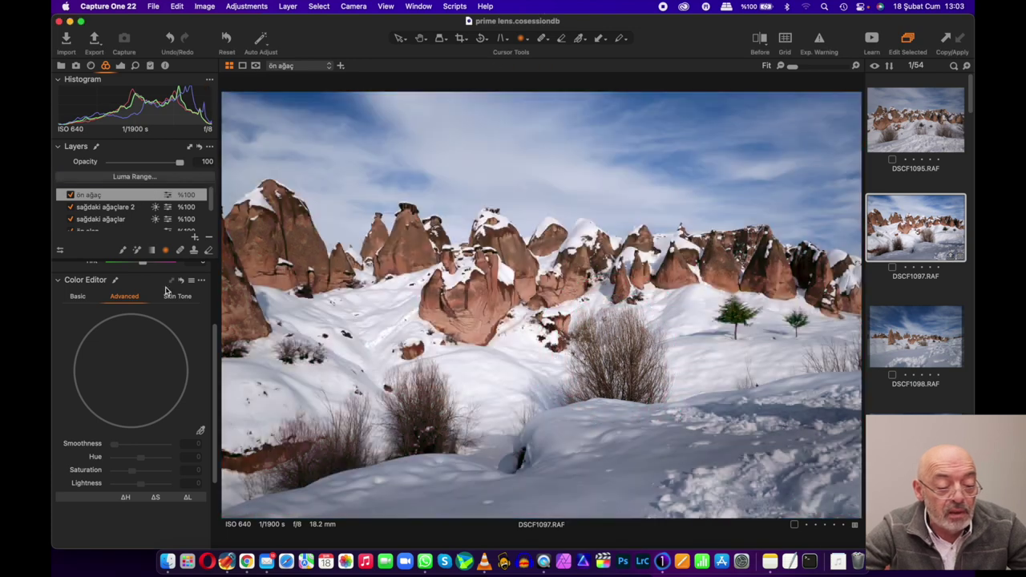
right_click(155, 202)
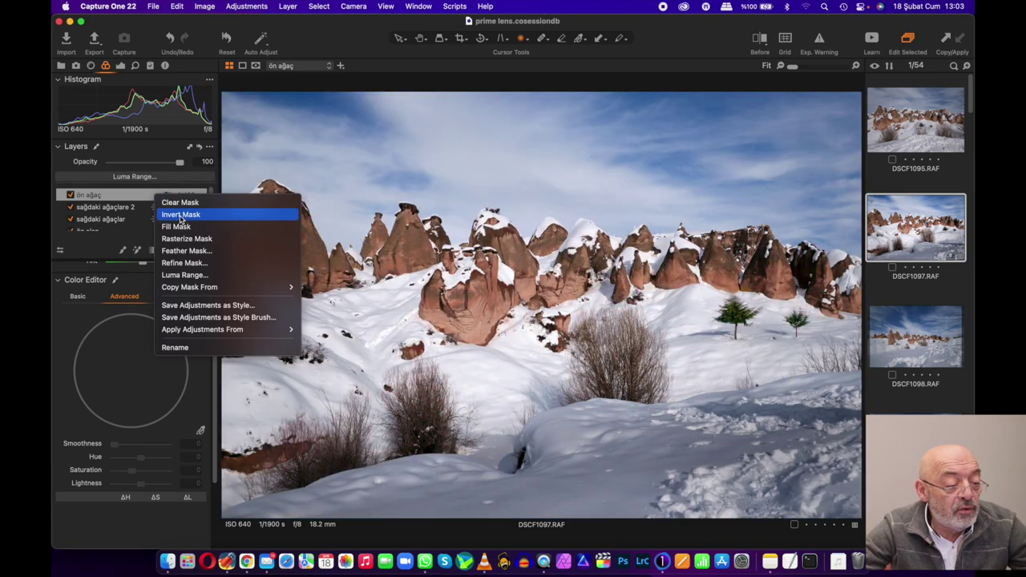
left_click(158, 189)
- Apply a luma range from 0 with a lowered bright limit so only the dark bush stays masked
left_click(149, 177)
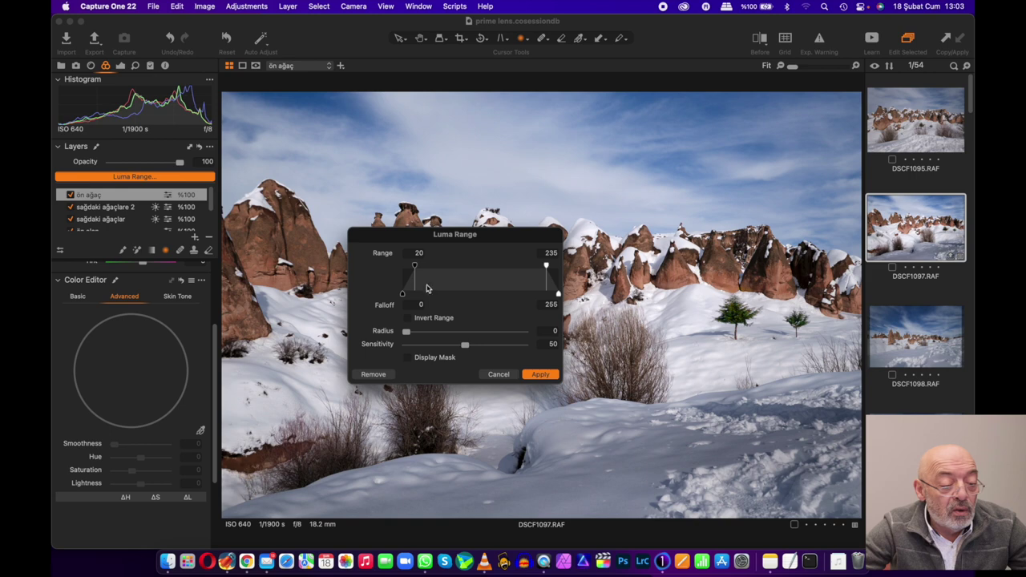
left_click_drag(415, 265, 402, 266)
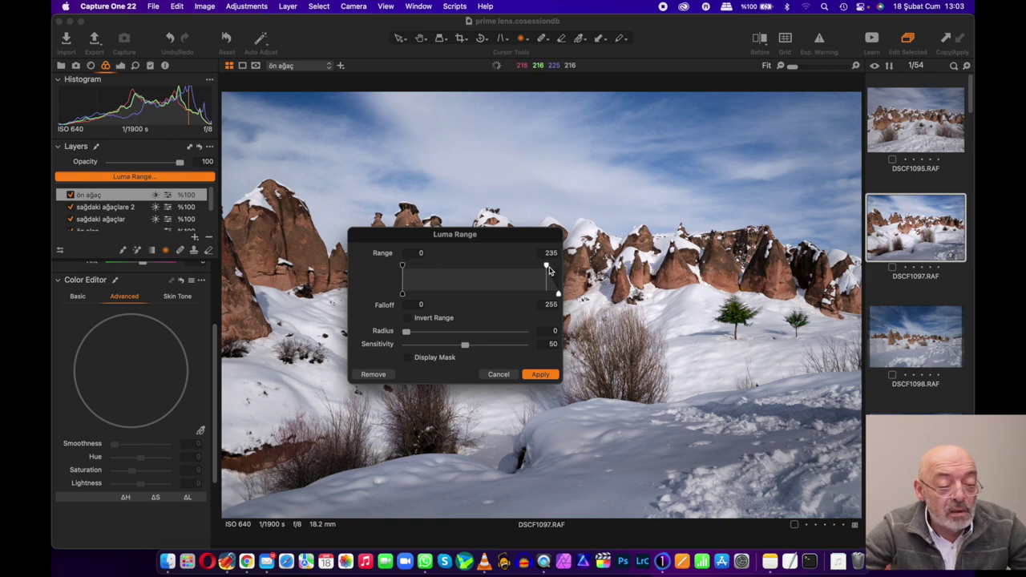
left_click(408, 357)
mouse_move(474, 235)
left_mouse_down()
mouse_move(689, 186)
mouse_move(406, 241)
mouse_move(440, 226)
left_mouse_up()
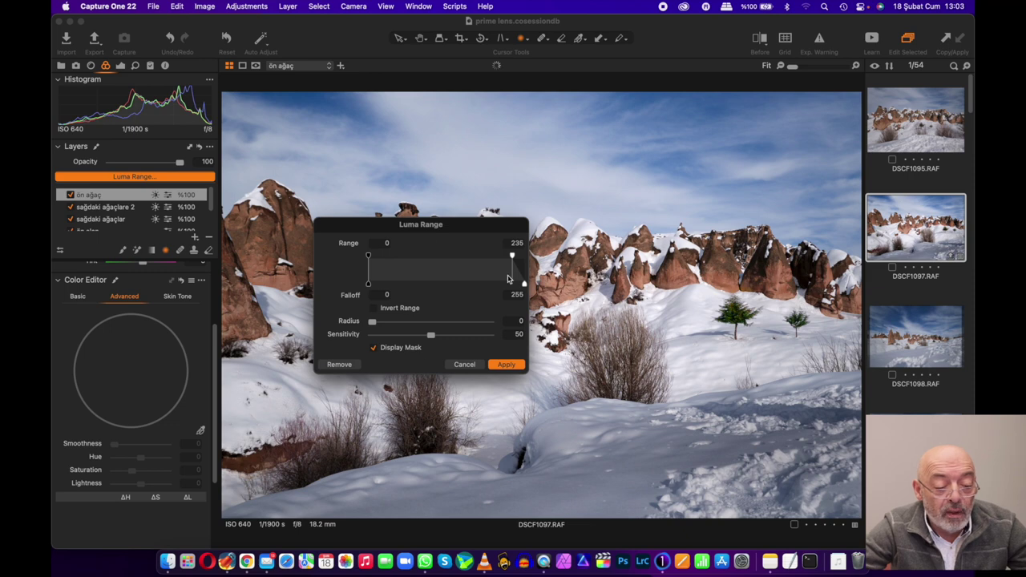
left_click_drag(511, 256, 443, 253)
key("Return")
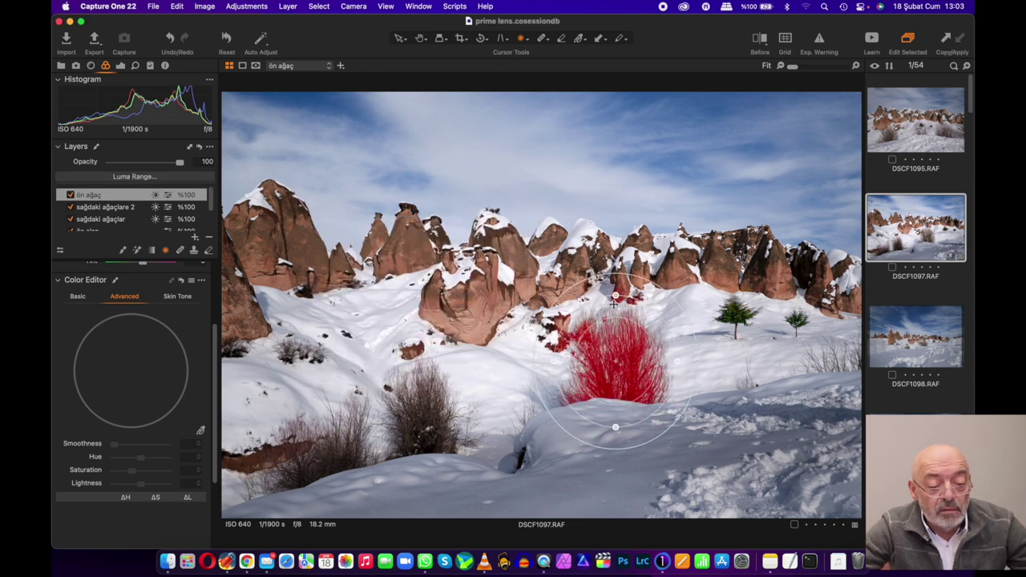
- Reshape and reposition the radial gradient tightly around the middle bush
left_click_drag(614, 296, 615, 282)
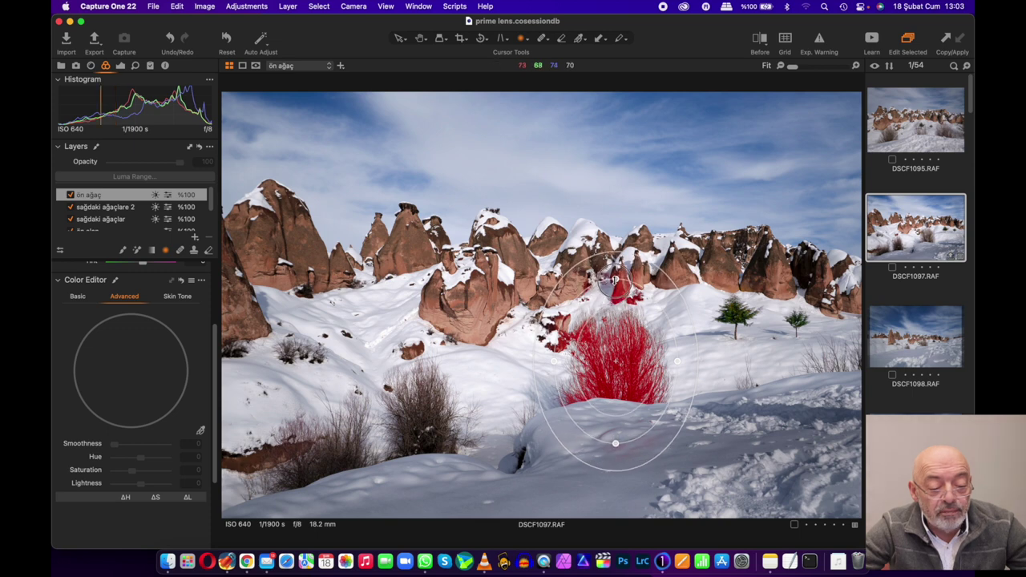
left_click_drag(614, 282, 614, 285)
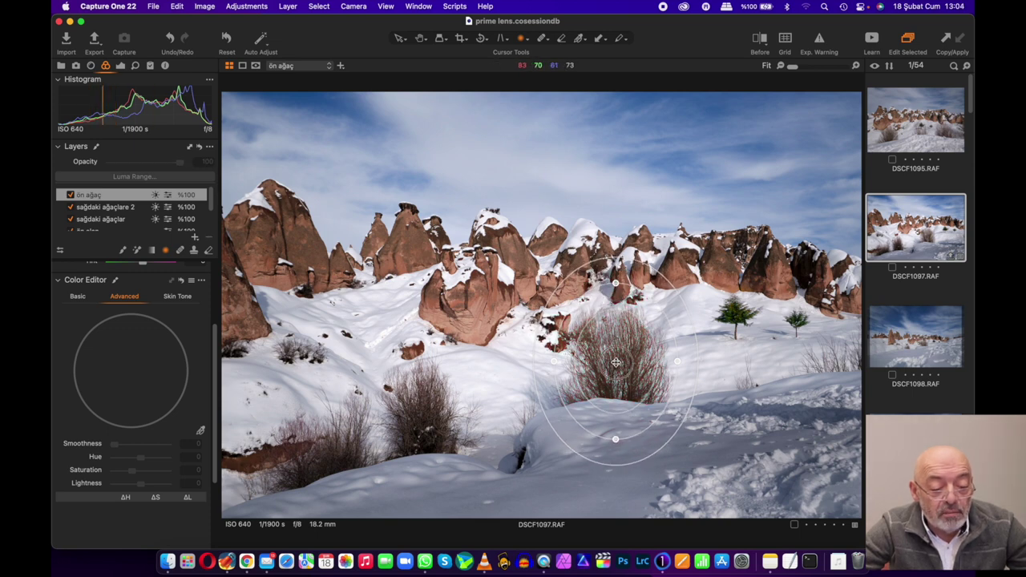
left_click_drag(616, 362, 616, 371)
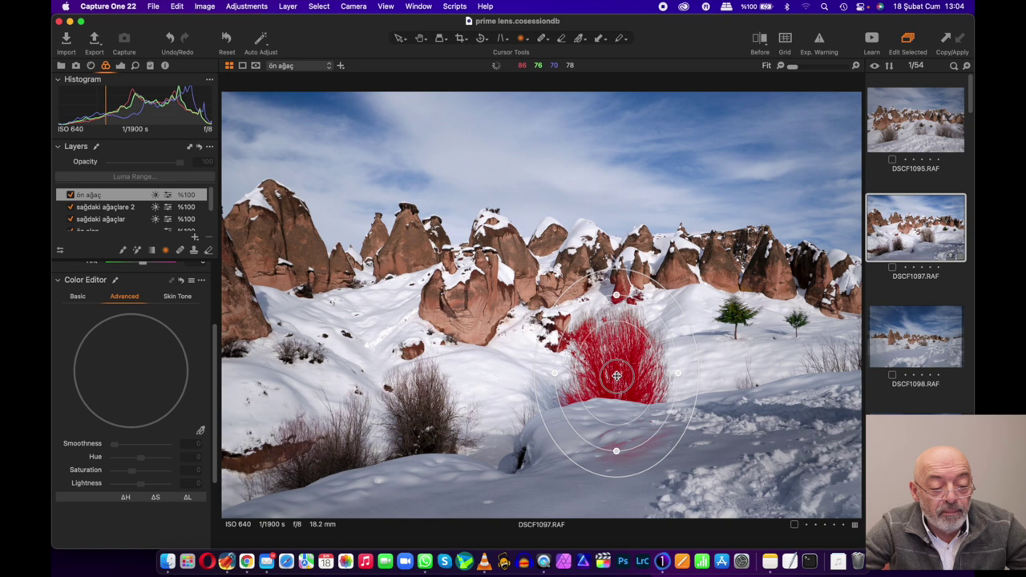
left_click_drag(616, 371, 612, 373)
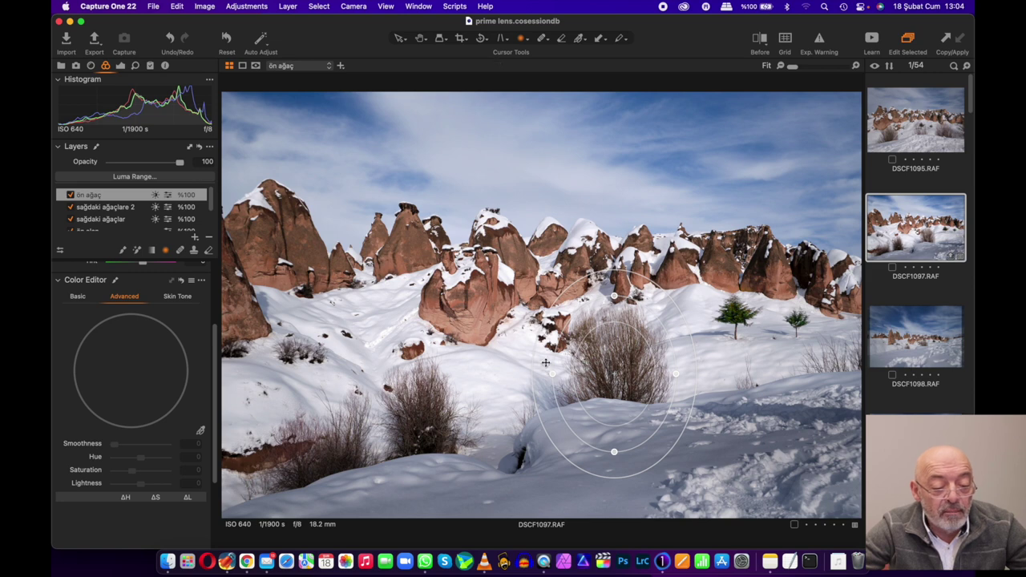
left_click_drag(551, 373, 564, 372)
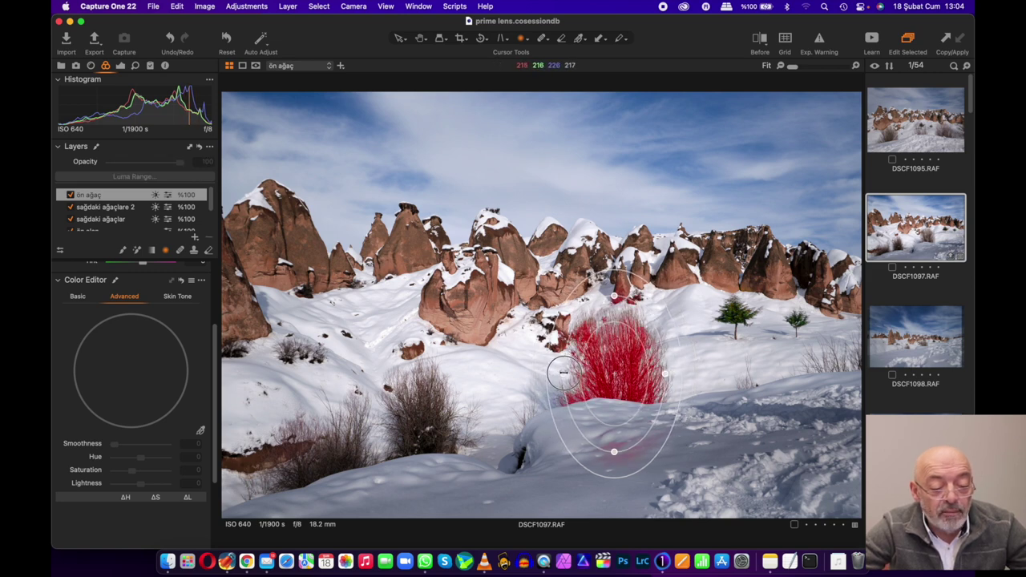
left_click_drag(614, 451, 613, 437)
left_click_drag(618, 352, 615, 352)
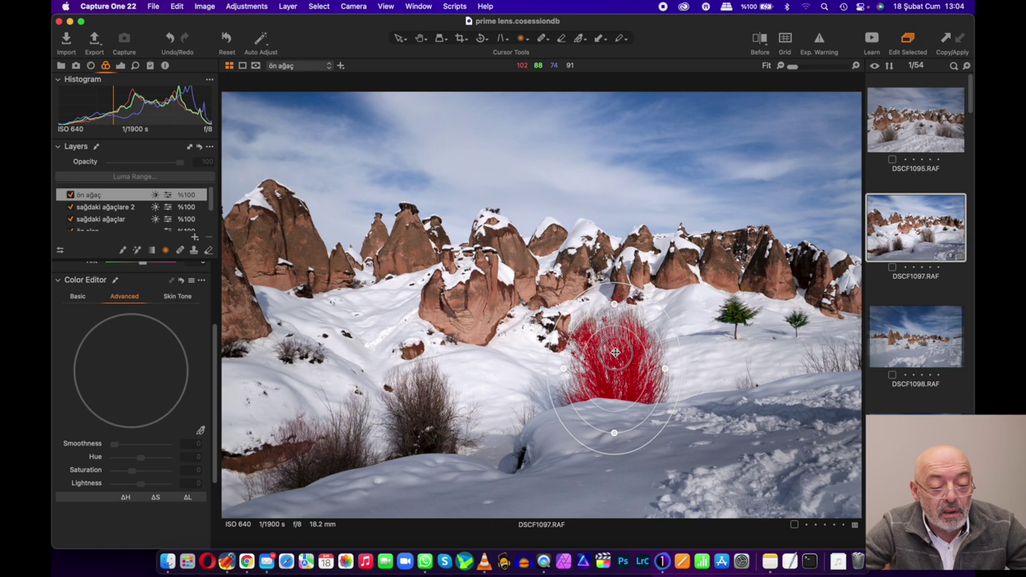
left_click(200, 431)
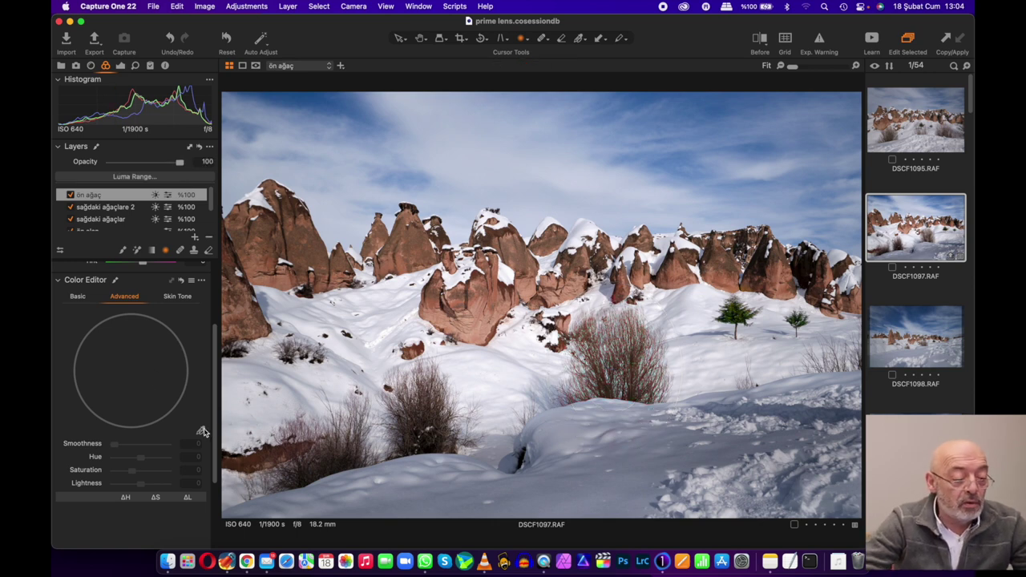
- Sample the bush colour, widen the range, and set Lightness 100, Saturation 200, Hue 30
left_click(639, 347)
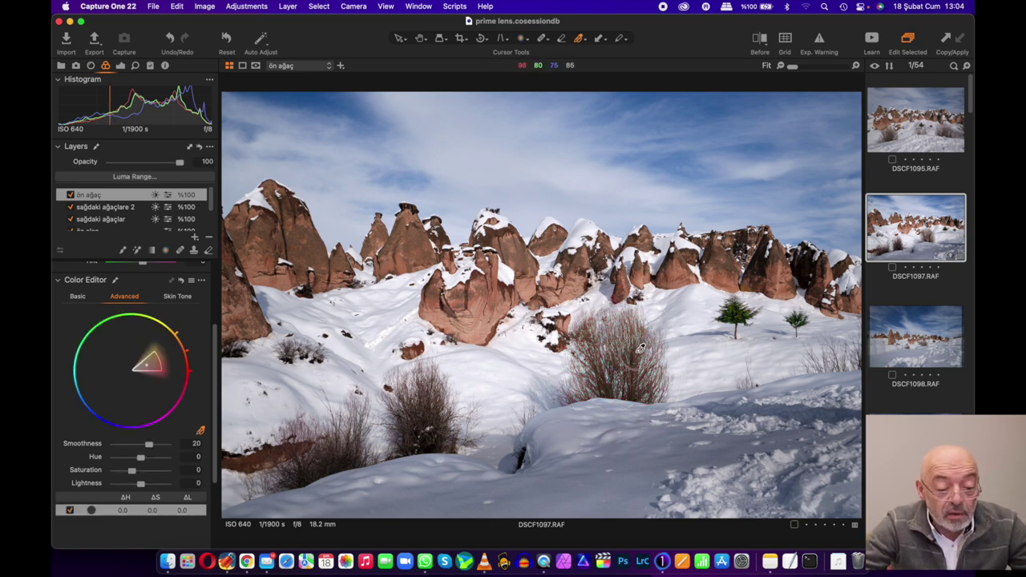
left_click_drag(148, 357, 148, 340)
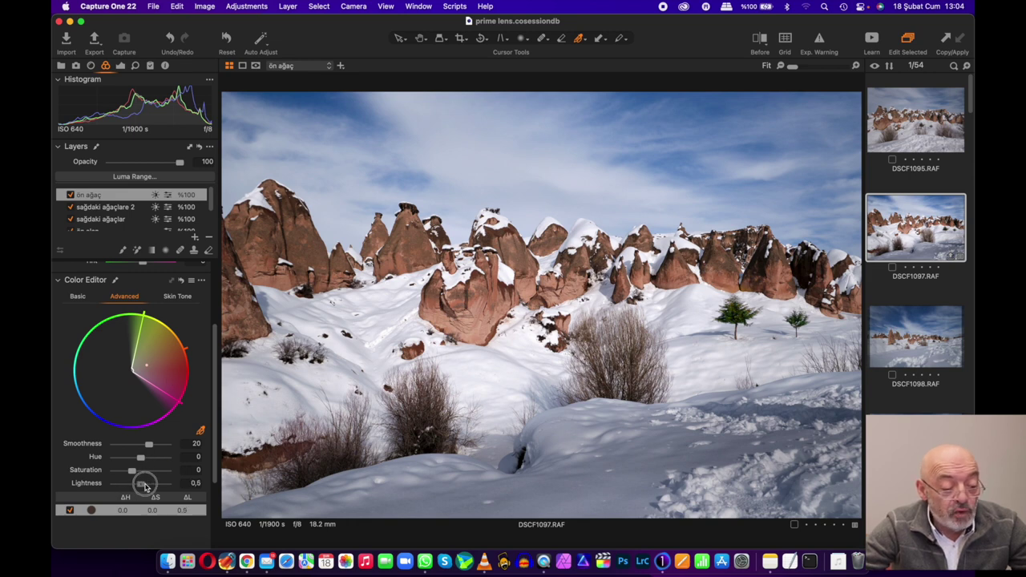
left_click_drag(139, 484, 203, 485)
left_click_drag(141, 473, 205, 472)
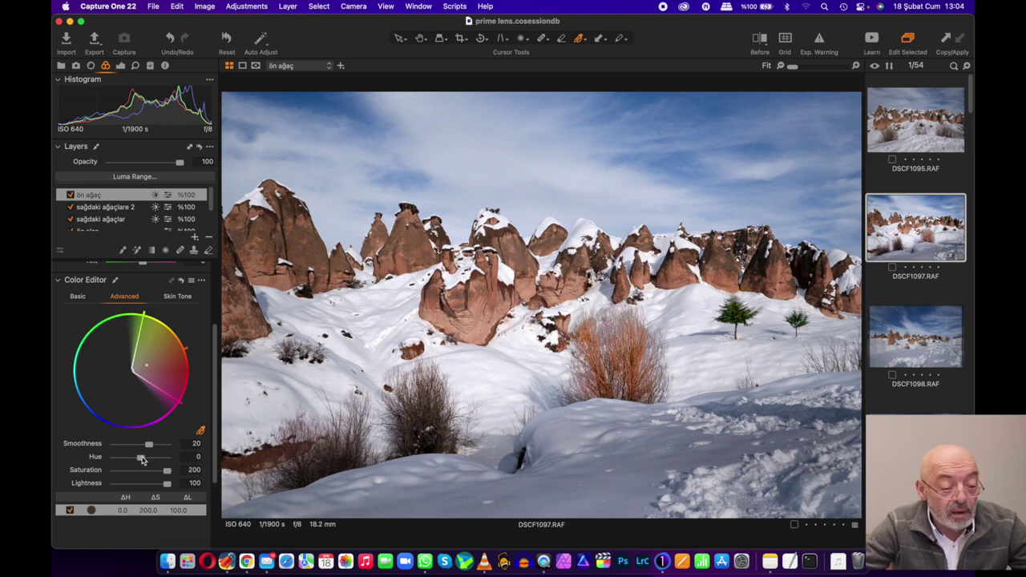
mouse_move(141, 459)
left_mouse_down()
mouse_move(74, 458)
mouse_move(216, 460)
left_mouse_up()
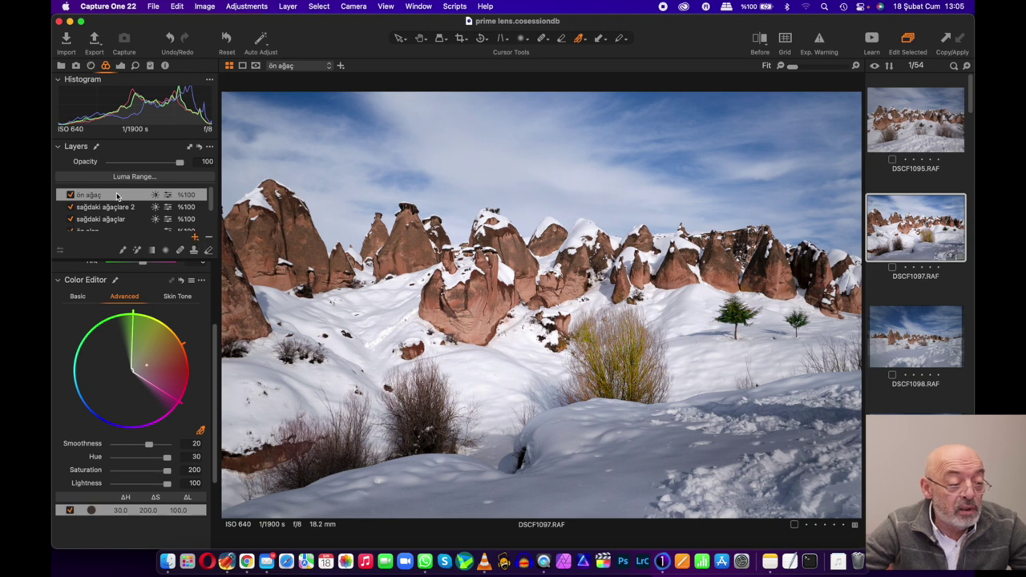
- Add a new adjustment layer named ön ağaç 2
left_click(194, 238)
type("ön ağaç")
key("Return")
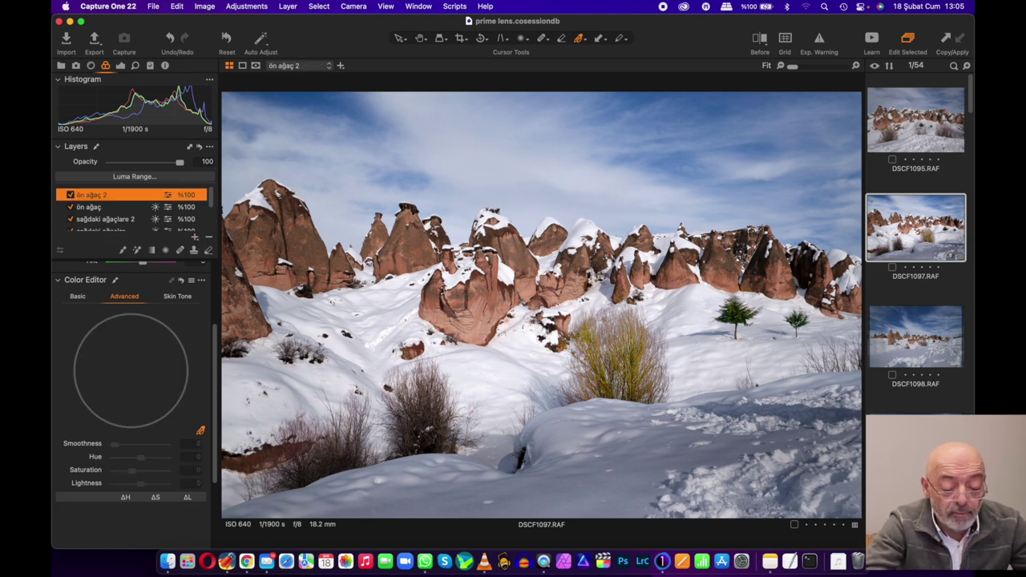
- Draw an inverted radial gradient mask around the bare bush left of centre
left_click(165, 250)
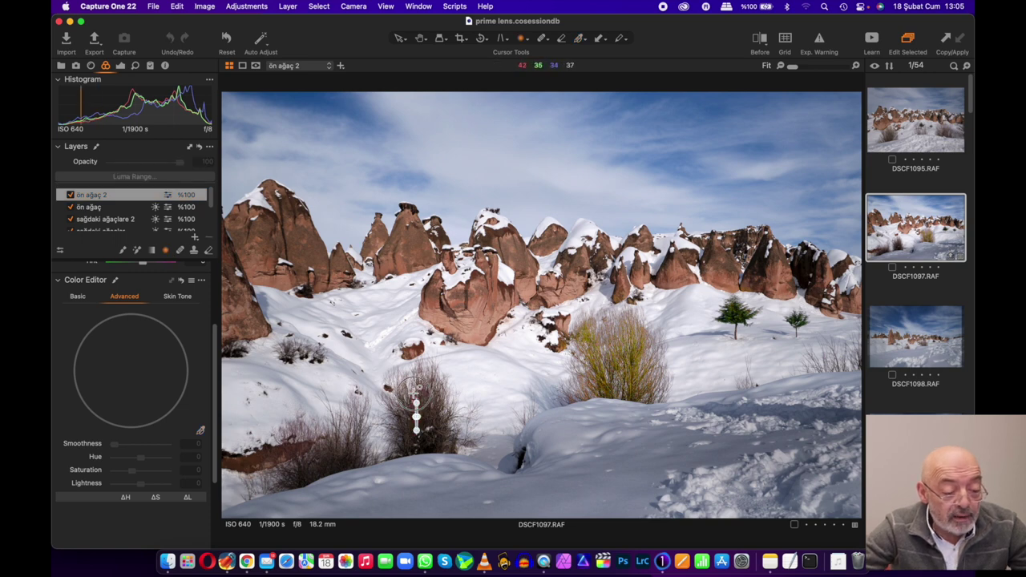
left_click_drag(416, 414, 390, 348)
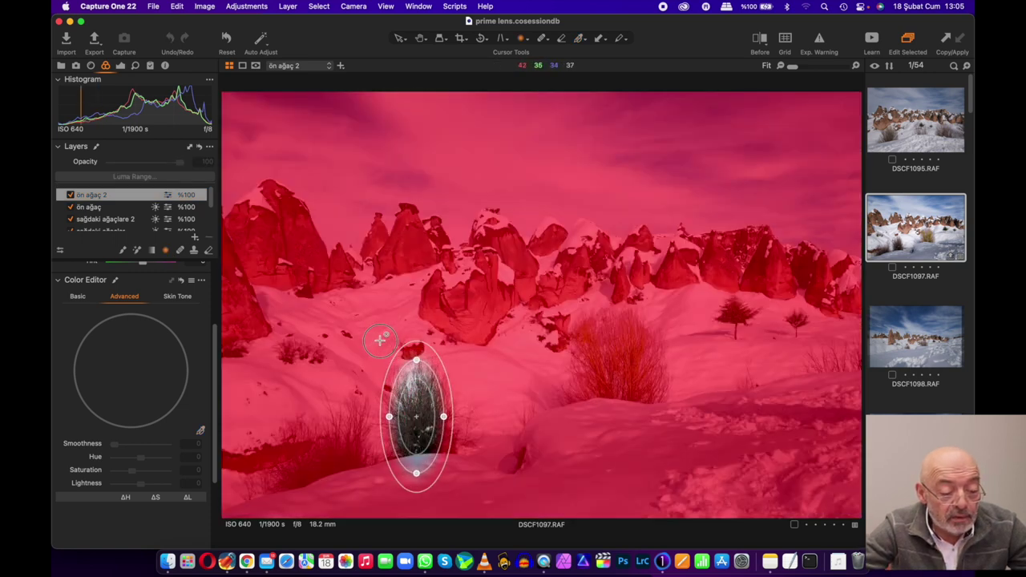
left_click_drag(389, 349, 373, 335)
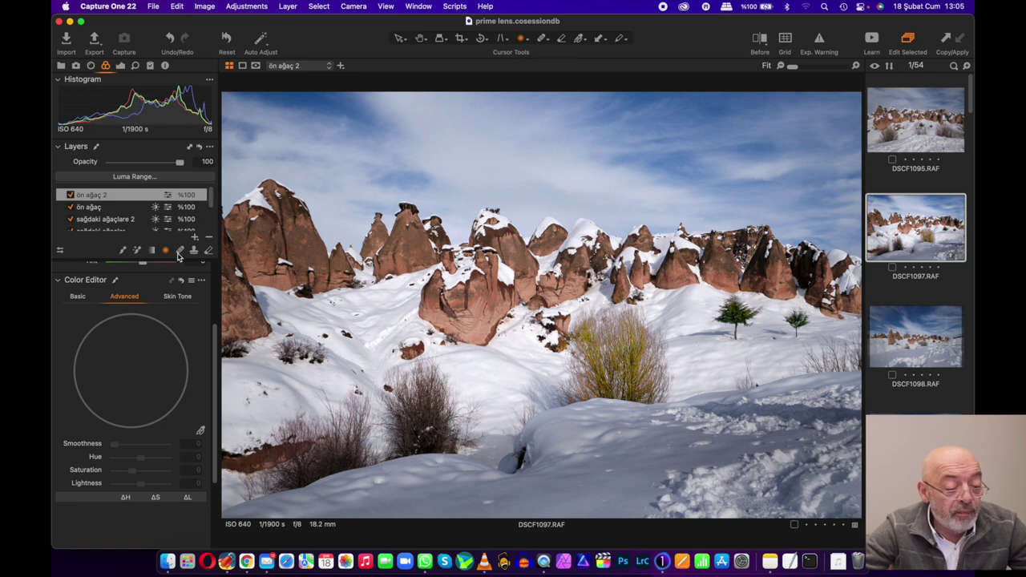
right_click(164, 197)
left_click(186, 211)
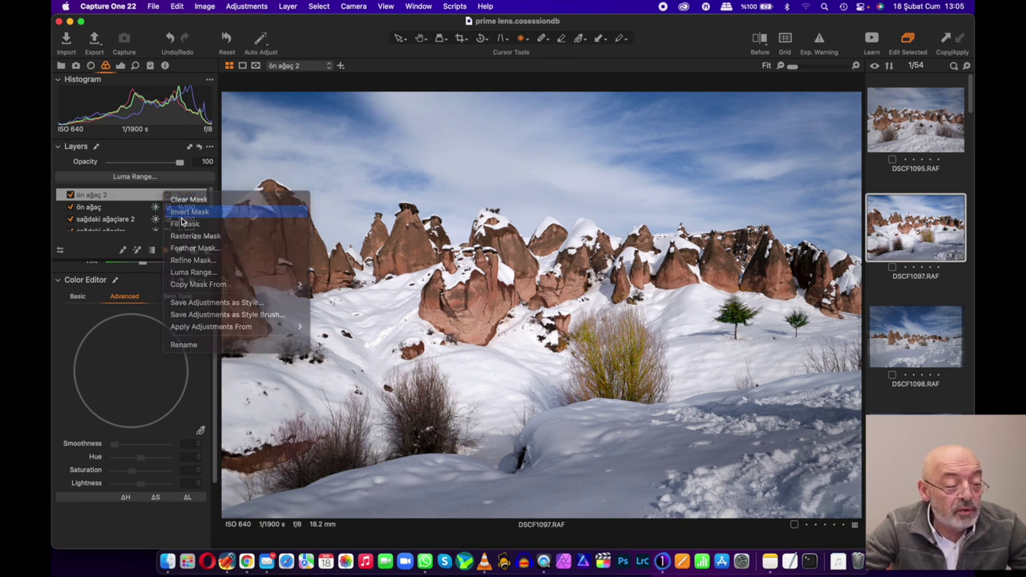
- Narrow the ön ağaç 2 mask's luma range to 0–111, falloff 131
left_click(135, 177)
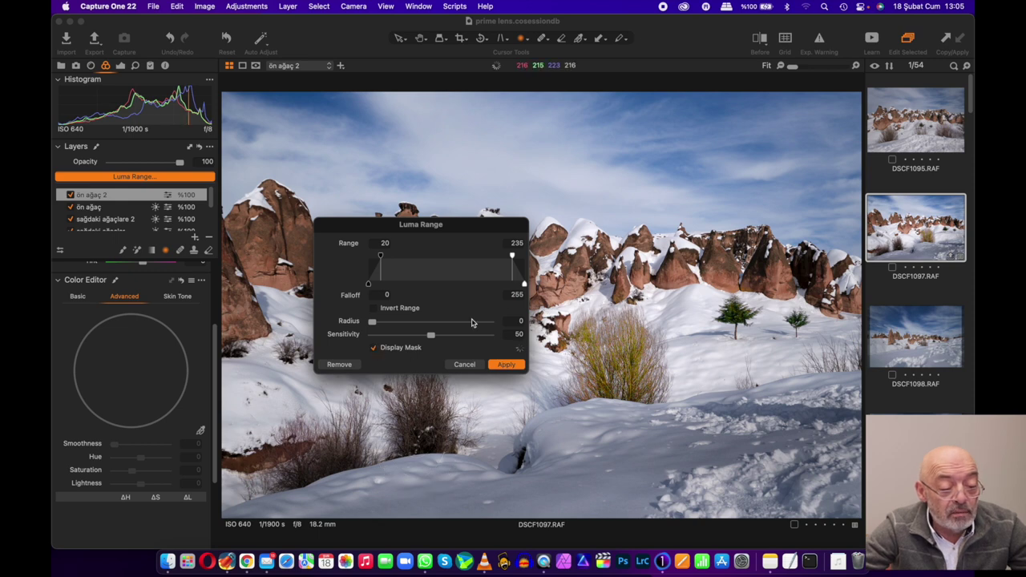
left_click_drag(382, 256, 368, 257)
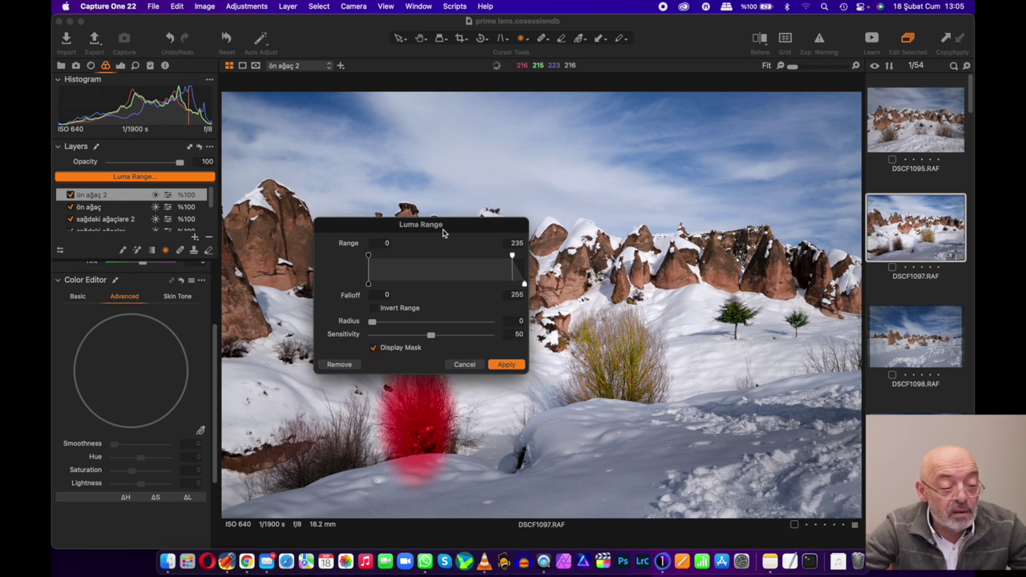
left_click_drag(442, 228, 645, 209)
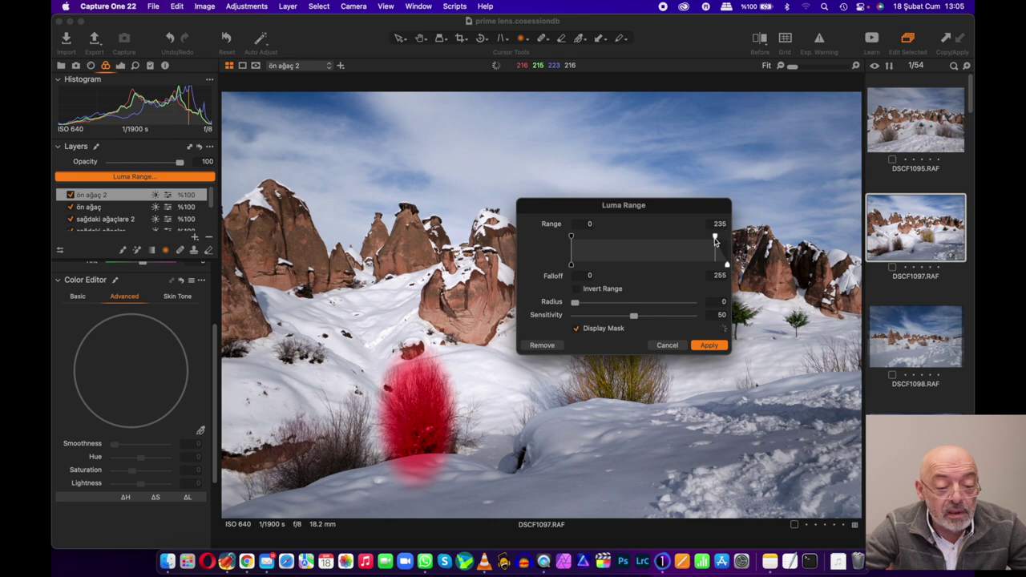
mouse_move(715, 237)
left_mouse_down()
mouse_move(646, 252)
mouse_move(640, 235)
left_mouse_up()
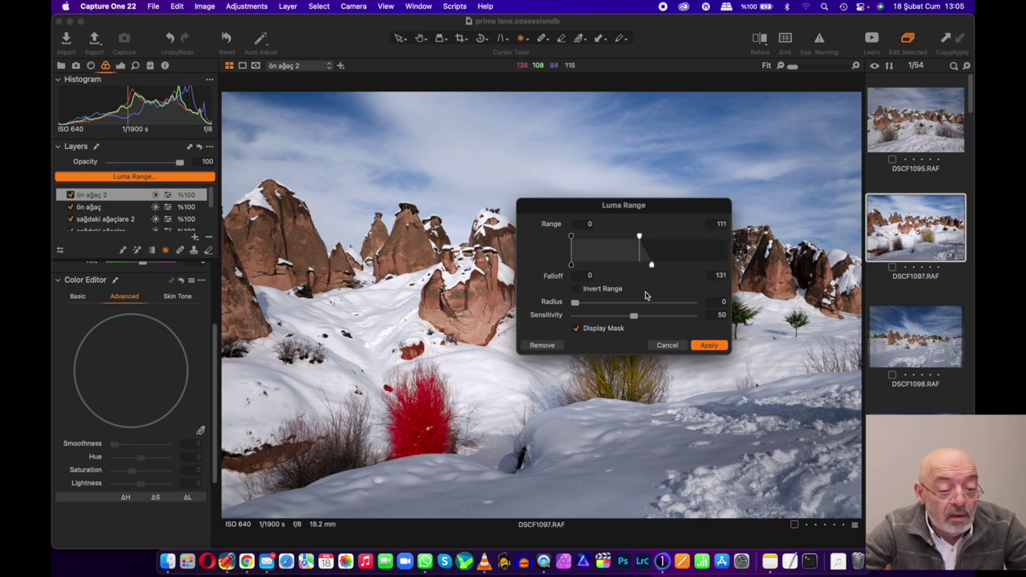
key("Return")
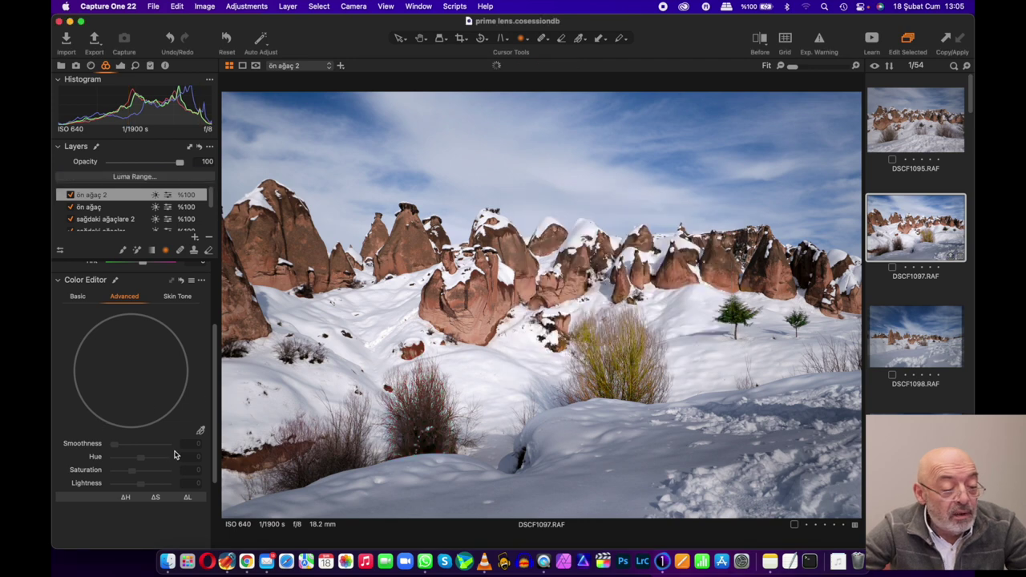
left_click(422, 421)
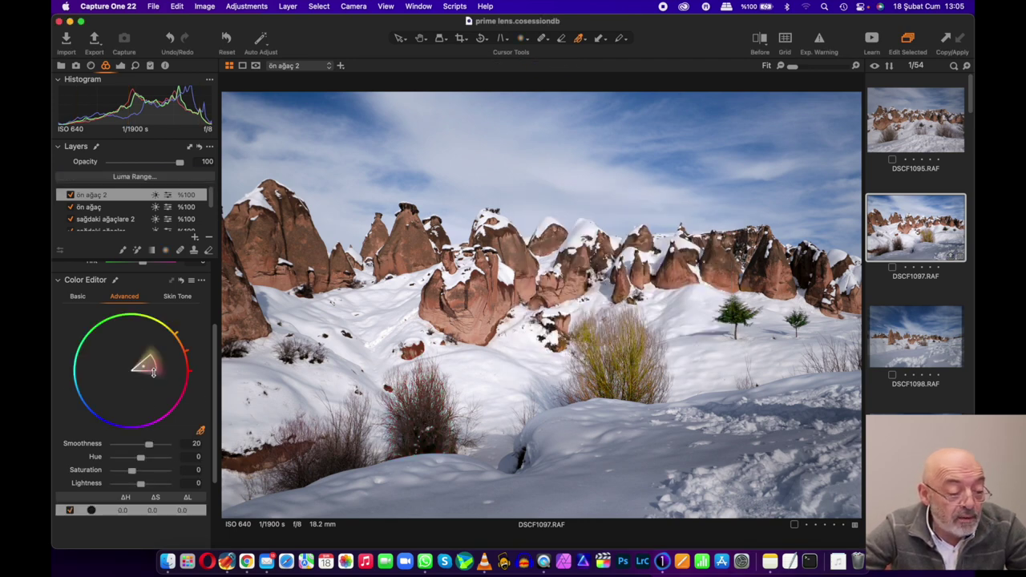
- Widen the left bush's hue range, brighten it to Lightness 100 and shift Hue by 30
left_click_drag(159, 362, 205, 357)
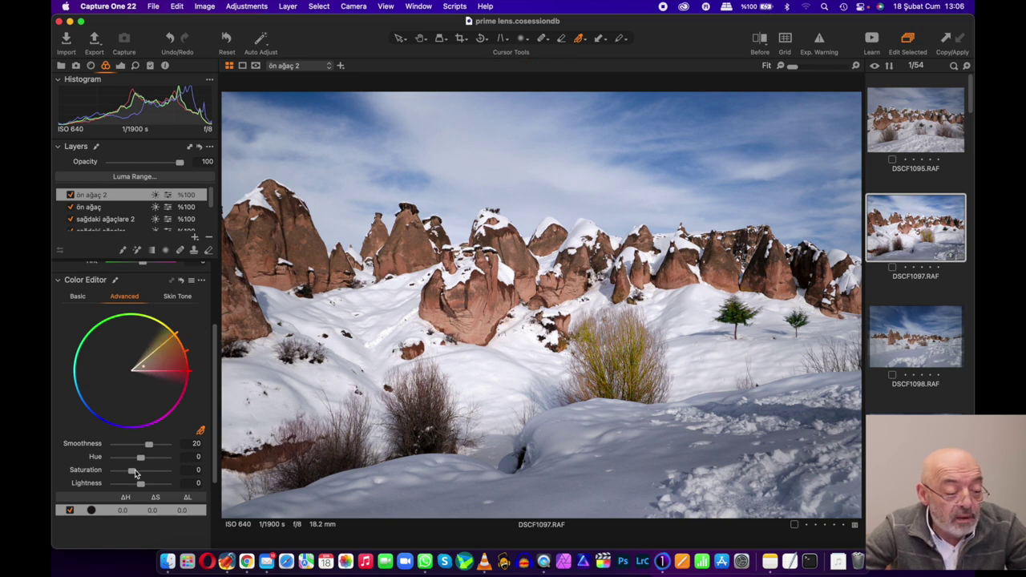
left_click_drag(141, 485, 196, 474)
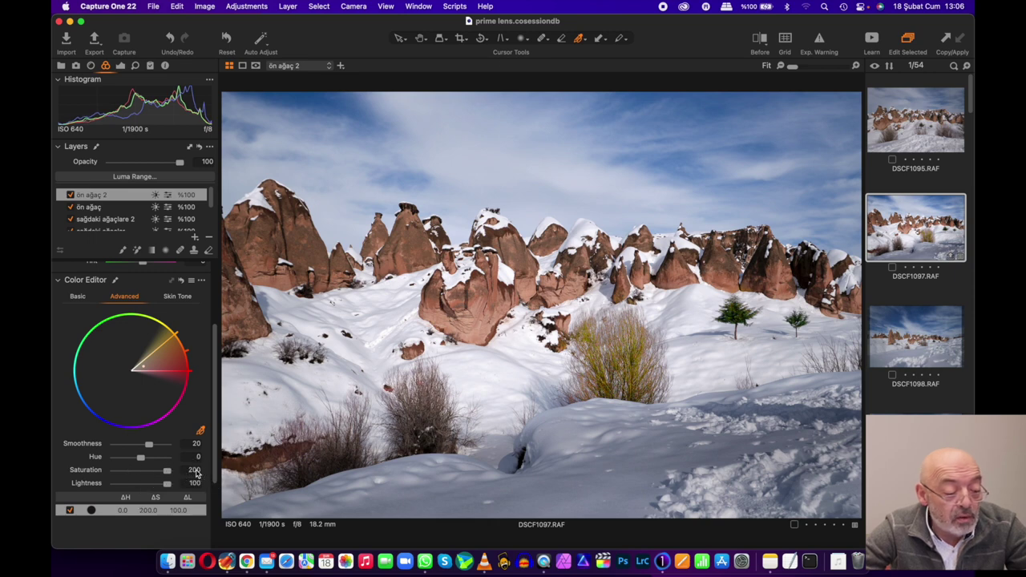
left_click_drag(142, 458, 214, 458)
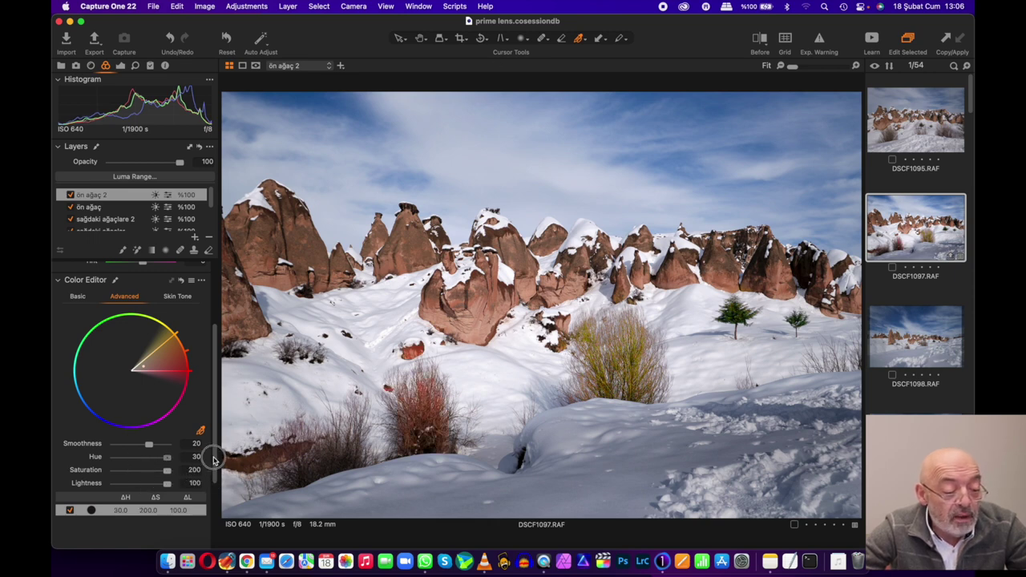
mouse_move(214, 459)
left_mouse_down()
mouse_move(52, 463)
mouse_move(270, 458)
left_mouse_up()
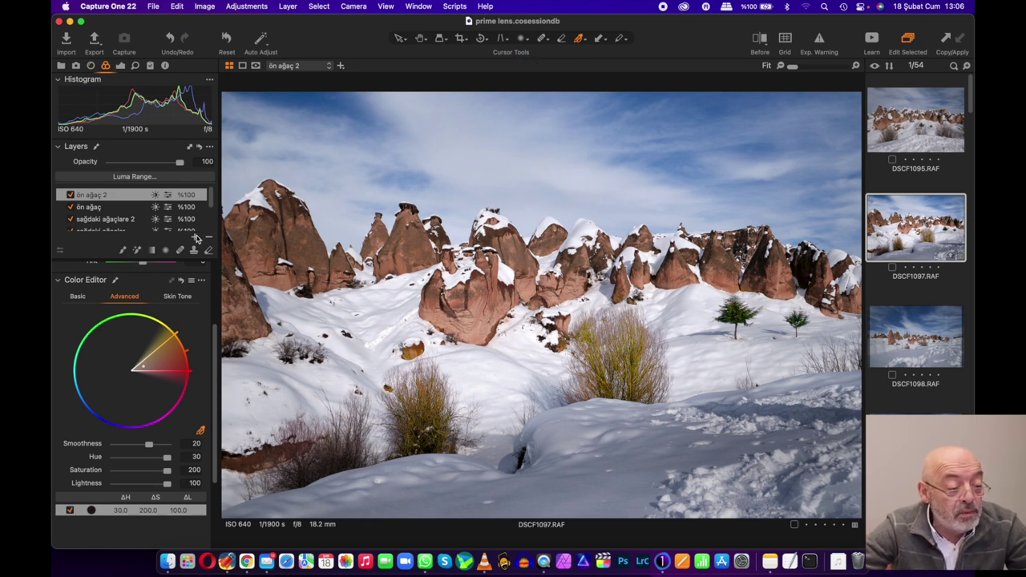
- Add a new adjustment layer named 'ön ağaç 3'
left_click(195, 237)
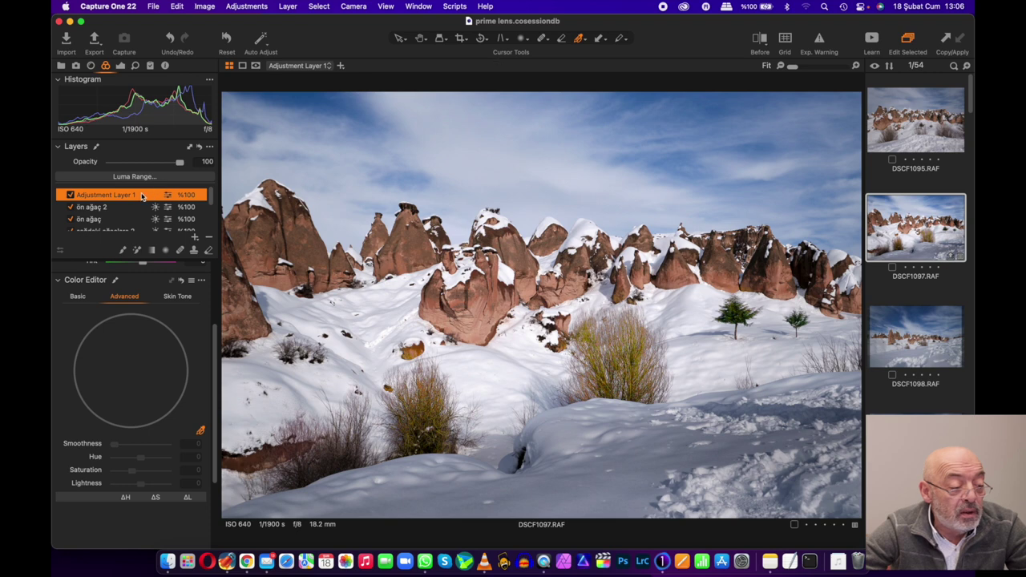
double_click(135, 194)
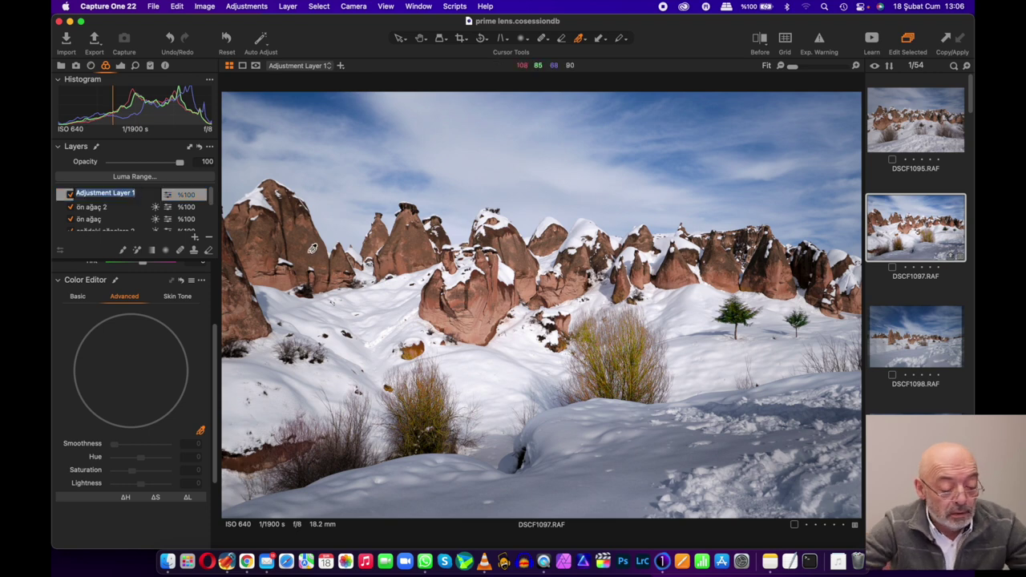
type("ön ağaç 3")
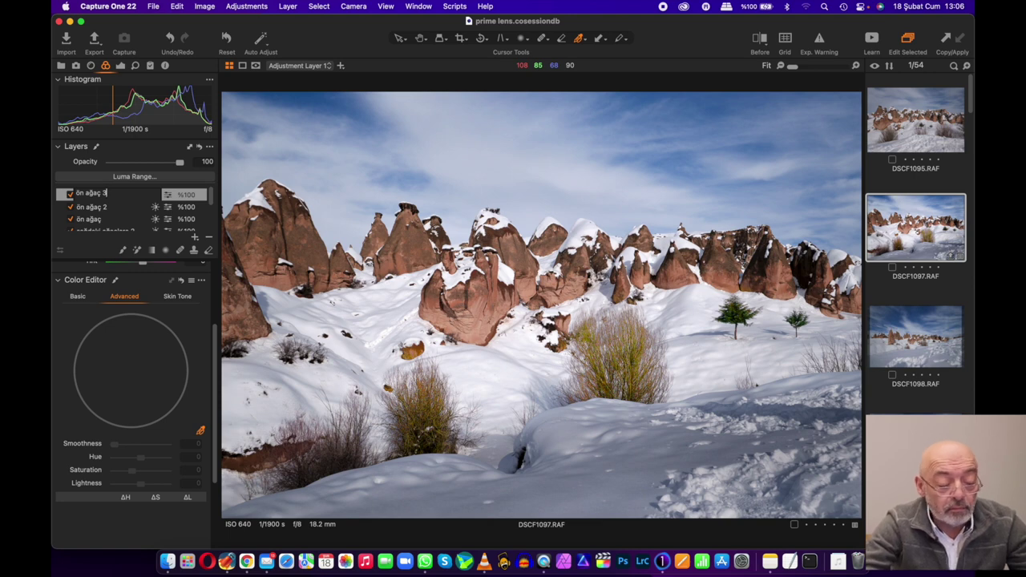
key("Return")
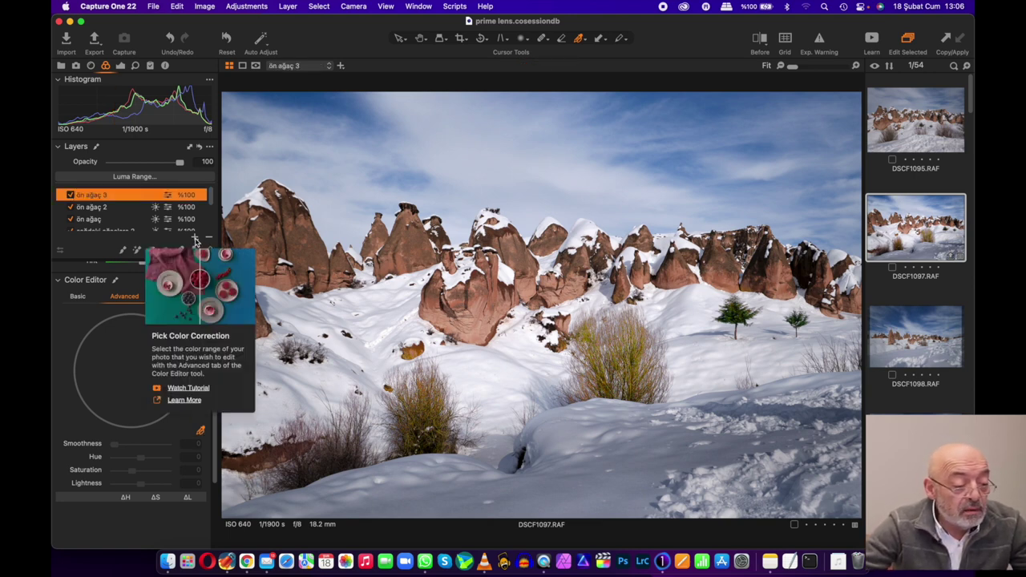
- Brush a mask over the lower-left bushes and snow
left_click(124, 253)
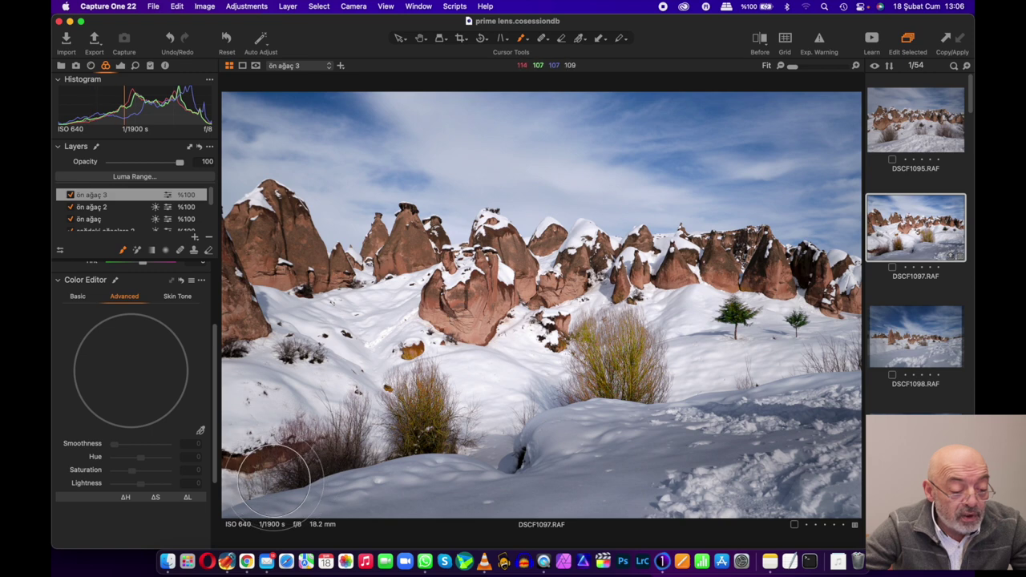
mouse_move(264, 473)
left_mouse_down()
mouse_move(349, 457)
mouse_move(330, 430)
mouse_move(343, 423)
mouse_move(332, 446)
mouse_move(275, 470)
mouse_move(295, 427)
left_mouse_up()
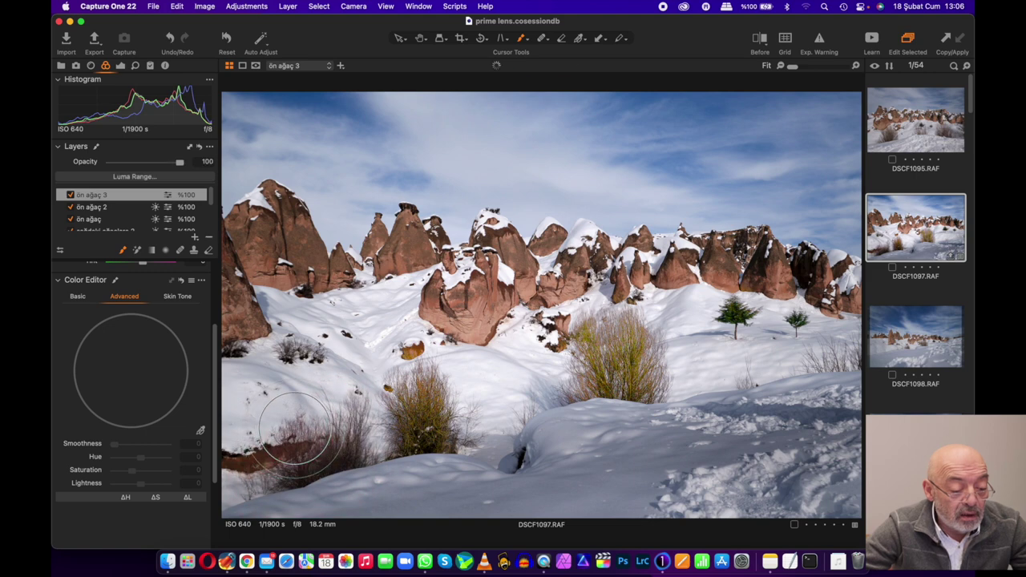
left_click(290, 439)
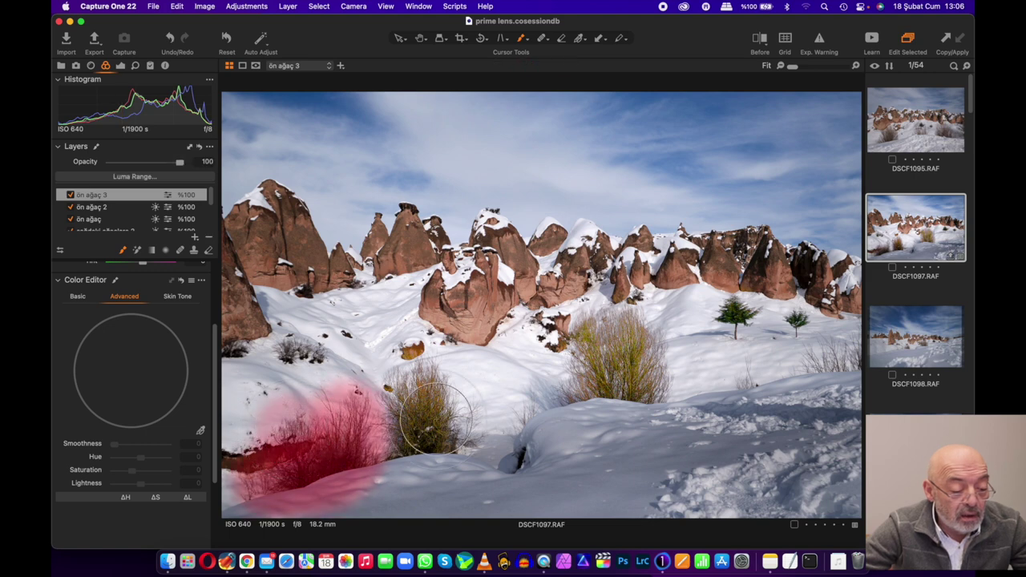
- Restrict the ön ağaç 3 mask to luma range 0–108 and apply it
left_click(142, 178)
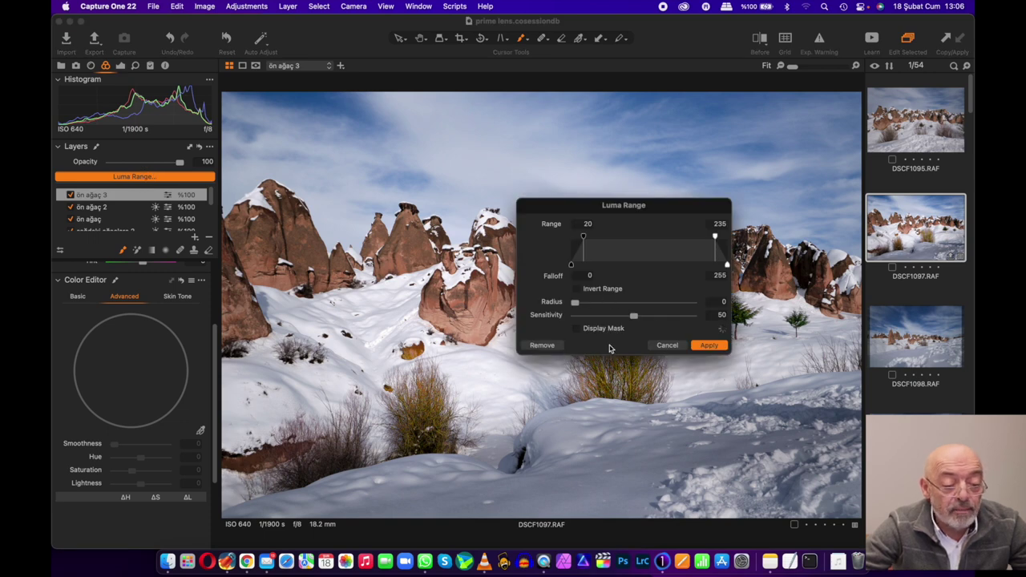
left_click(577, 328)
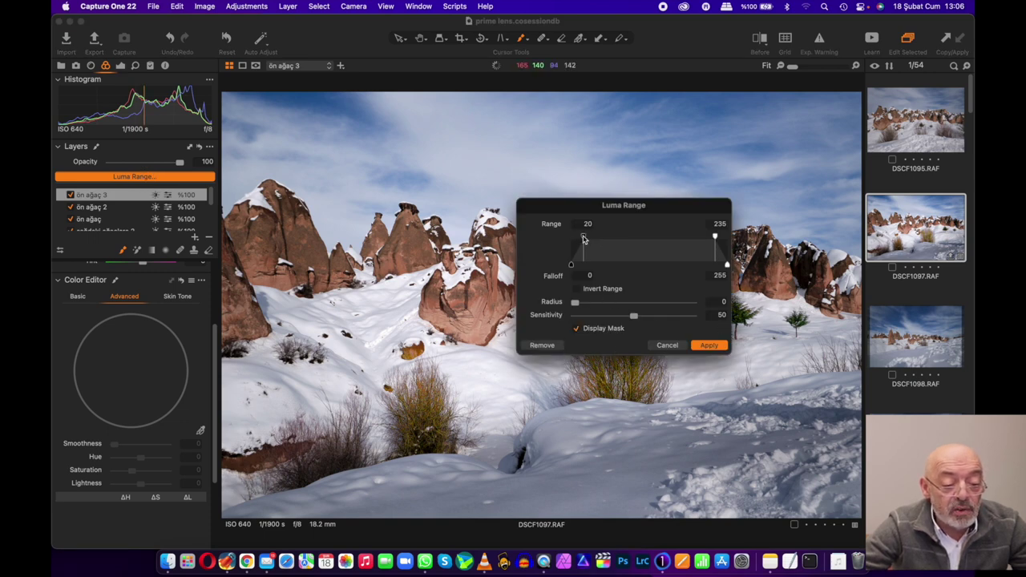
left_click_drag(584, 239, 571, 238)
left_click_drag(715, 238, 638, 238)
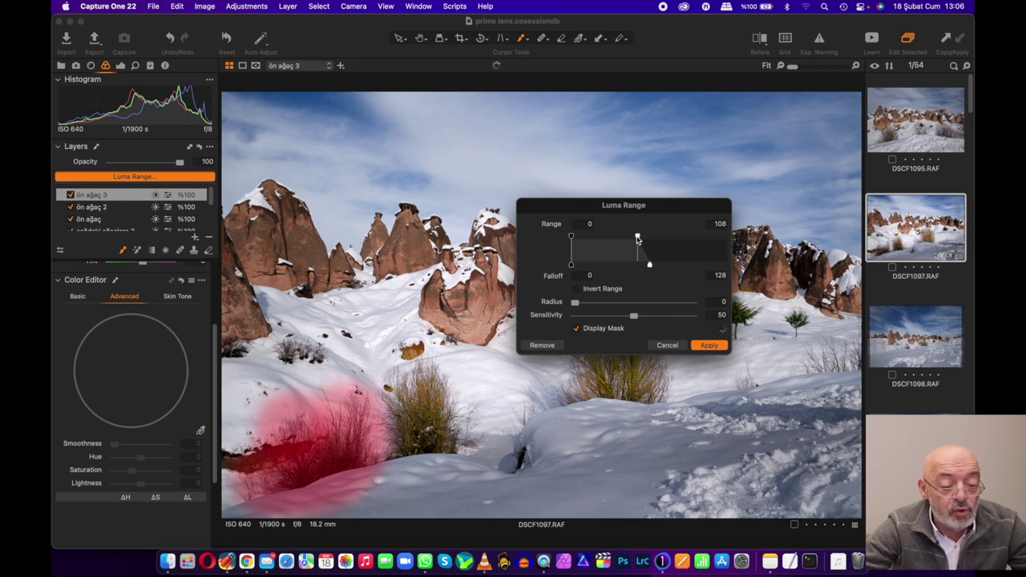
left_click(708, 345)
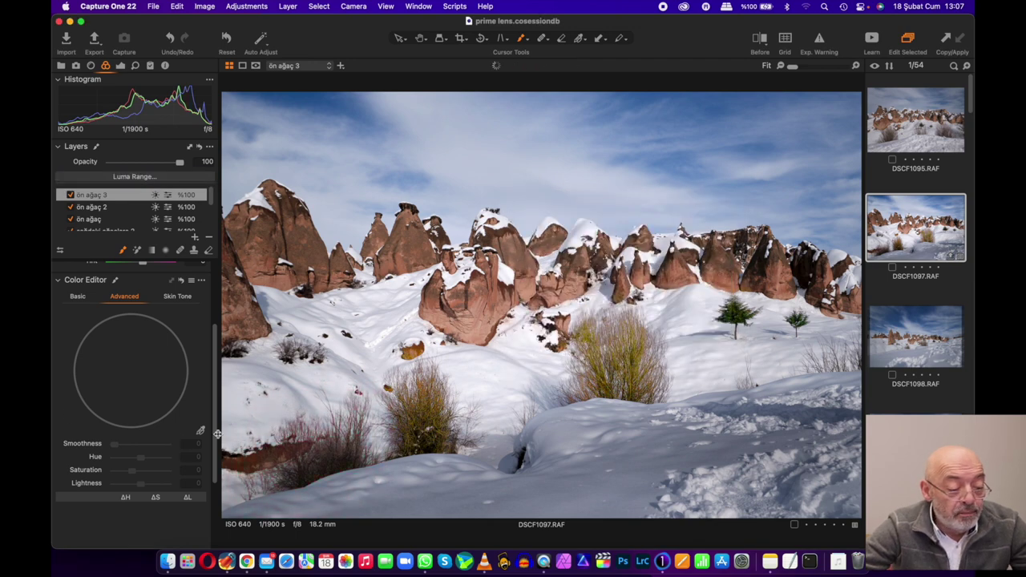
- Sample the shrub's orange-red colour, widen its range, and set Lightness 100, Saturation 200
left_click(202, 433)
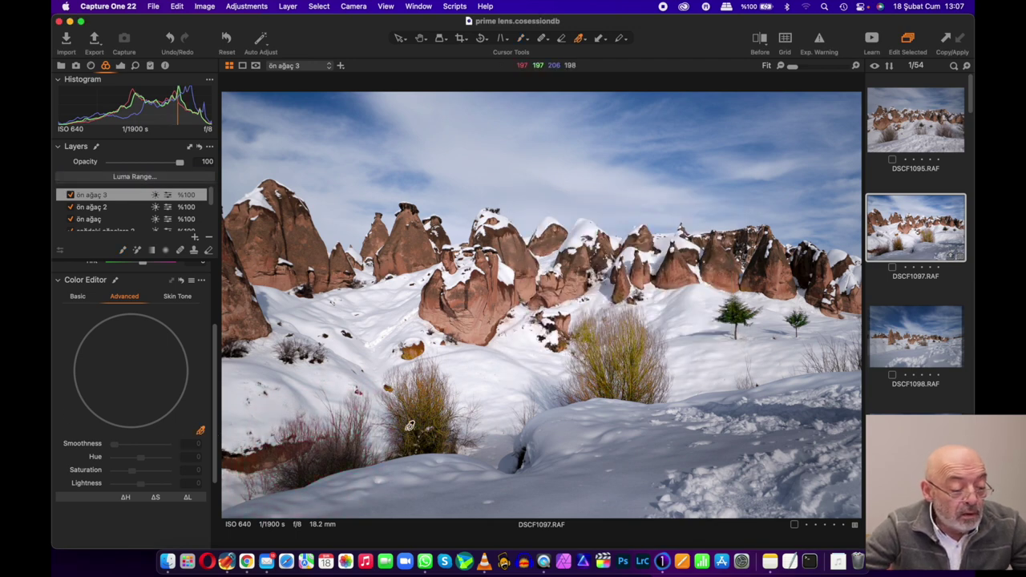
left_click(342, 454)
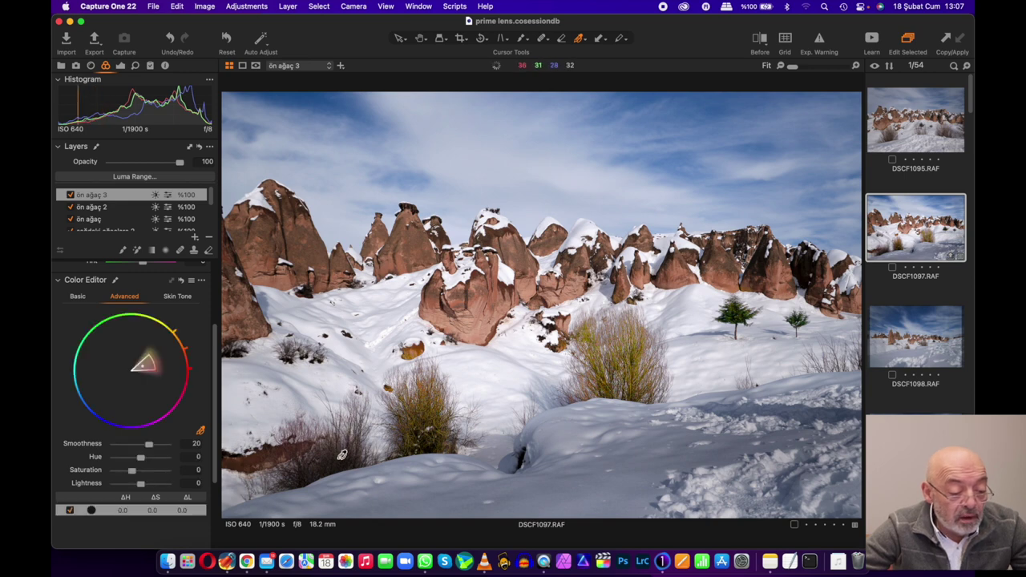
left_click_drag(150, 362, 210, 332)
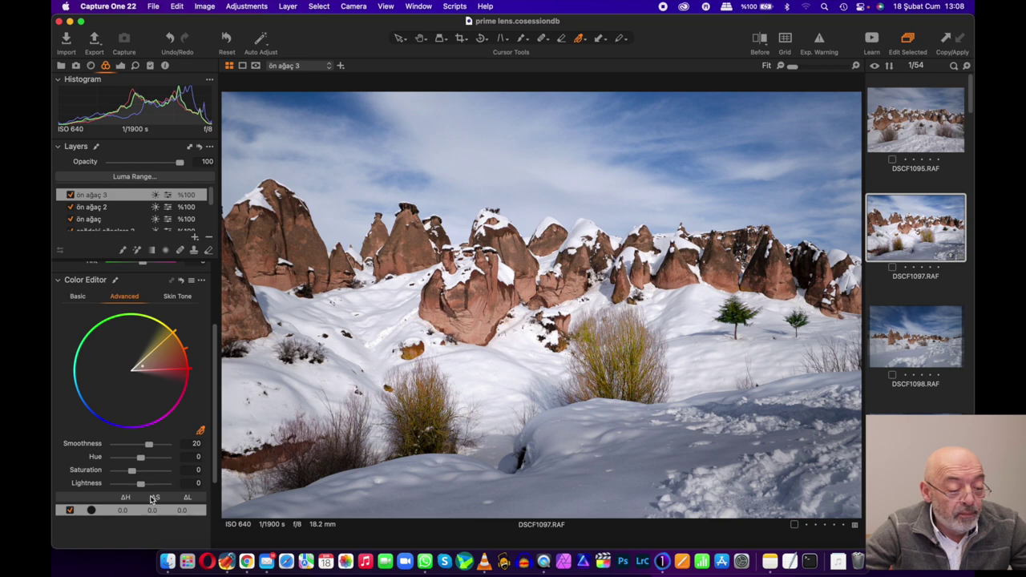
left_click_drag(140, 486, 222, 460)
left_click_drag(133, 473, 222, 474)
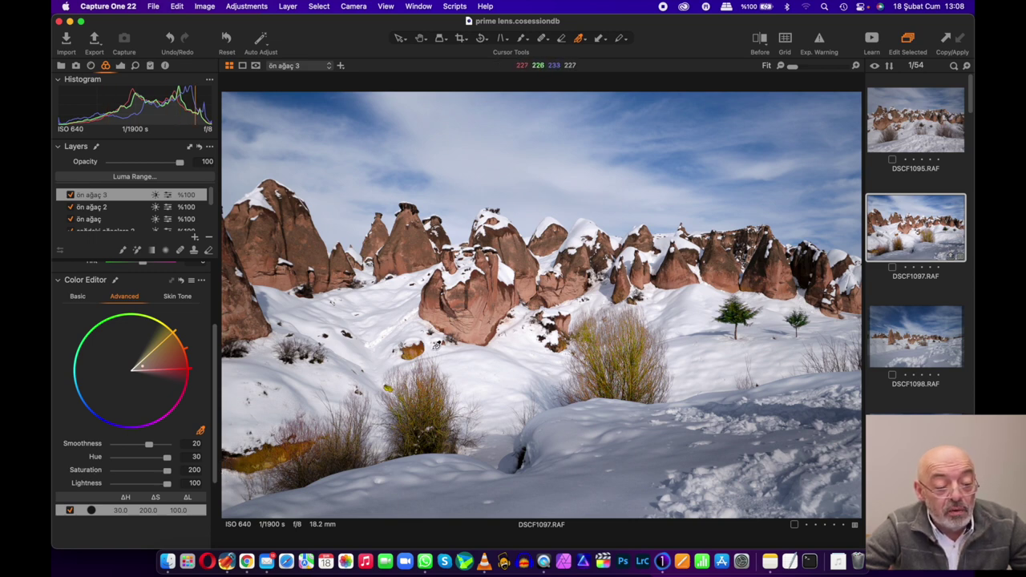
- Add a new adjustment layer named 'orta'
left_click(195, 238)
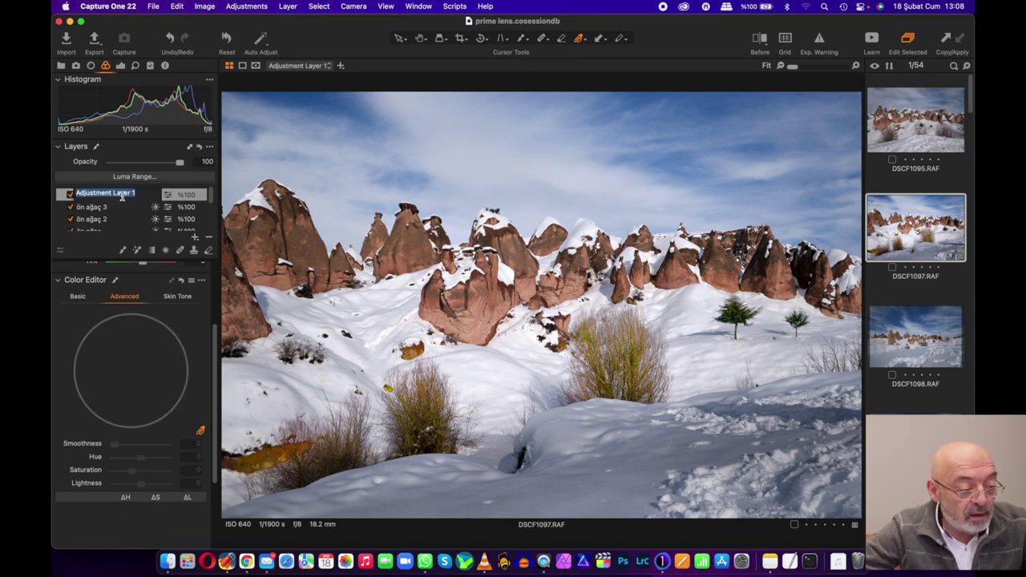
type("ön ")
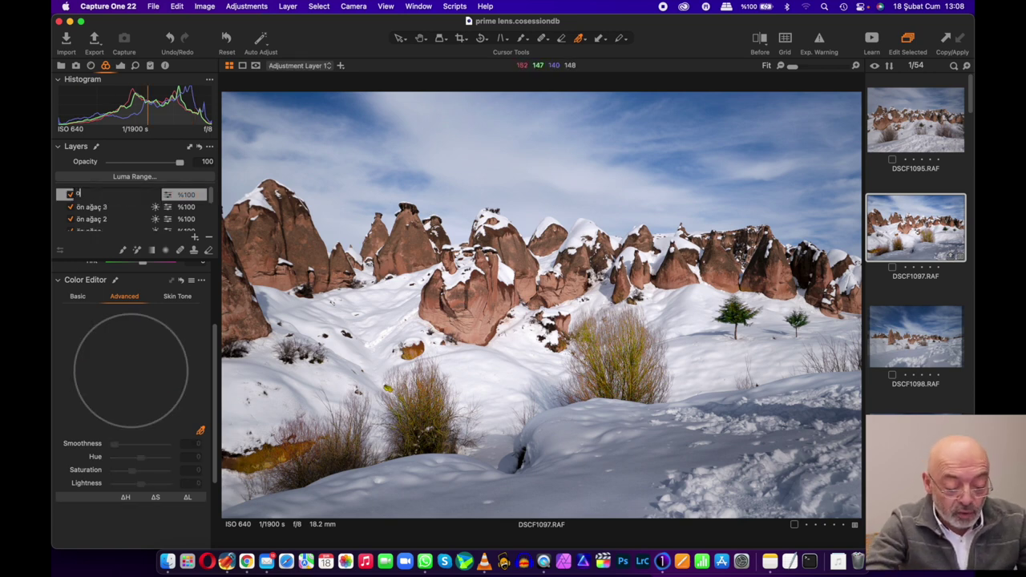
type("a")
key("Return")
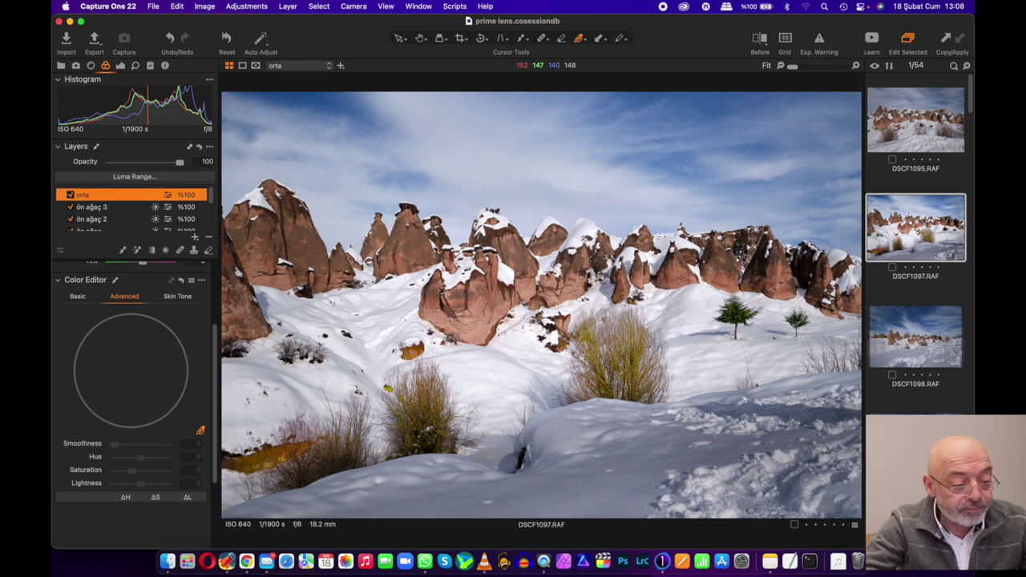
- Draw a wide, tall elliptical radial gradient mask over the central rock formations
left_click(165, 250)
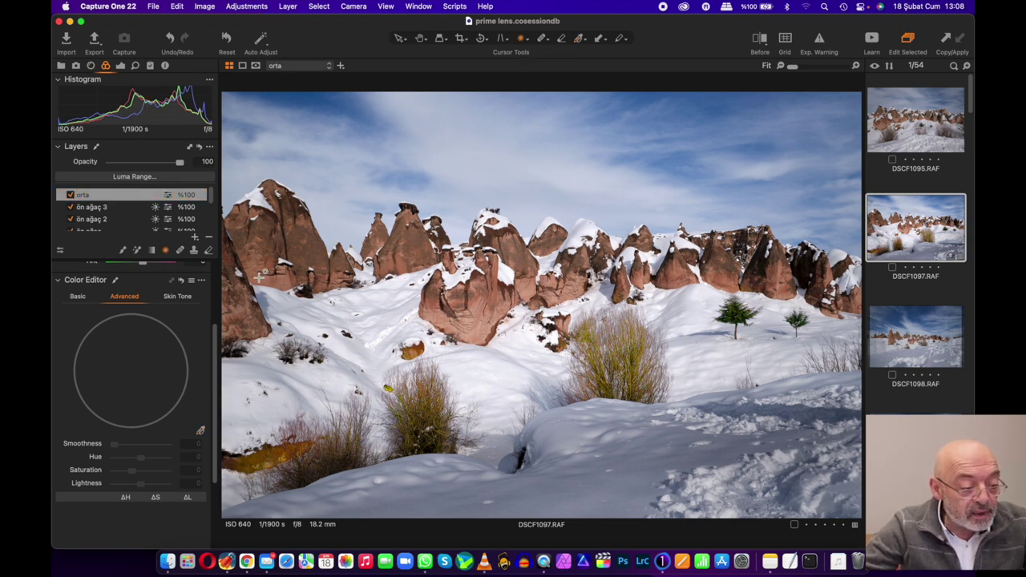
mouse_move(521, 290)
left_mouse_down()
mouse_move(293, 359)
mouse_move(115, 394)
mouse_move(53, 392)
left_mouse_up()
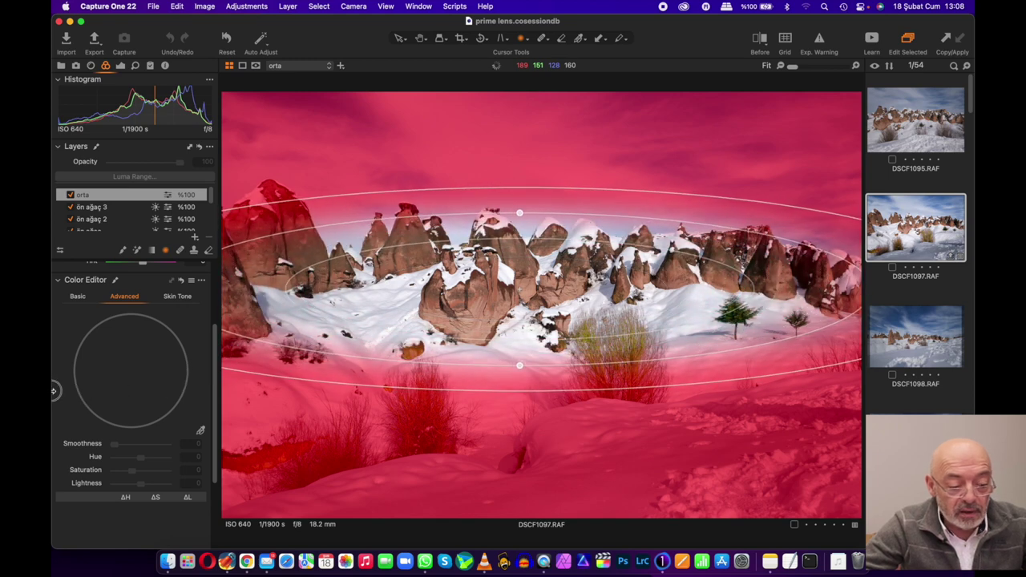
left_click_drag(54, 392, 53, 409)
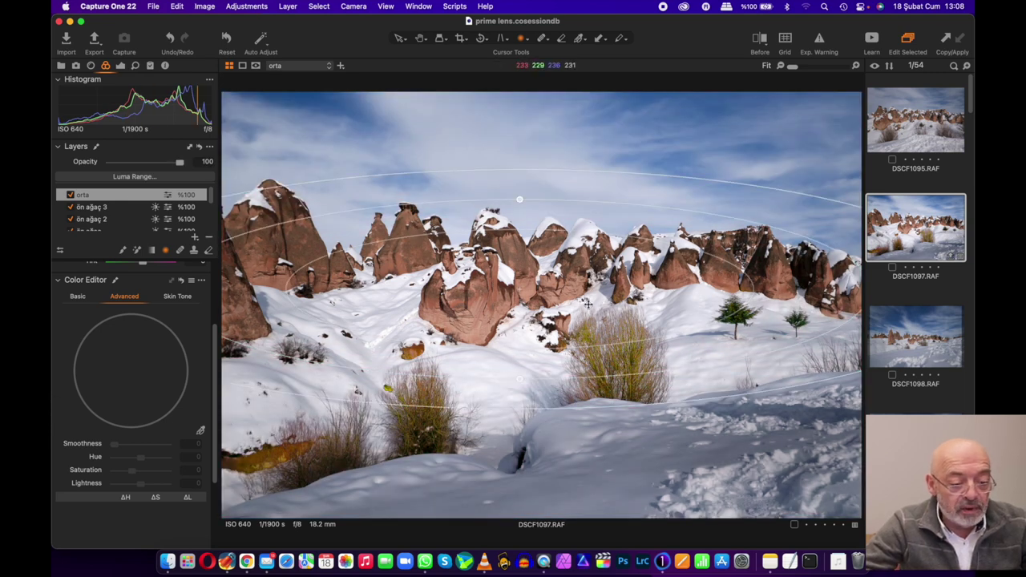
right_click(171, 195)
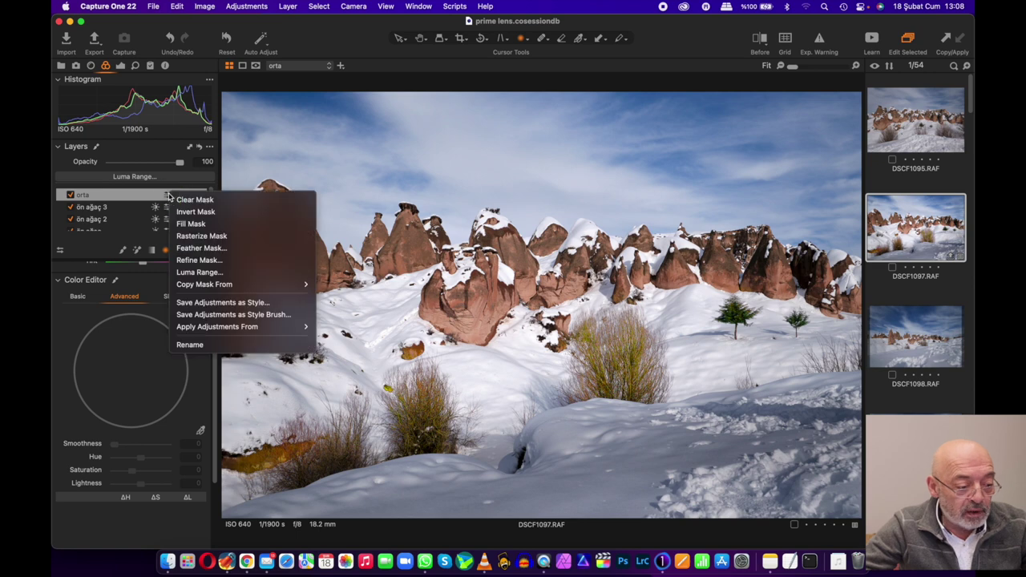
- Invert the orta mask and give the layer Exposure 0.48 and Highlight -31
left_click(188, 213)
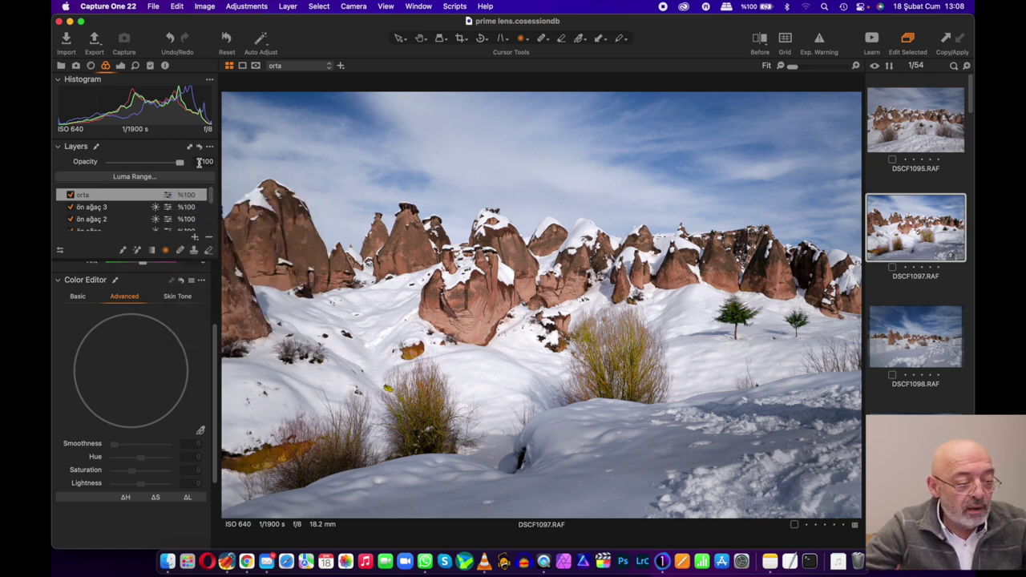
left_click(120, 66)
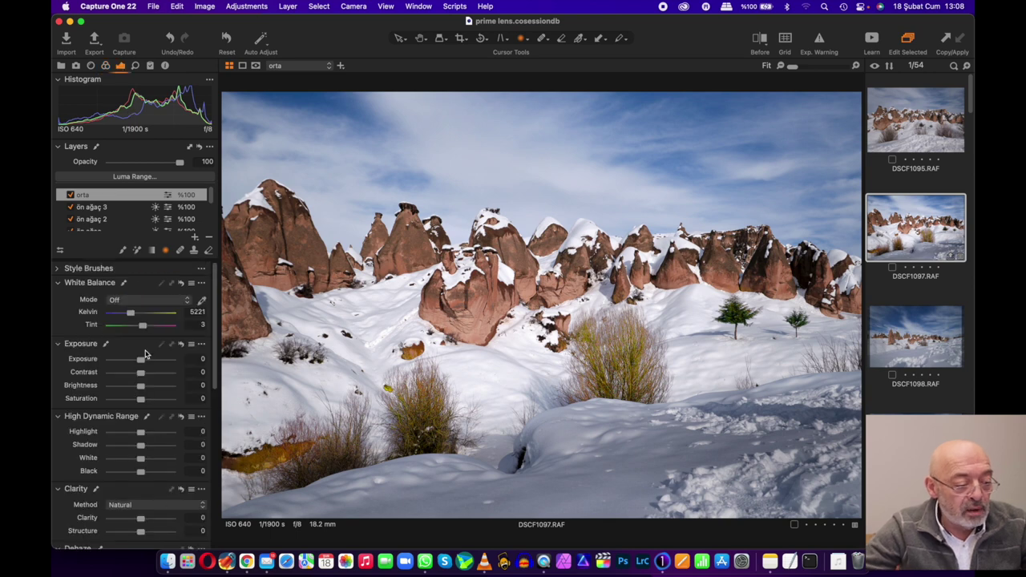
left_click_drag(140, 359, 144, 362)
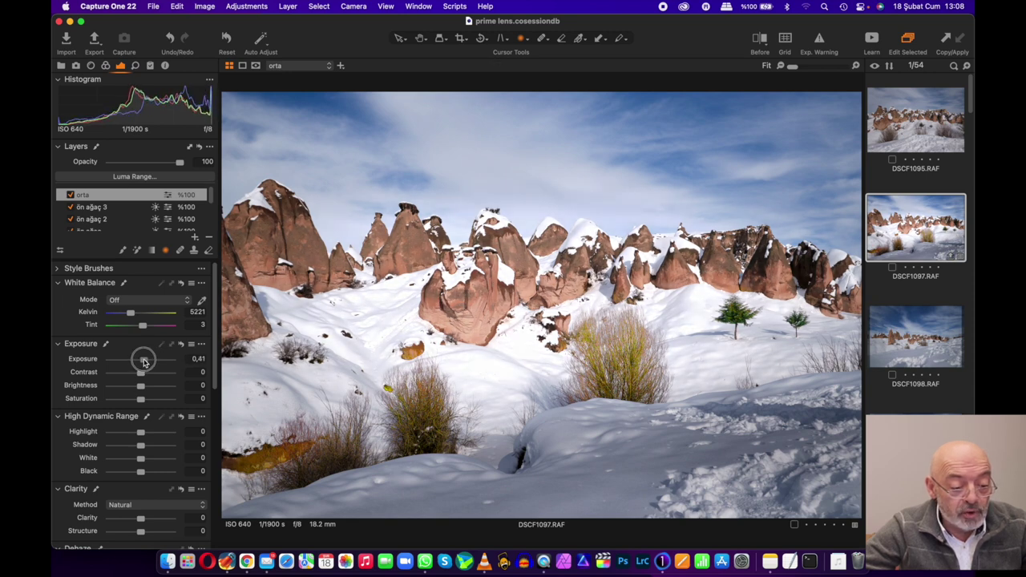
left_click_drag(143, 433, 131, 431)
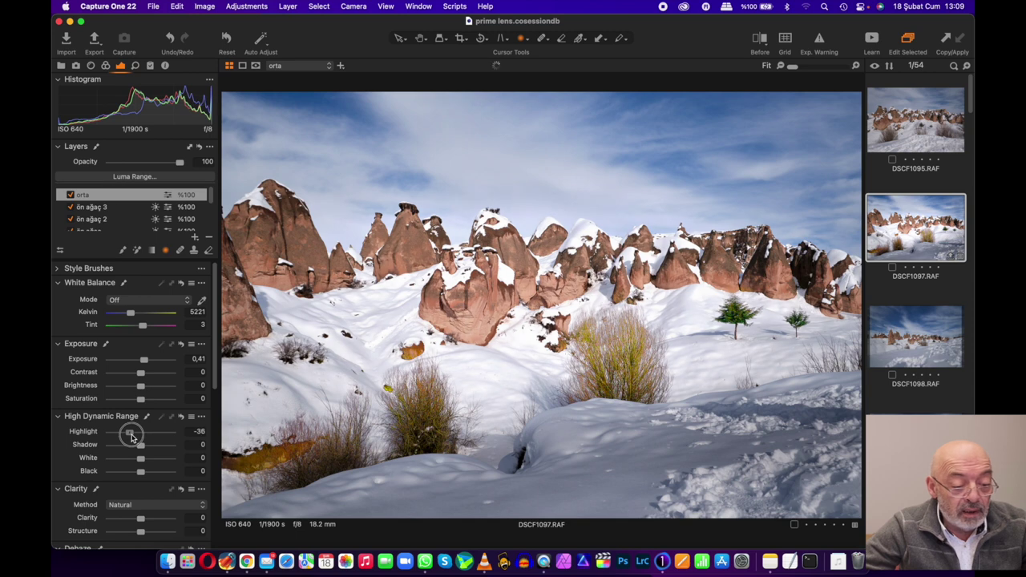
left_click_drag(143, 363, 143, 367)
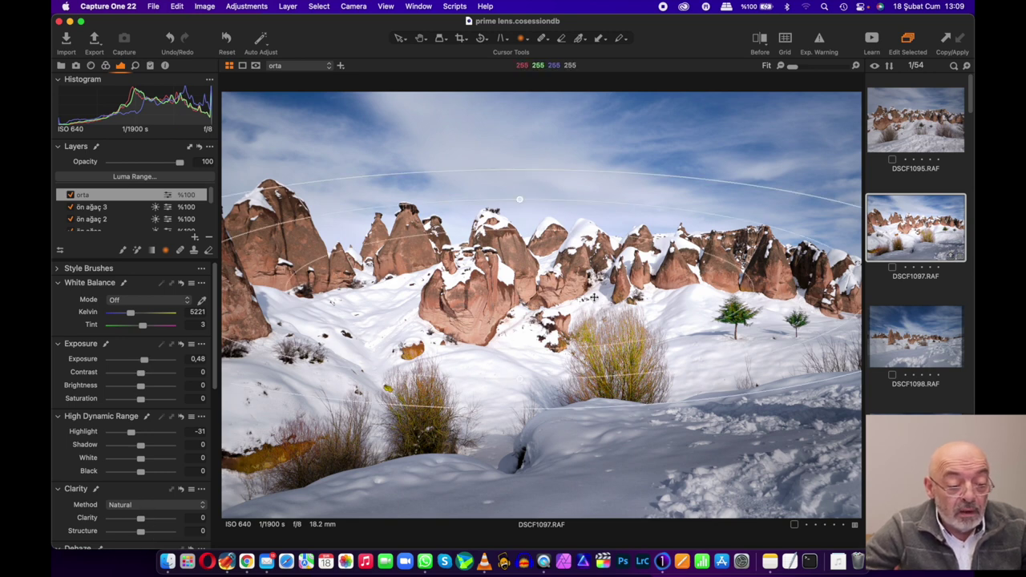
mouse_move(509, 272)
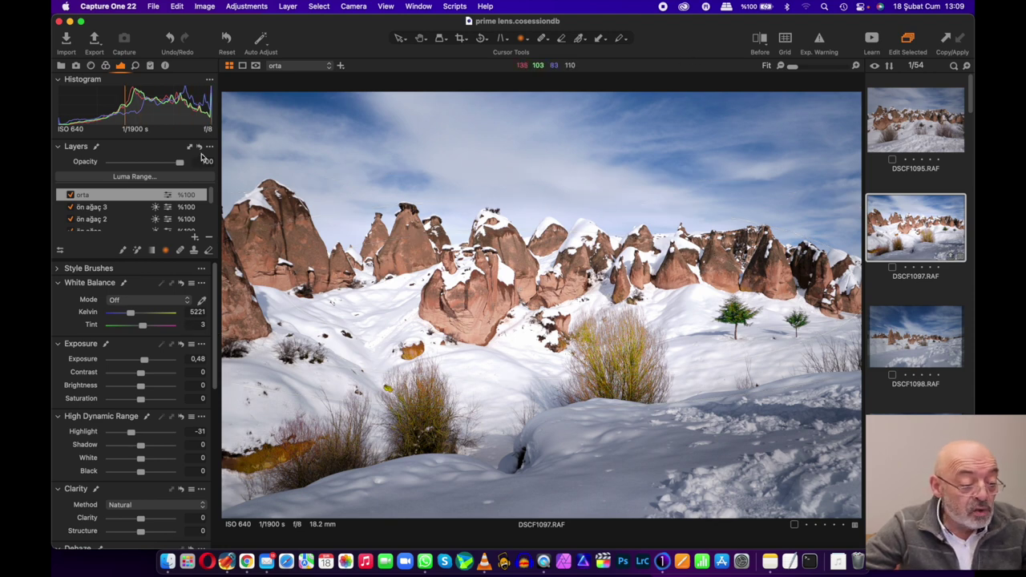
scroll(157, 210, "down", 3)
- Give the Background layer Vignetting -0.33 and raise its Levels white point from 214 to 230
left_click(110, 221)
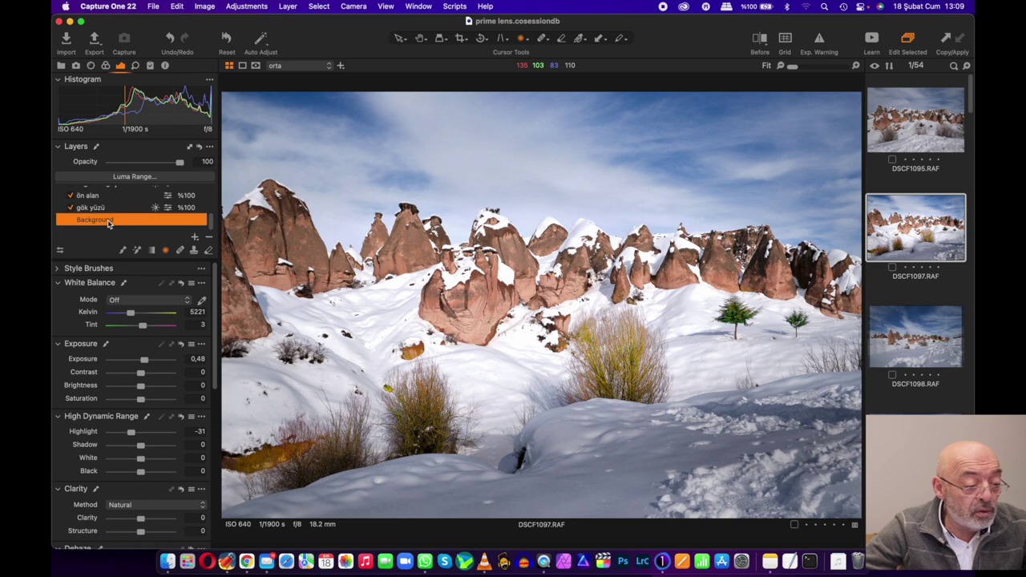
left_click_drag(215, 365, 215, 521)
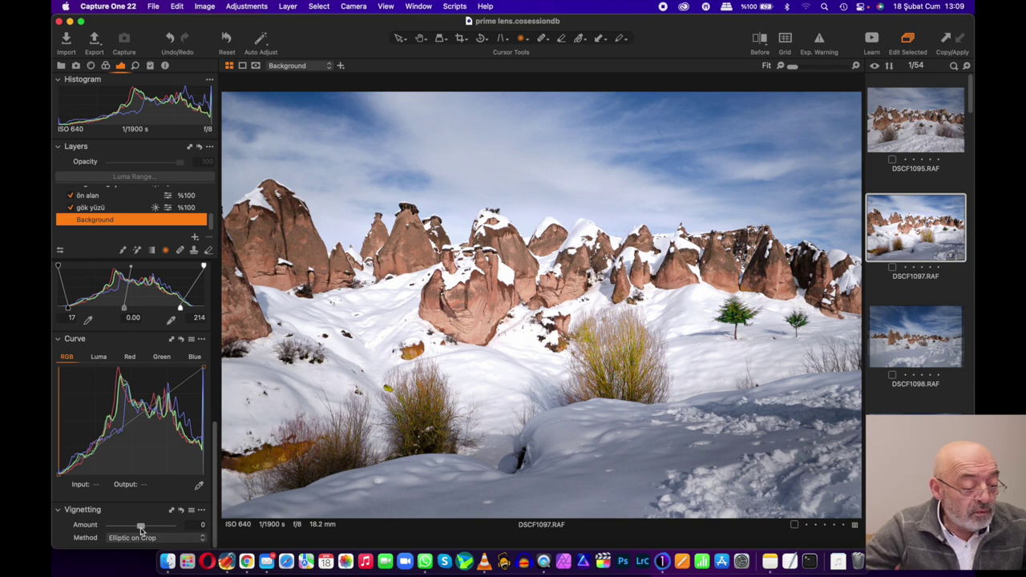
left_click_drag(142, 526, 138, 527)
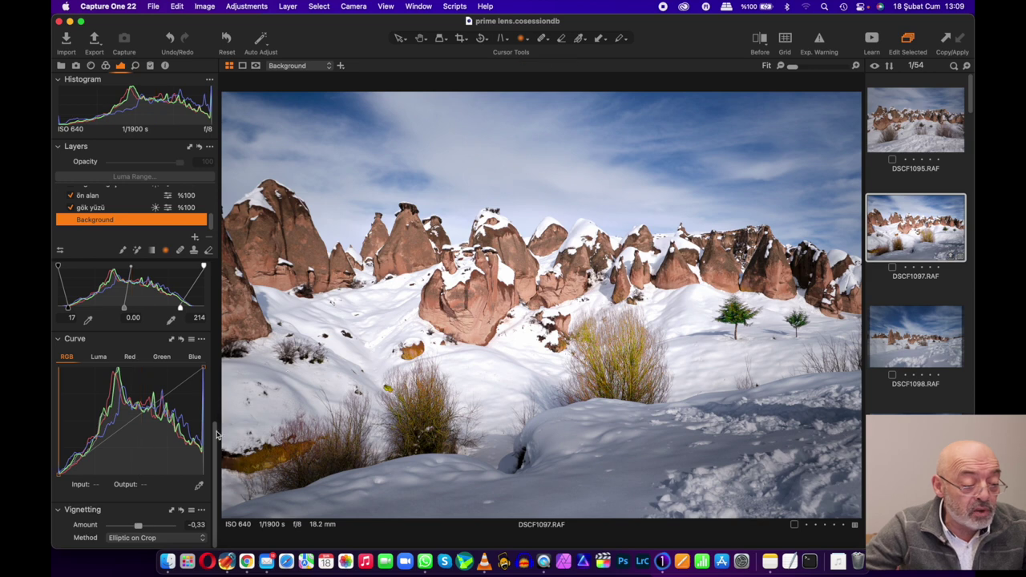
mouse_move(216, 469)
left_mouse_down()
mouse_move(219, 340)
mouse_move(216, 401)
left_mouse_up()
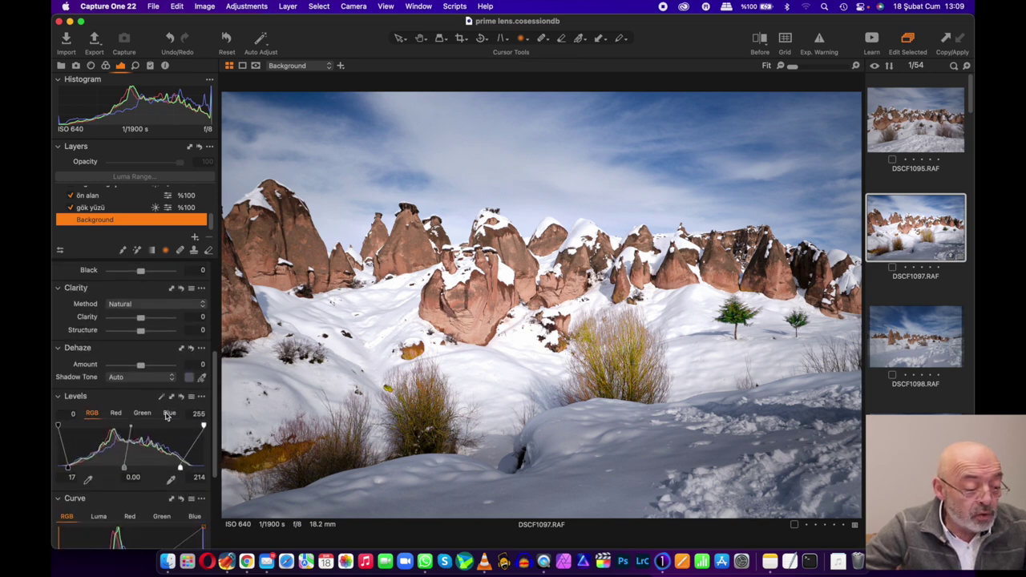
left_click_drag(180, 467, 190, 468)
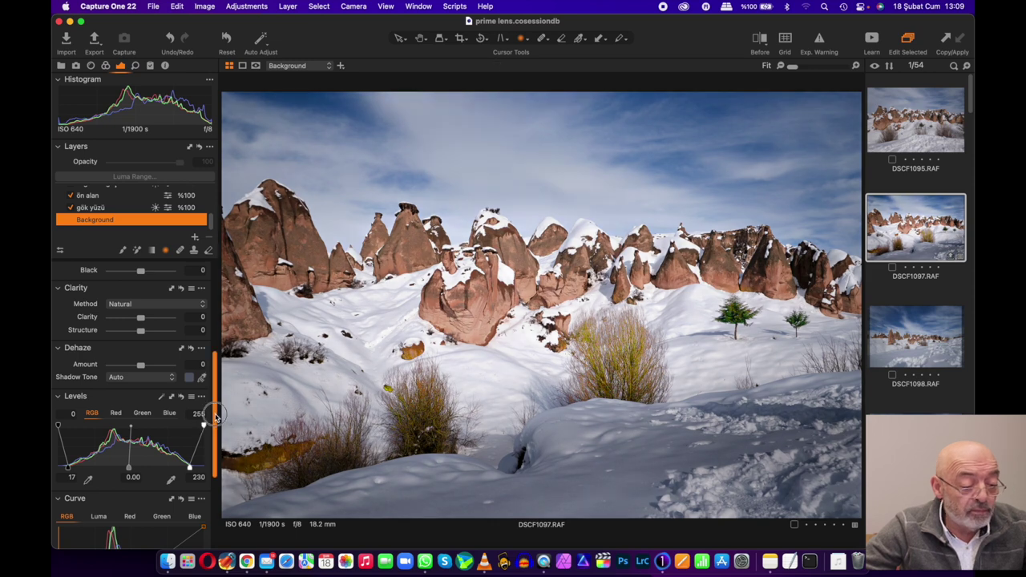
scroll(177, 401, "up", 5)
scroll(144, 389, "up", 3)
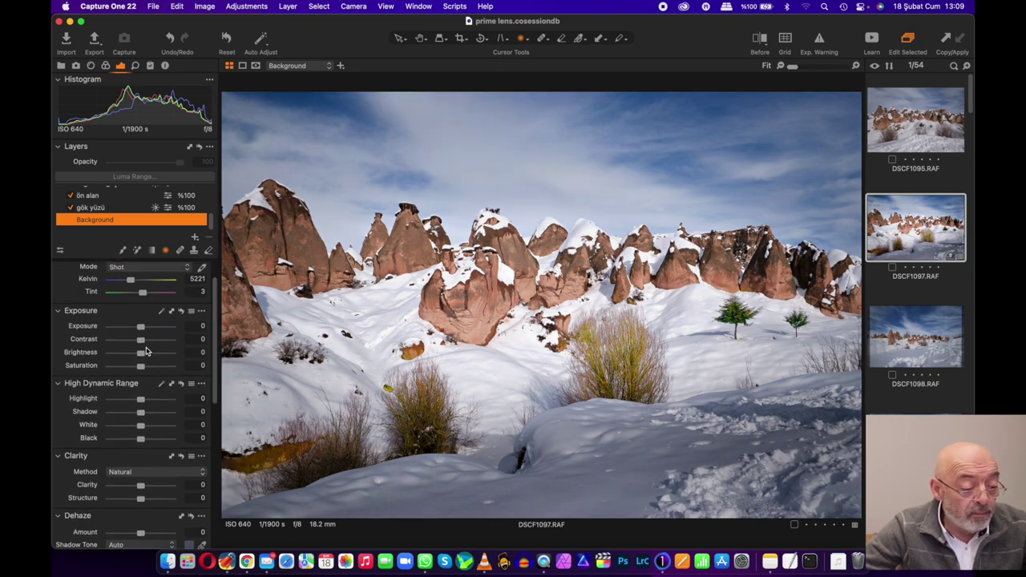
- Set Background Exposure 0.34, Brightness -6, Highlight/Shadow/White -15, with slight contrast and black lift
left_click_drag(141, 327, 145, 327)
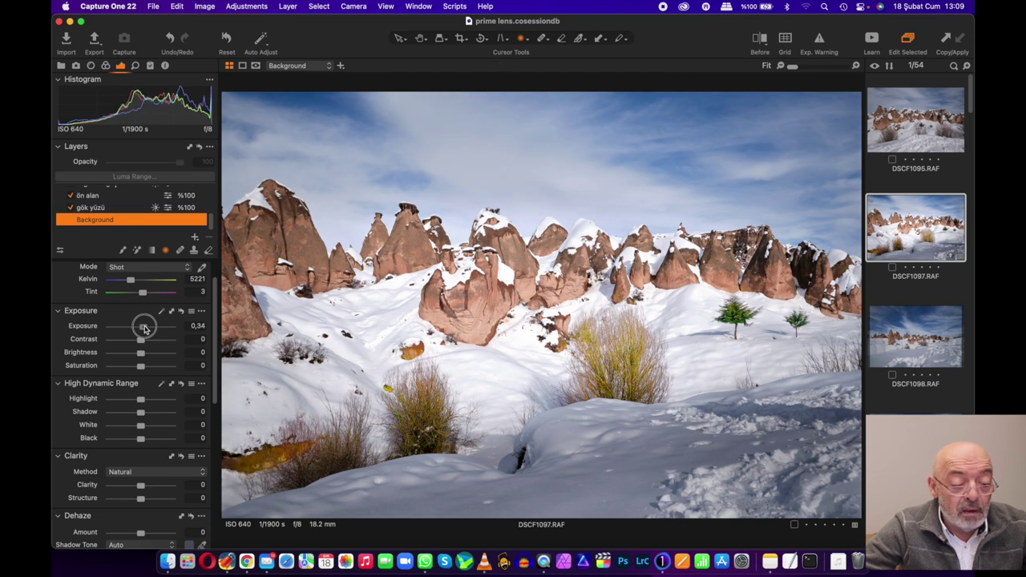
left_click_drag(141, 340, 145, 341)
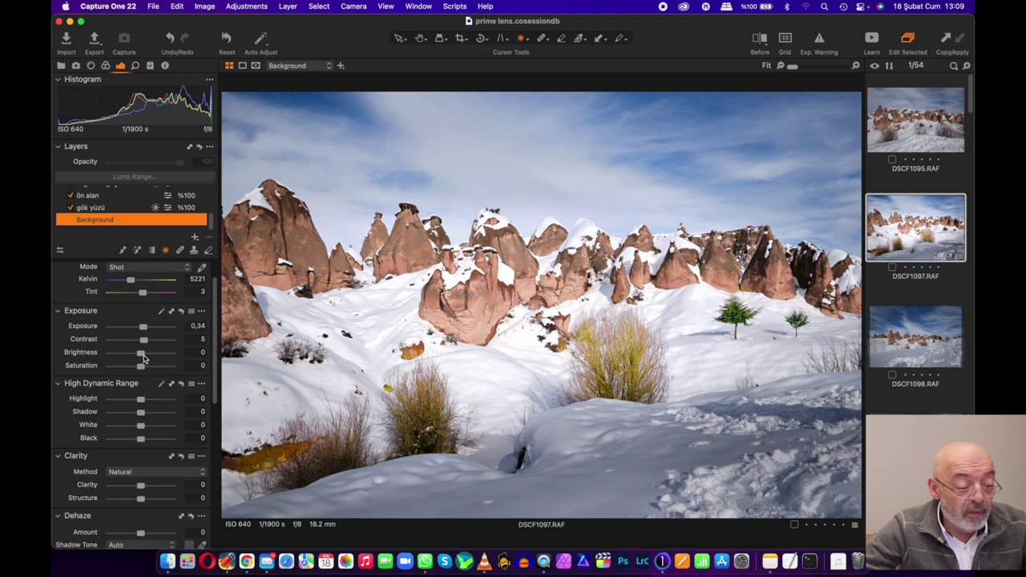
left_click_drag(141, 355, 138, 357)
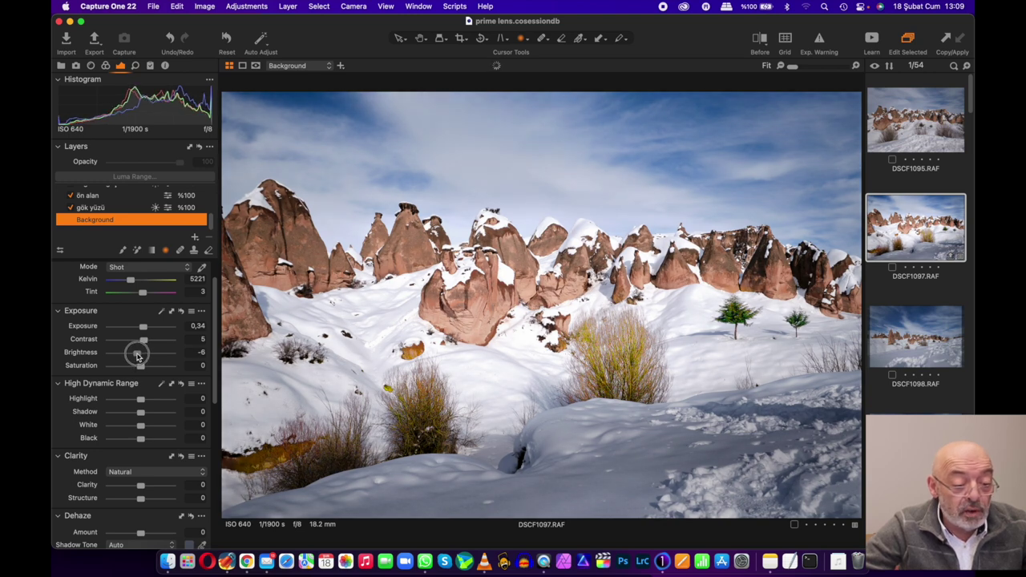
left_click_drag(140, 398, 135, 401)
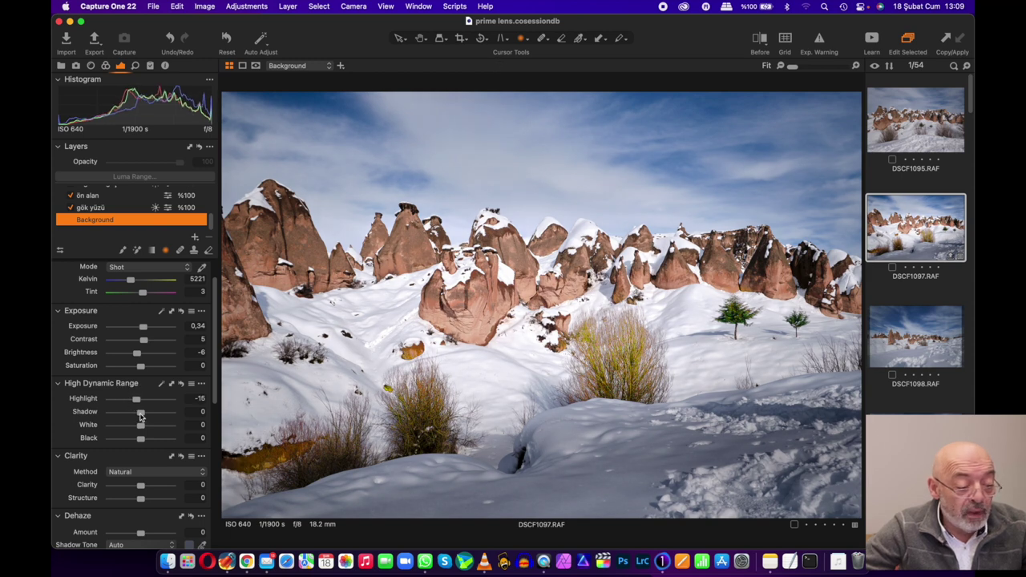
left_click_drag(140, 415, 136, 415)
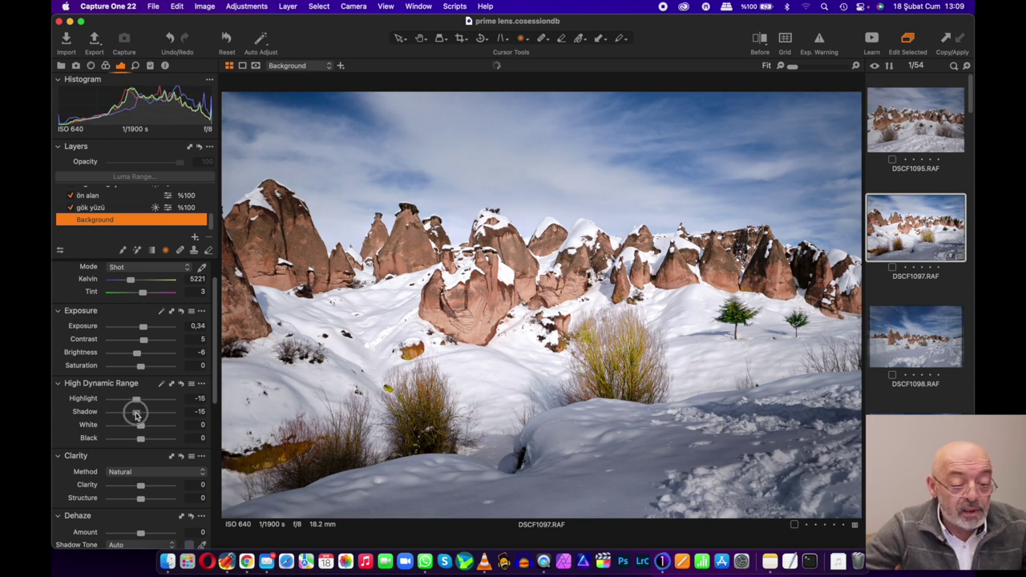
left_click_drag(141, 426, 137, 425)
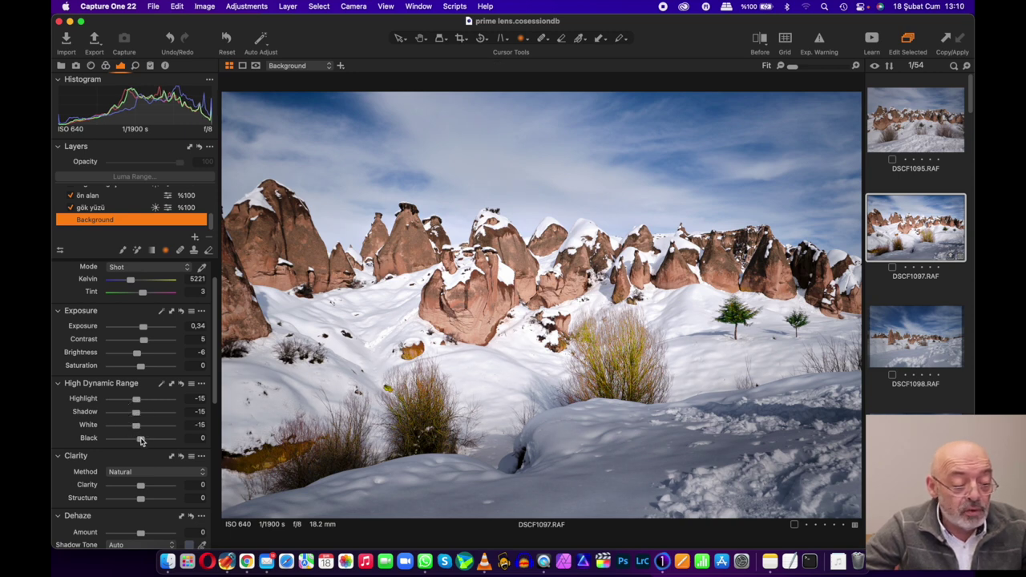
left_click_drag(141, 439, 145, 440)
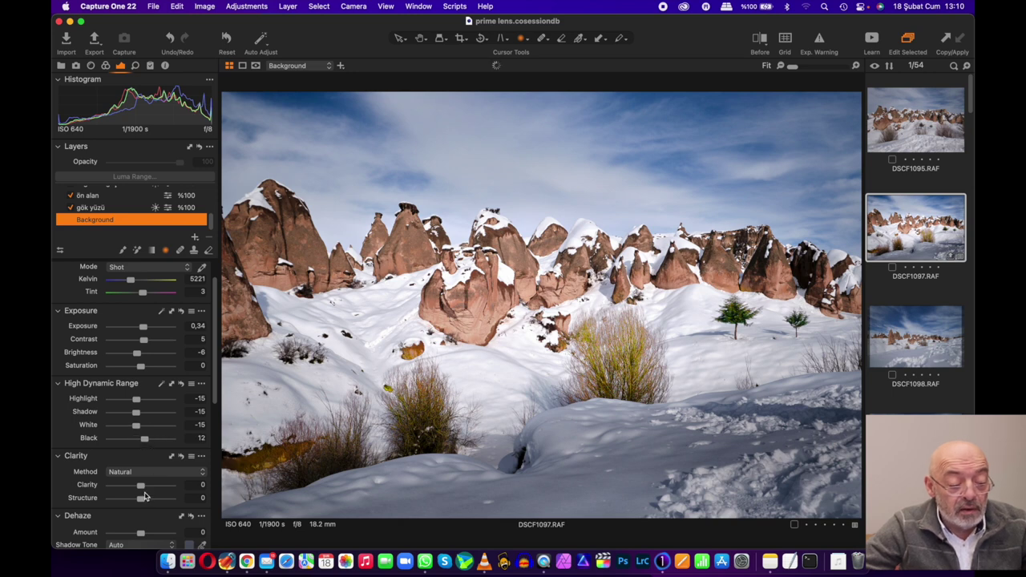
- Lower Background Clarity to -27 and raise Exposure to 0.45
left_click_drag(140, 485, 133, 487)
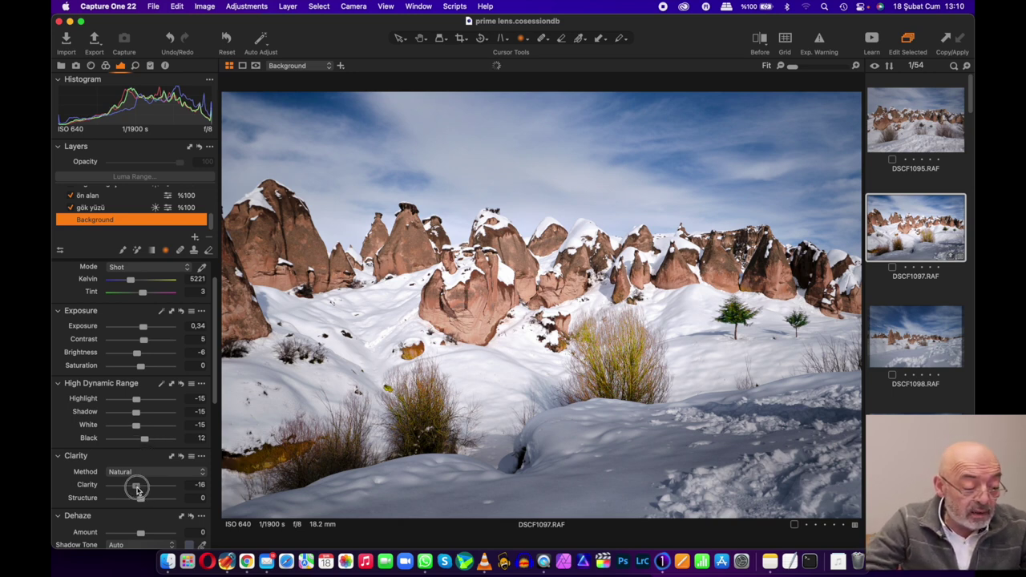
left_click_drag(134, 488, 133, 489)
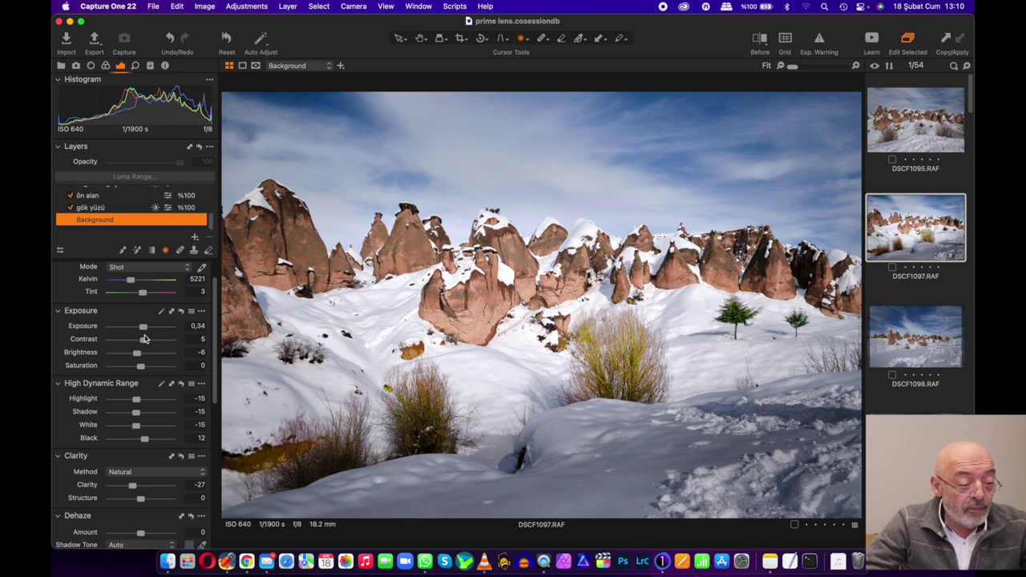
left_click_drag(142, 328, 144, 329)
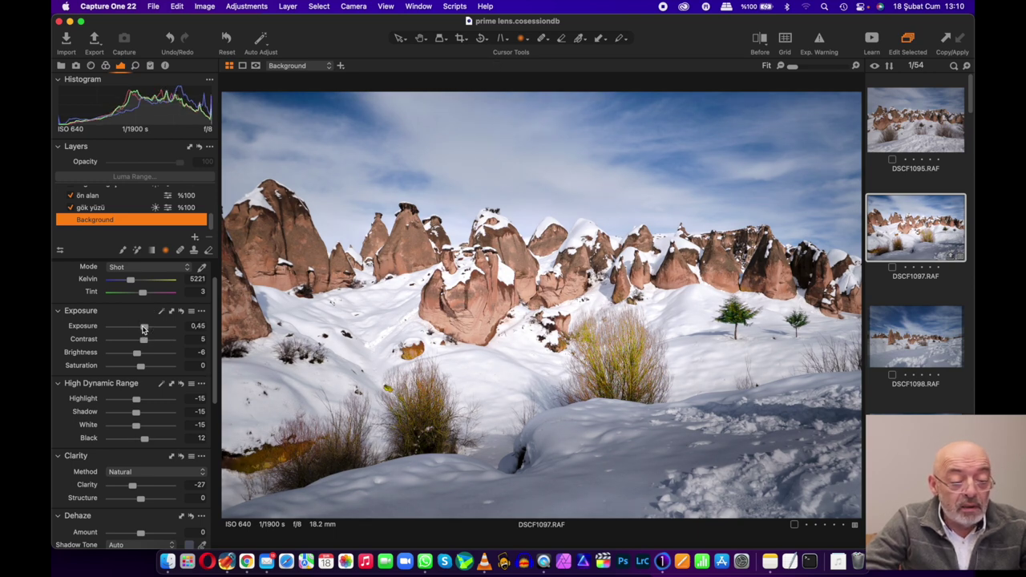
- Auto-set the Background layer's Levels to 18–237
scroll(212, 329, "down", 10)
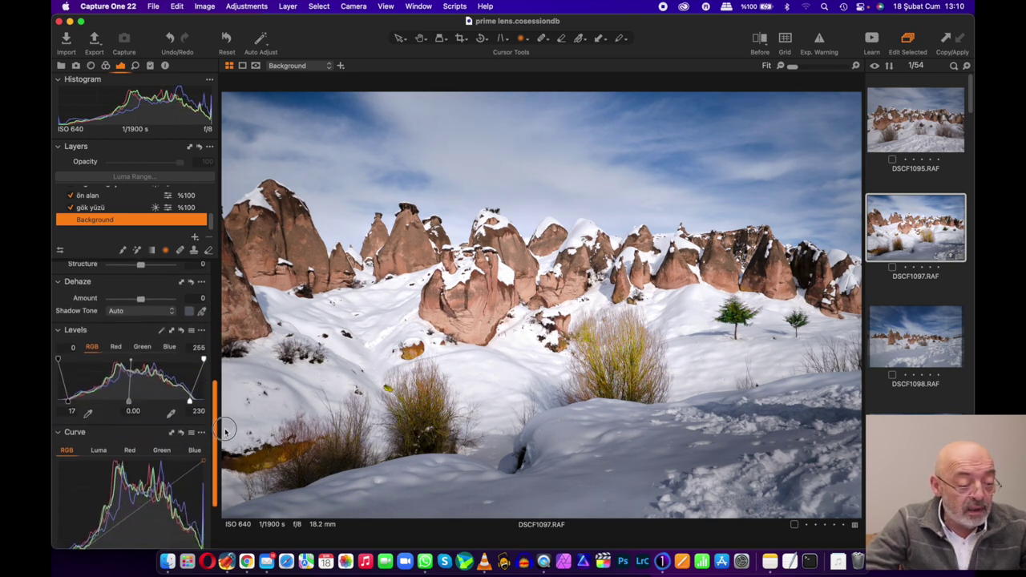
left_click(161, 327)
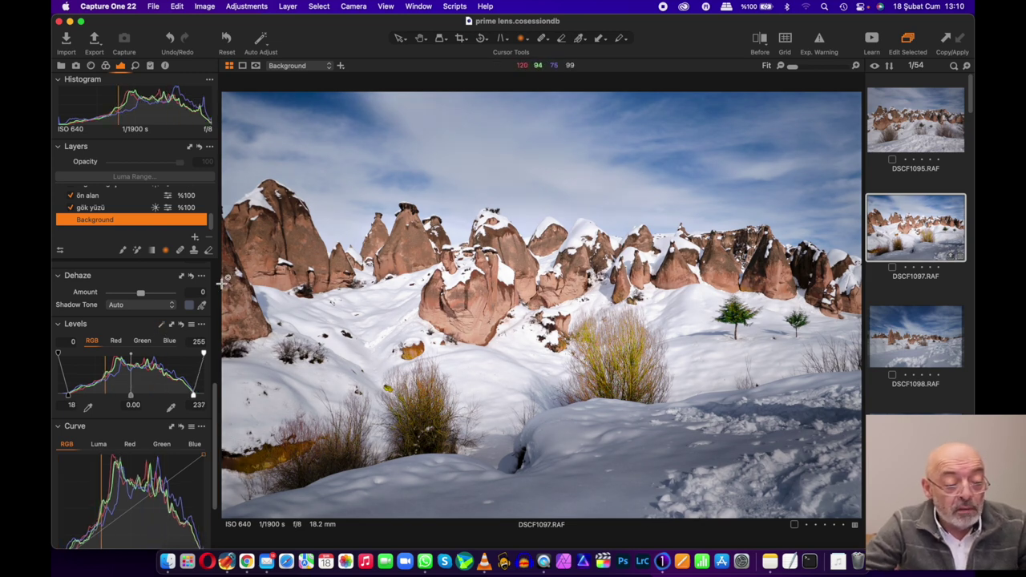
left_click_drag(215, 407, 213, 324)
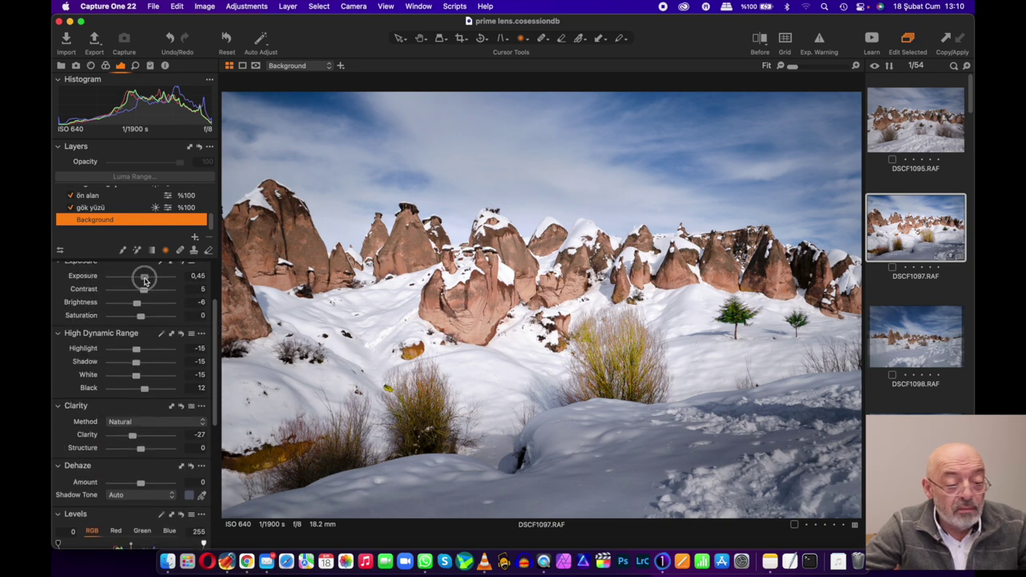
- Set Background Exposure to about 0.8, Brightness -13 and Contrast 10
left_click_drag(145, 280, 147, 282)
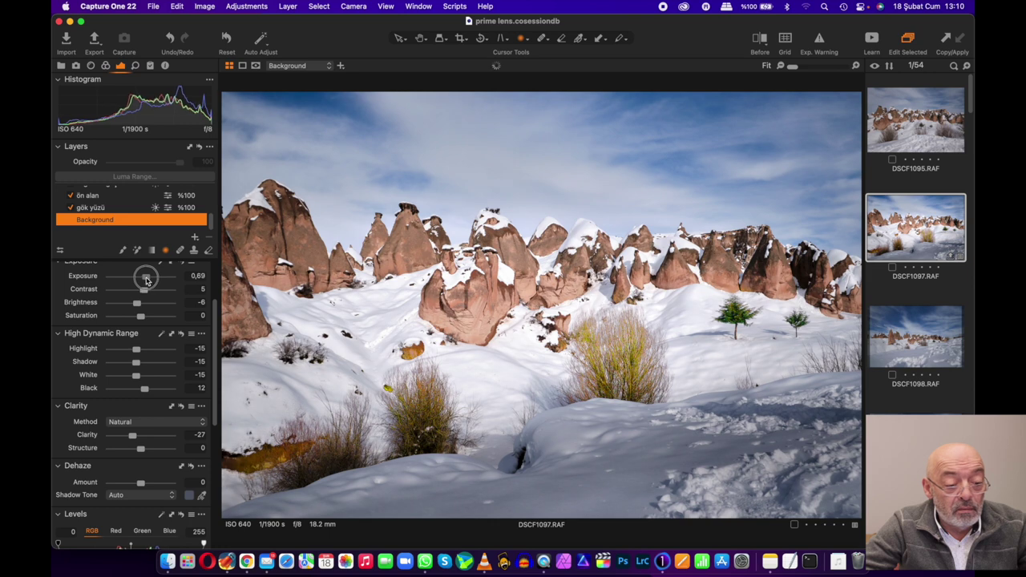
left_click_drag(145, 280, 147, 279)
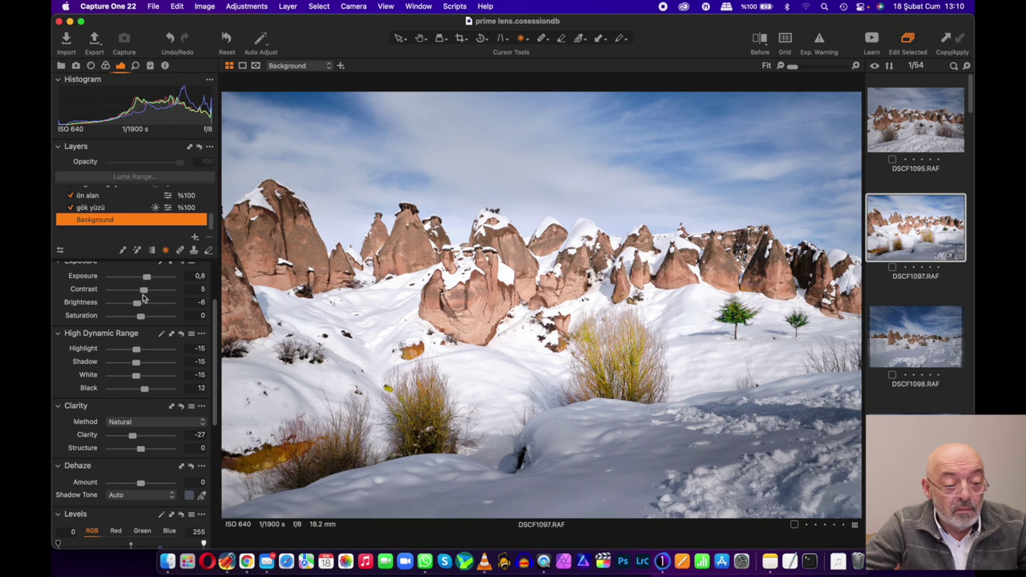
left_click_drag(137, 304, 133, 305)
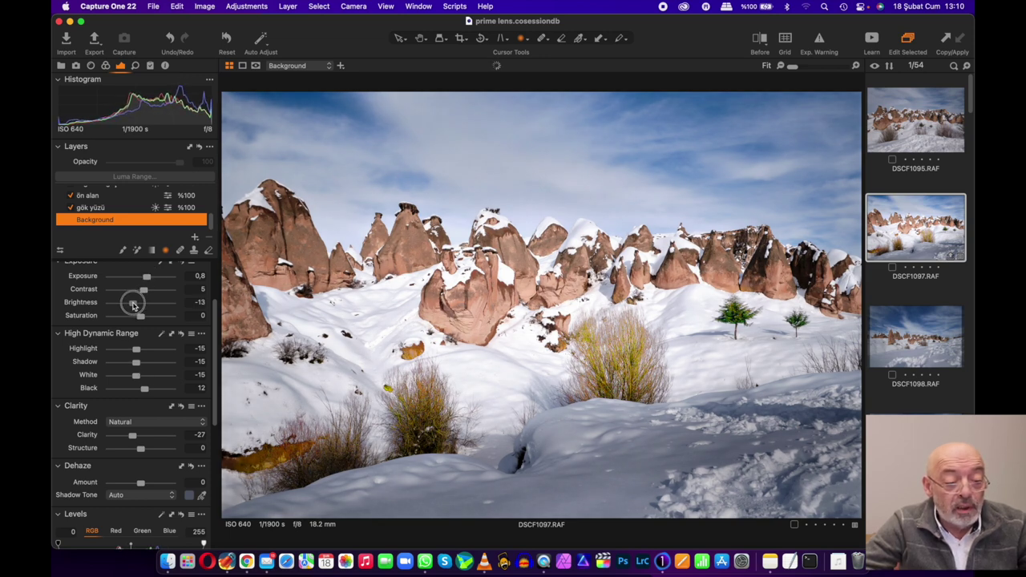
left_click_drag(144, 290, 147, 292)
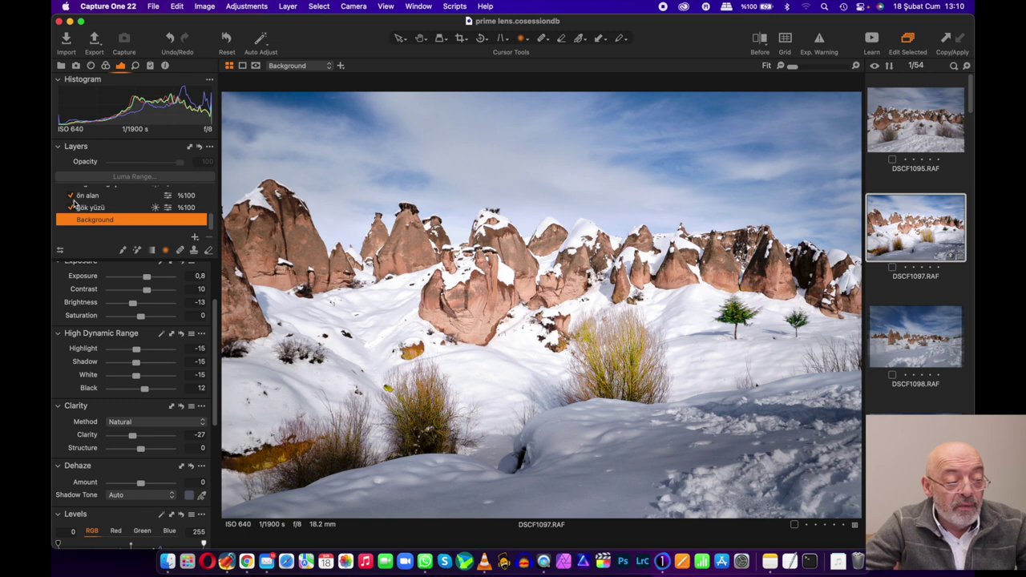
left_click(97, 207)
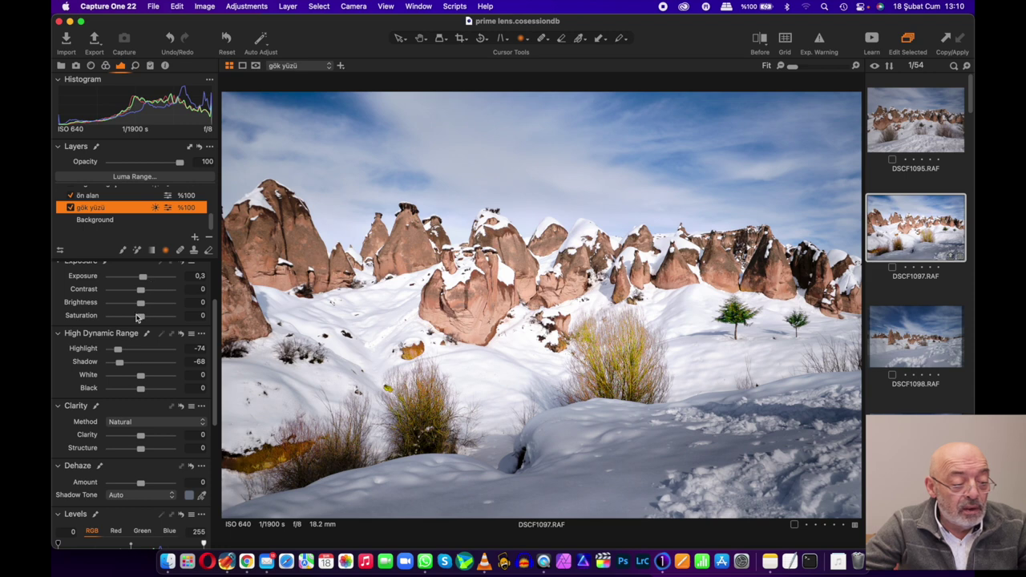
- Lower the gök yüzü sky layer's Exposure to -0.12 and Highlight to -43
left_click_drag(143, 278, 140, 278)
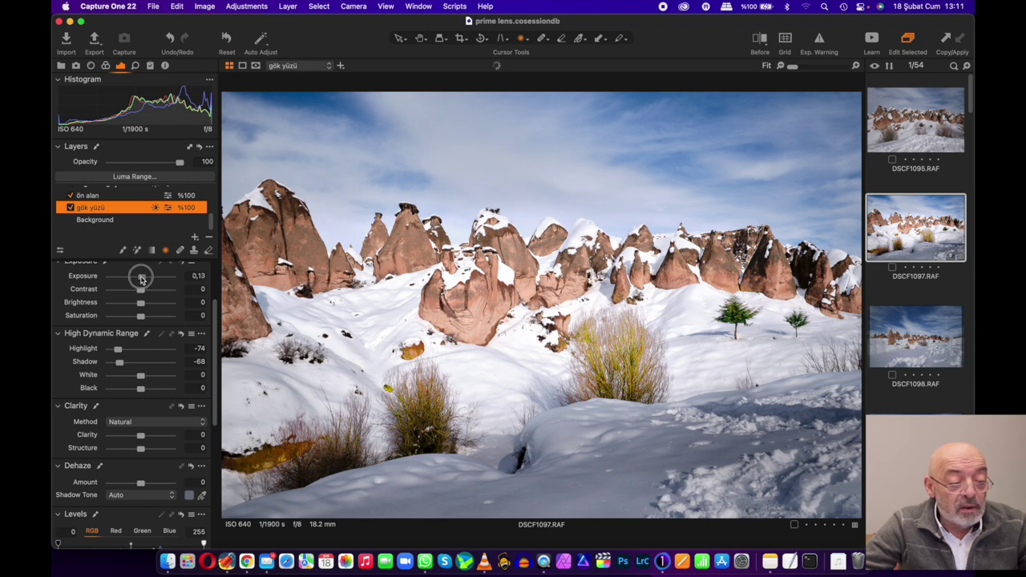
left_click_drag(140, 278, 139, 278)
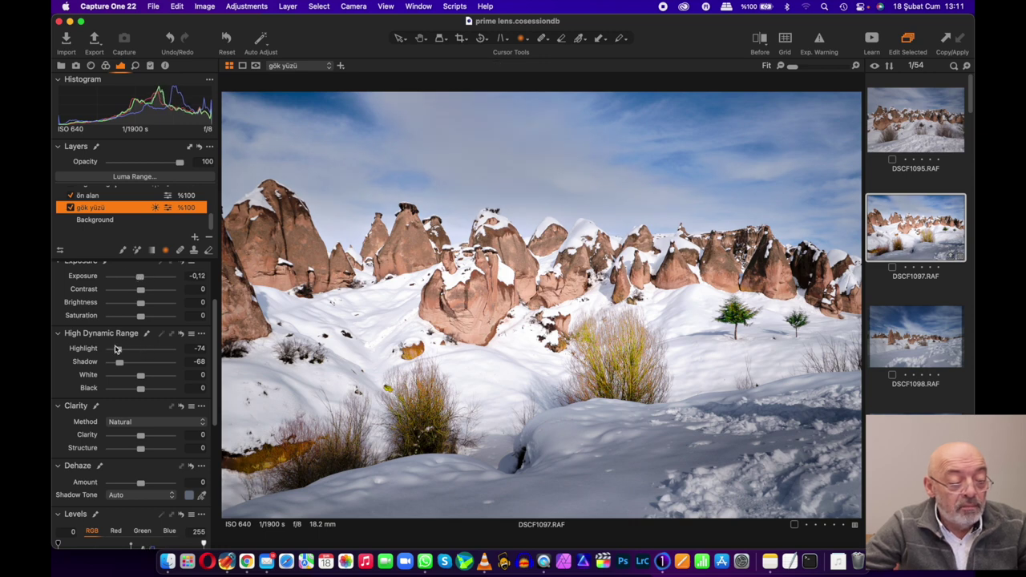
left_click_drag(117, 349, 78, 358)
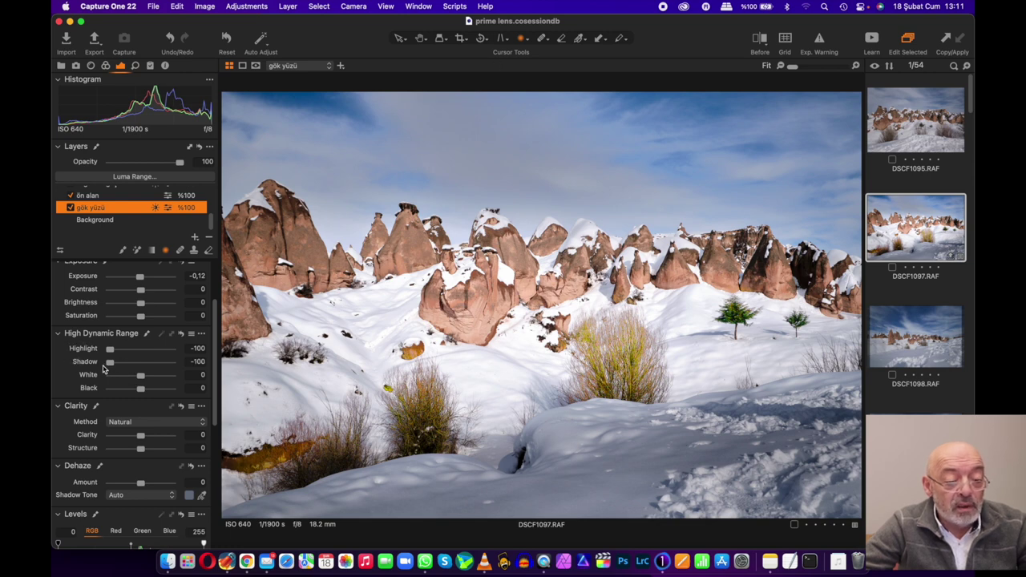
left_click_drag(110, 354, 126, 351)
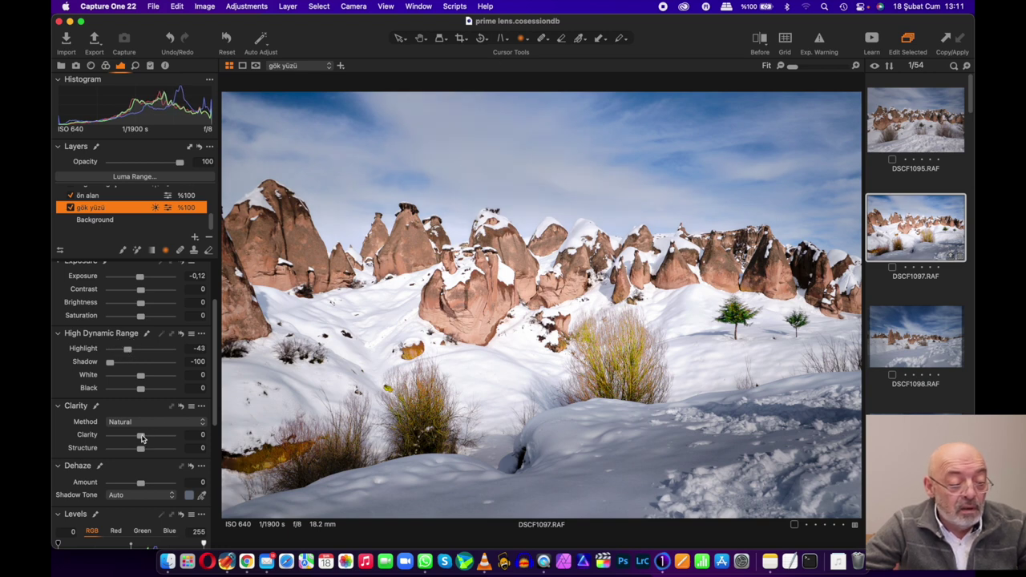
- Reduce sky Clarity to -19, trying a little dehaze and pulling it back
left_click_drag(141, 437, 136, 440)
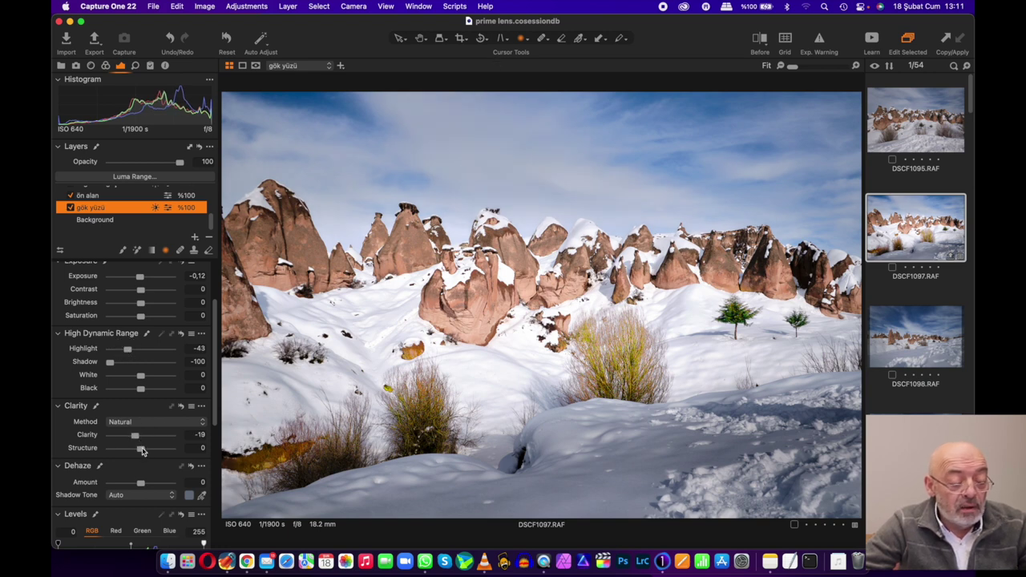
left_click_drag(141, 483, 147, 485)
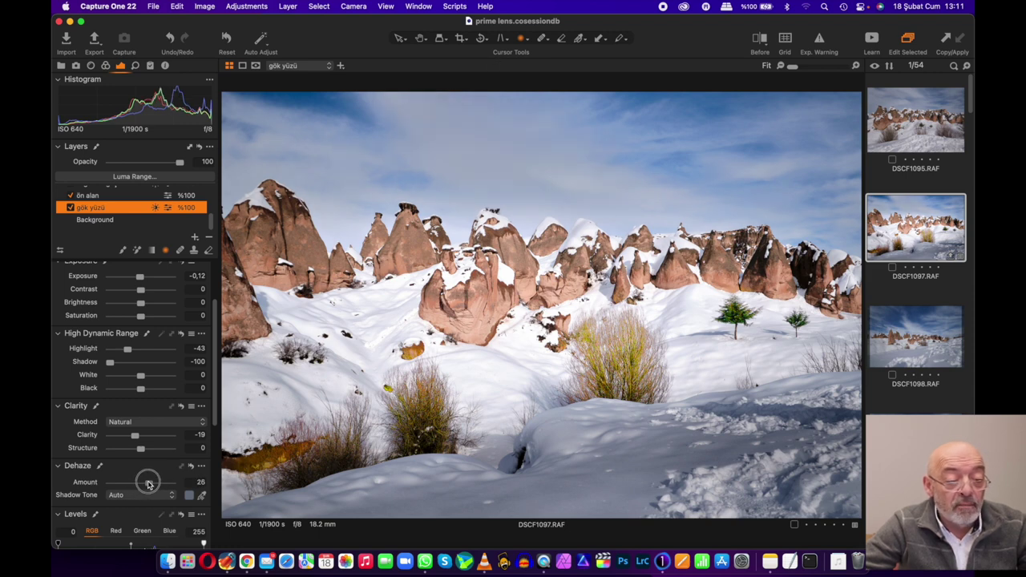
left_click_drag(148, 484, 140, 484)
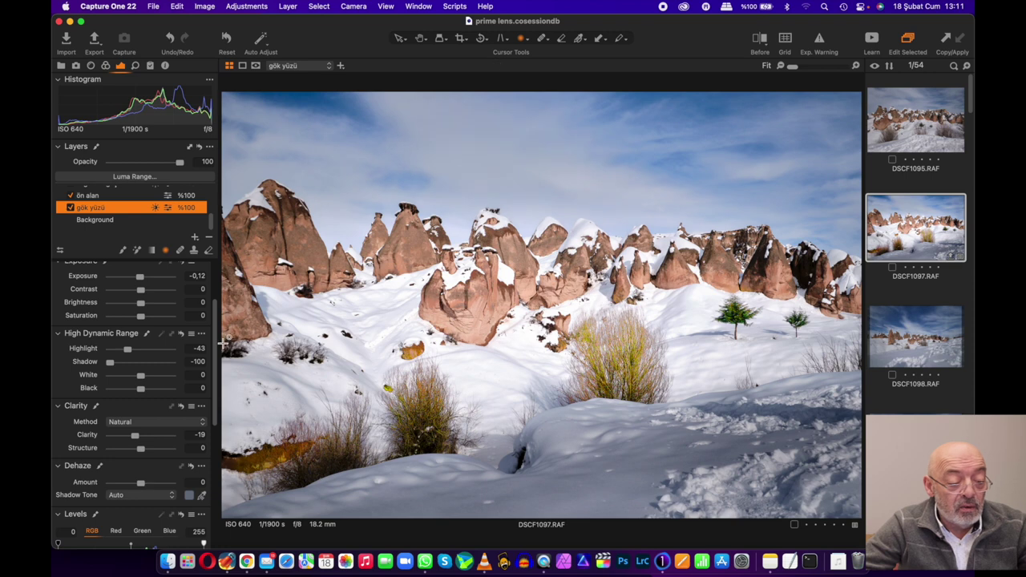
scroll(210, 385, "down", 5)
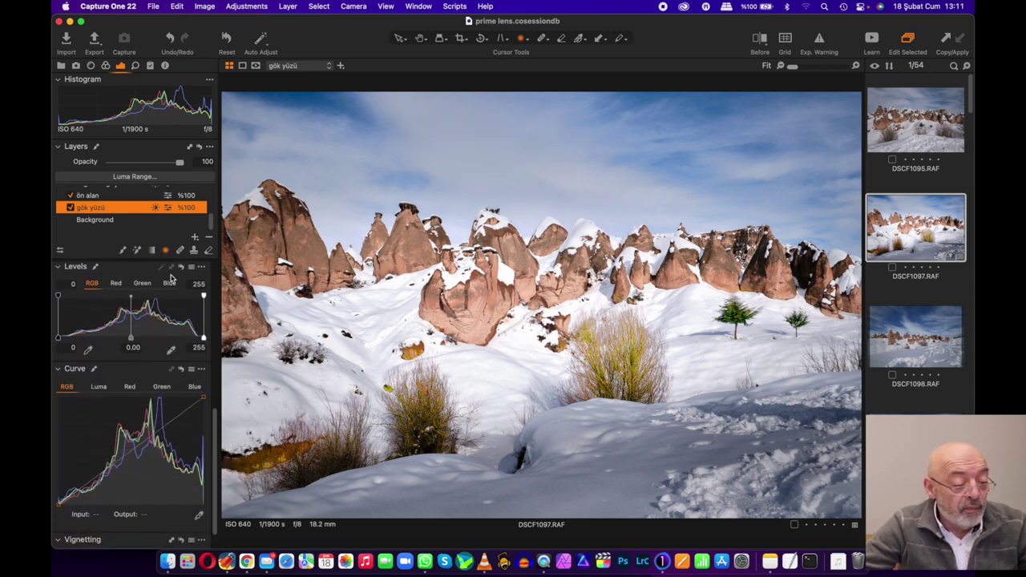
- Auto-set Background Levels to 17–241 and shape an S-shaped RGB curve, pulling 130 to 119
left_click(95, 220)
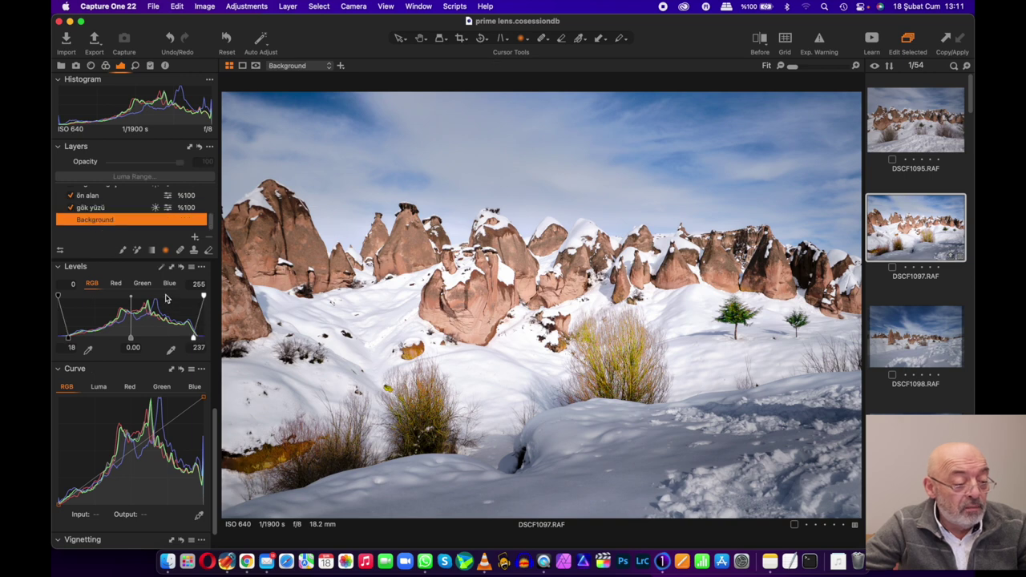
left_click(162, 268)
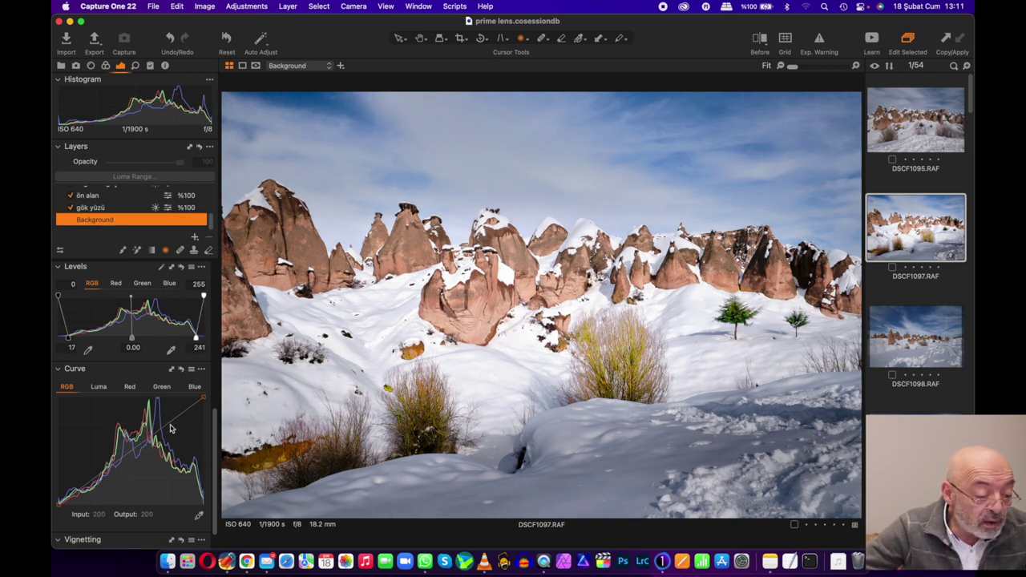
left_click(170, 427)
left_click(133, 458)
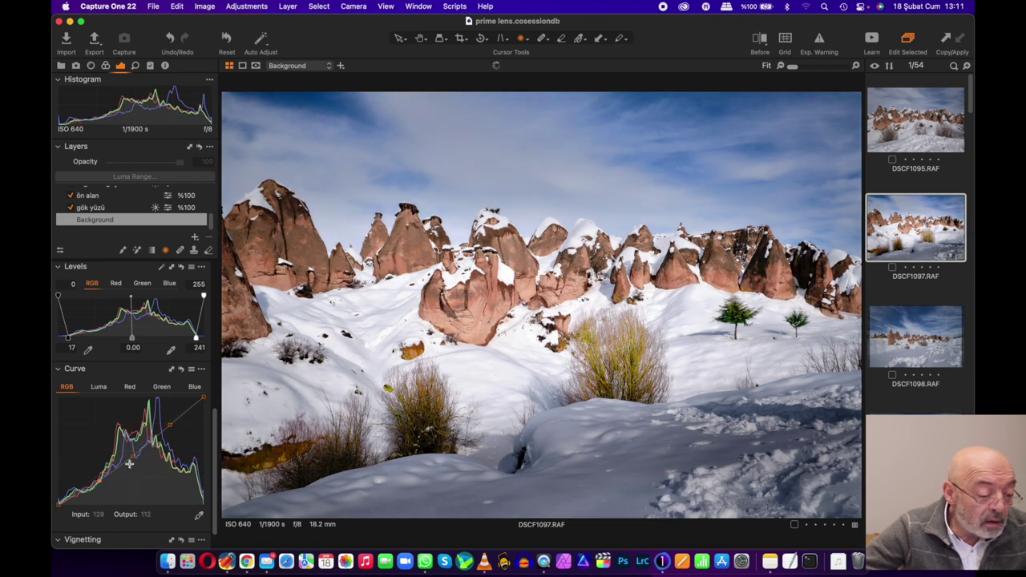
left_click_drag(169, 424, 168, 422)
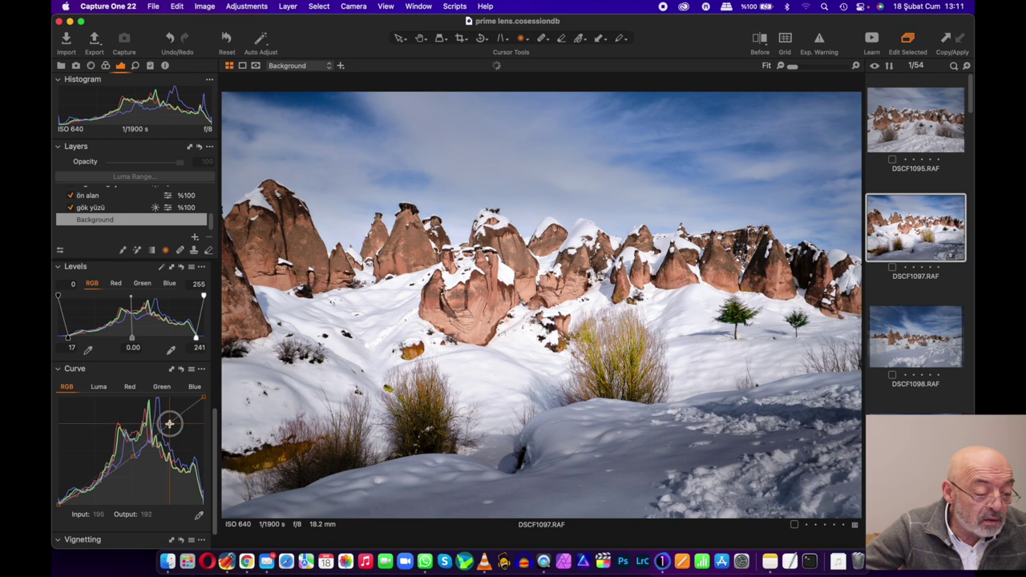
left_click(100, 484)
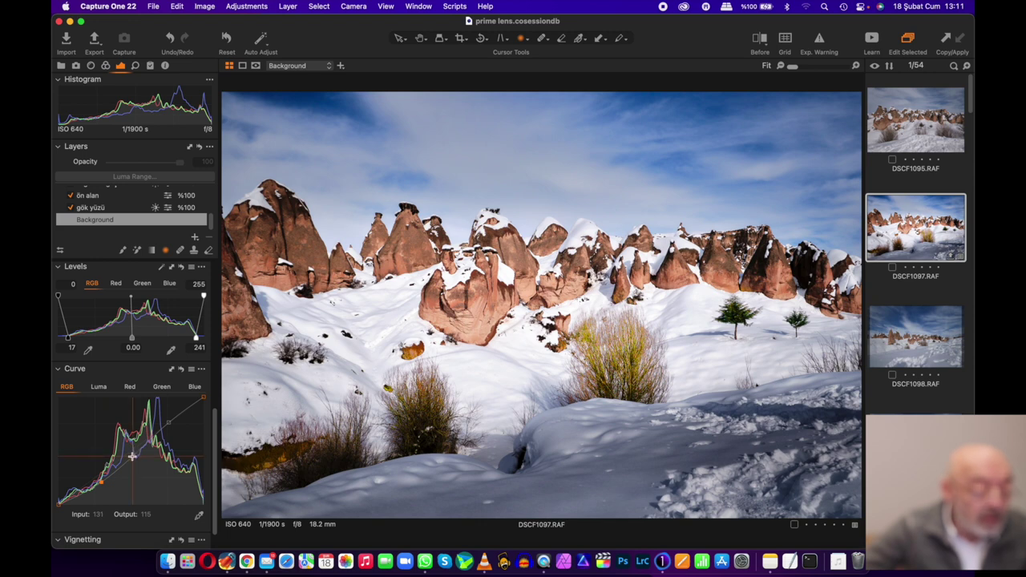
left_click_drag(133, 455, 133, 455)
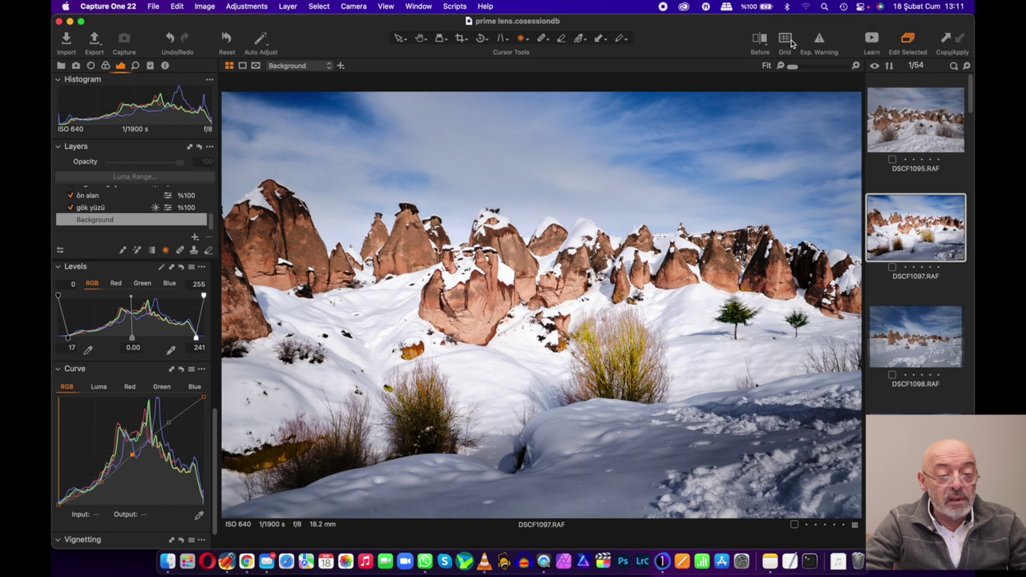
left_click(759, 38)
mouse_move(539, 305)
left_mouse_down()
mouse_move(321, 305)
mouse_move(785, 308)
mouse_move(885, 321)
mouse_move(347, 569)
mouse_move(158, 568)
left_mouse_up()
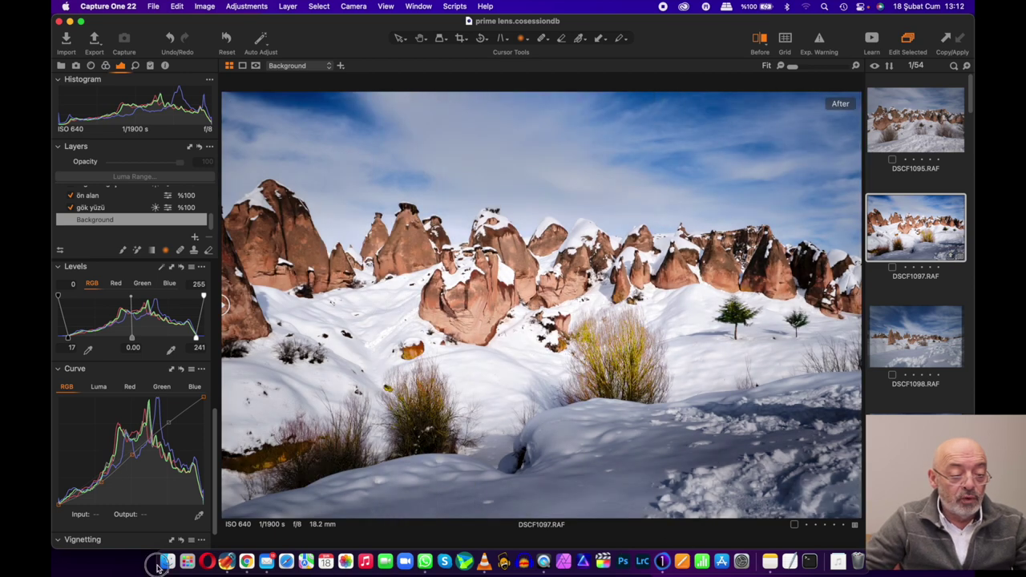
left_click(226, 37)
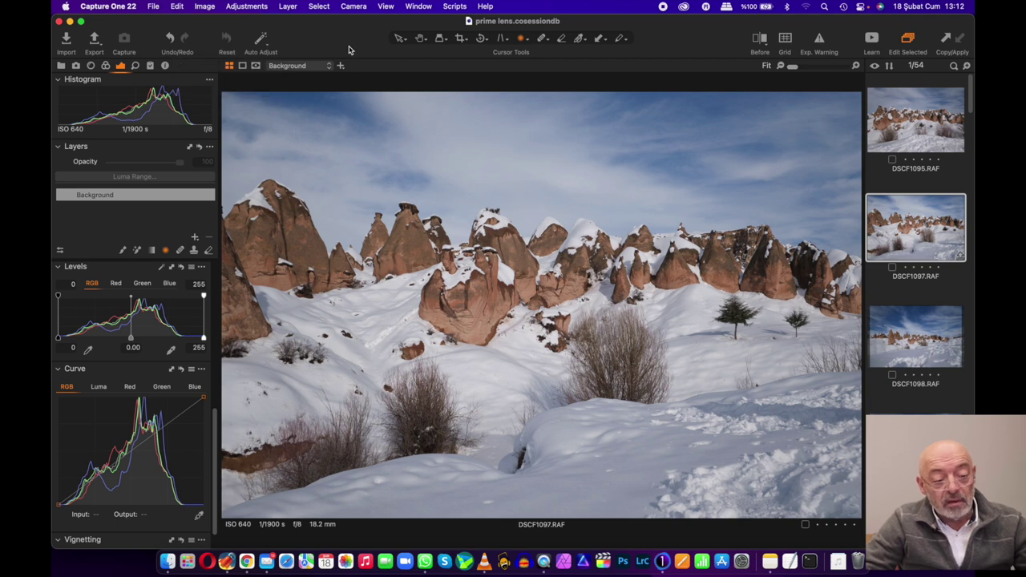
key("super+z")
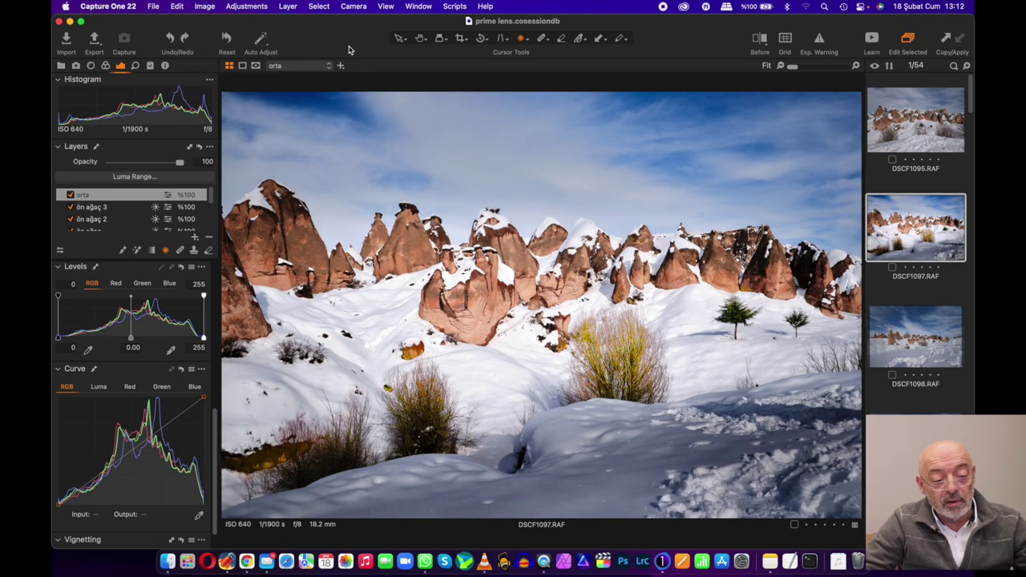